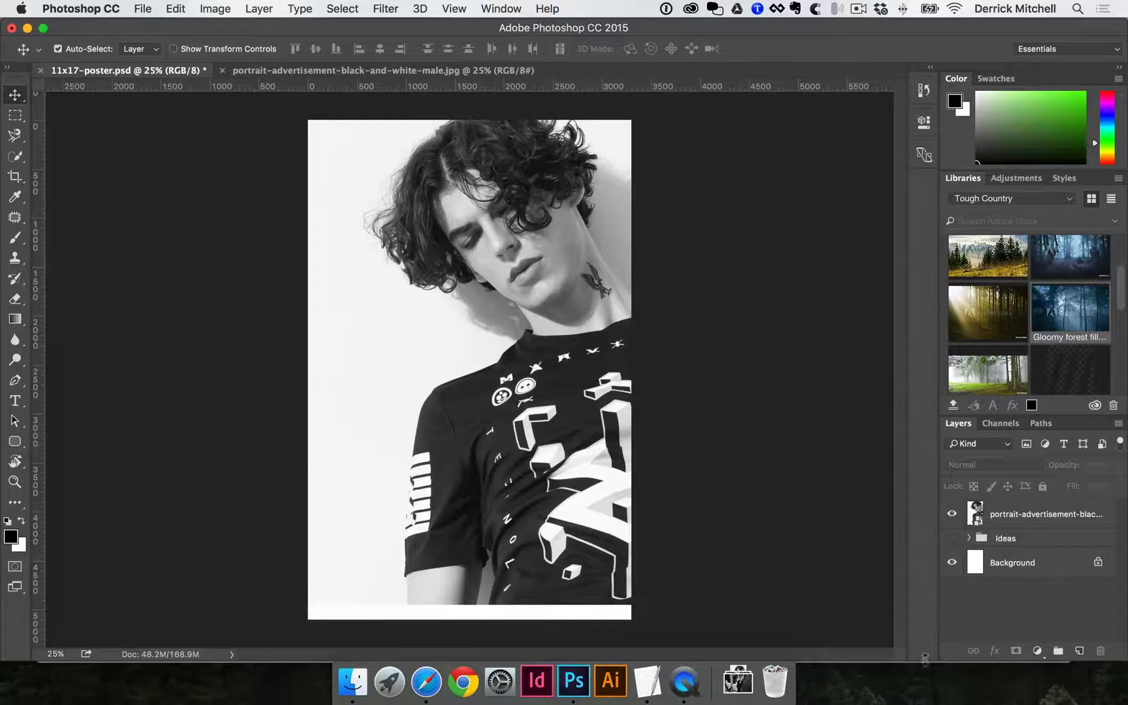
# Add a new empty layer above the portrait layer.
pyautogui.click(517, 239)
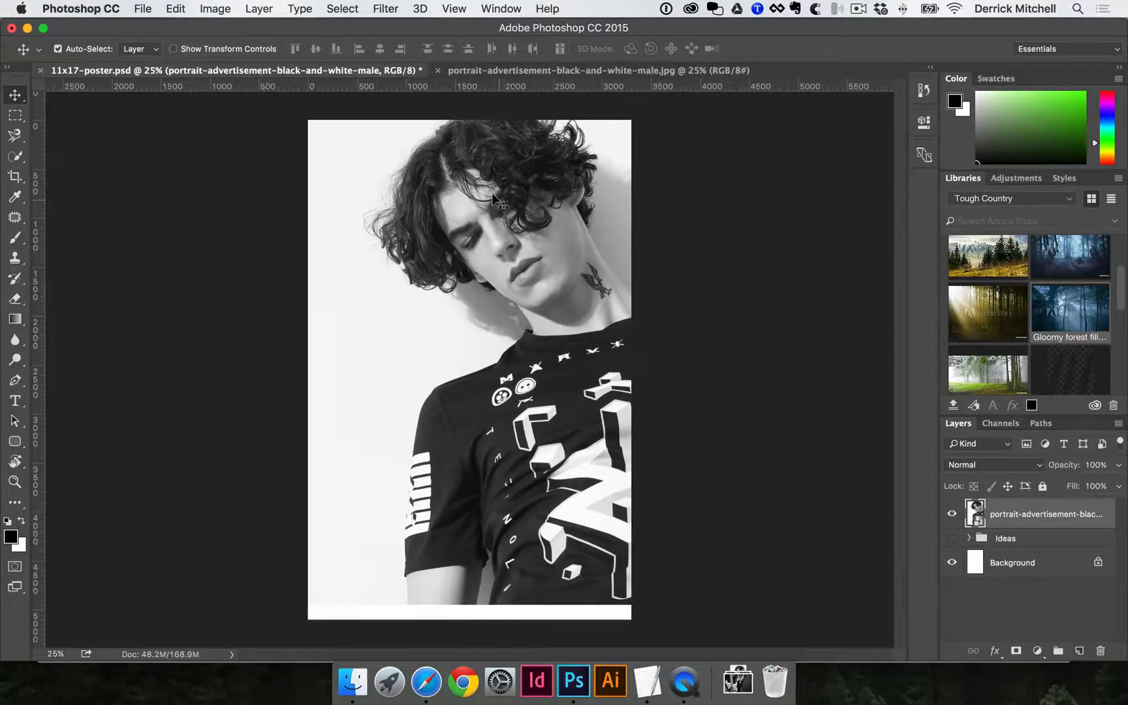
pyautogui.moveTo(495, 199)
pyautogui.mouseDown()
pyautogui.moveTo(424, 267)
pyautogui.moveTo(480, 264)
pyautogui.moveTo(496, 200)
pyautogui.mouseUp()
pyautogui.click(1078, 651)
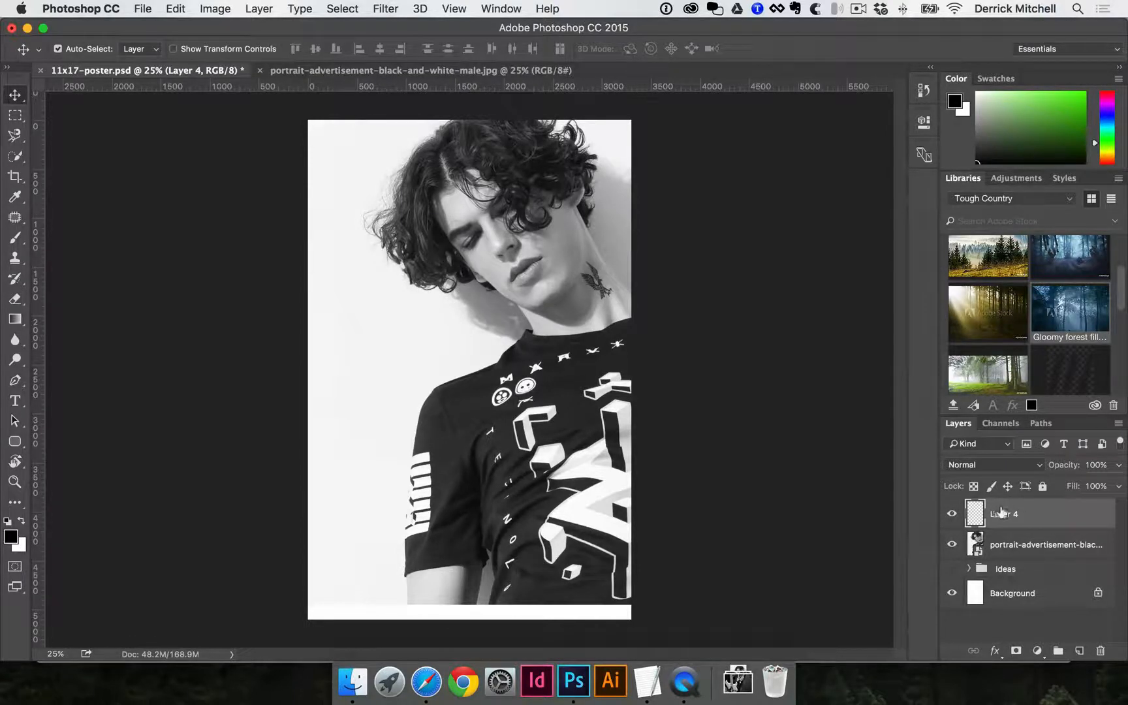
# Insert a new empty layer directly beneath the portrait layer and delete the empty layer above it.
pyautogui.click(1020, 546)
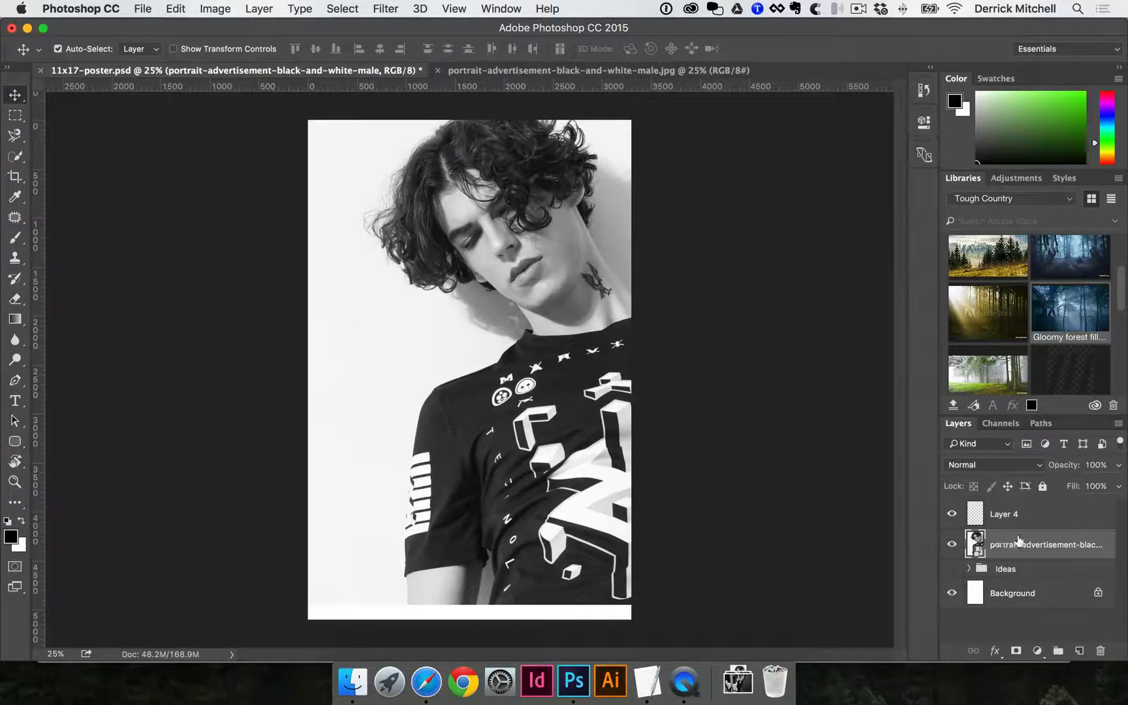
pyautogui.keyDown('super'); pyautogui.click(1079, 649); pyautogui.keyUp('super')
pyautogui.keyDown('super'); pyautogui.click(1080, 649); pyautogui.keyUp('super')
pyautogui.moveTo(1029, 519); pyautogui.dragTo(1101, 651)
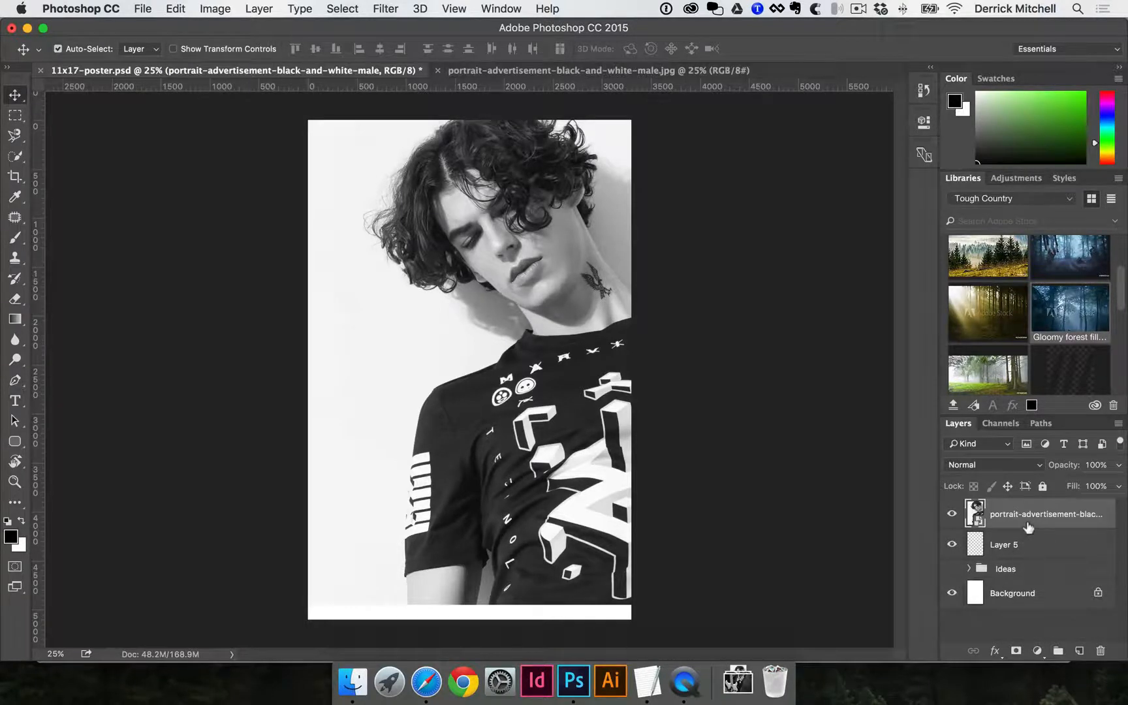
# Choose a bright green foreground color and fill the empty layer beneath the portrait with it.
pyautogui.click(1034, 543)
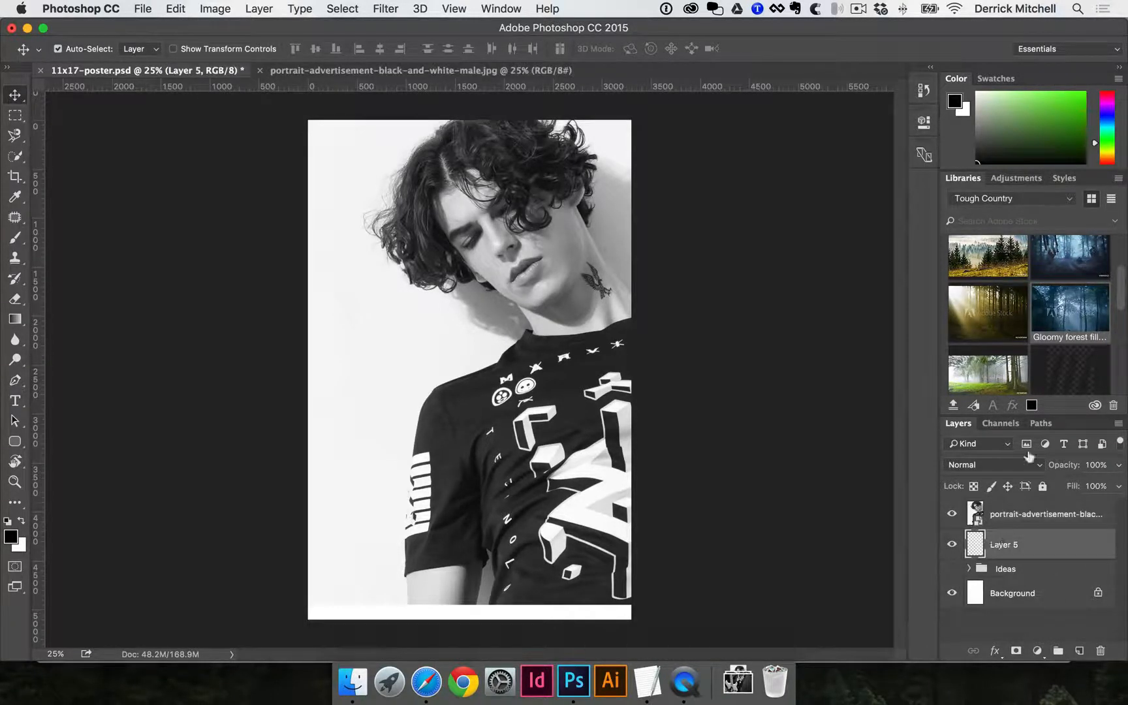
pyautogui.moveTo(1046, 113); pyautogui.dragTo(1069, 101)
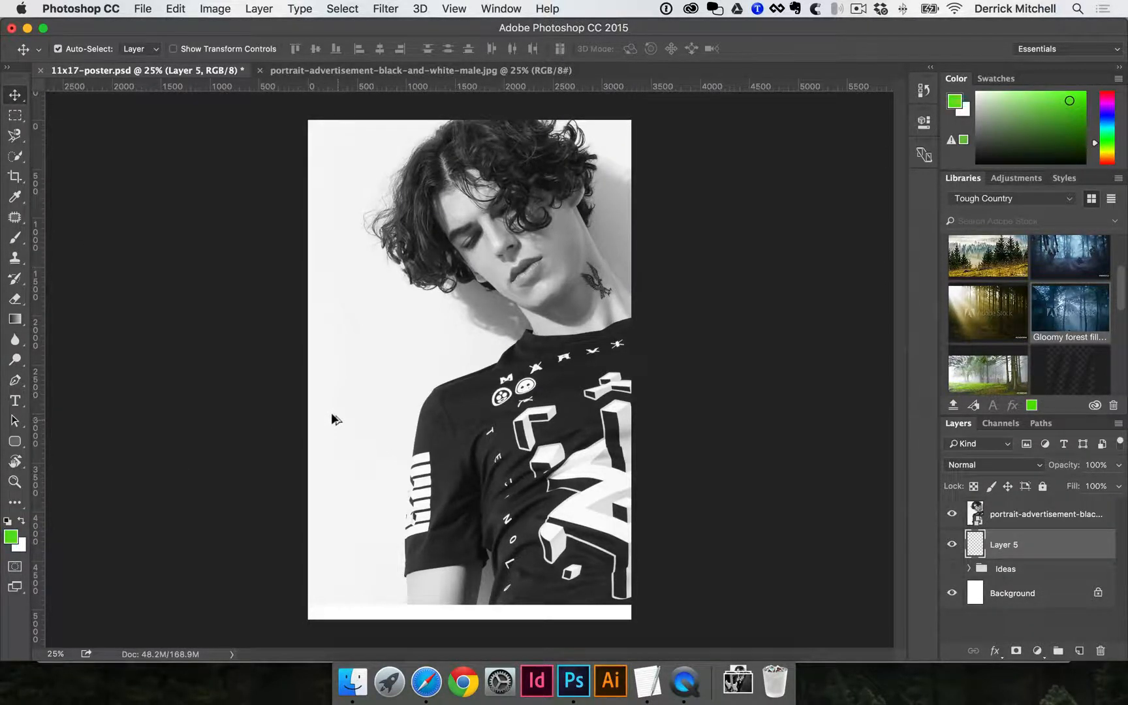
pyautogui.hotkey('alt', 'BackSpace')
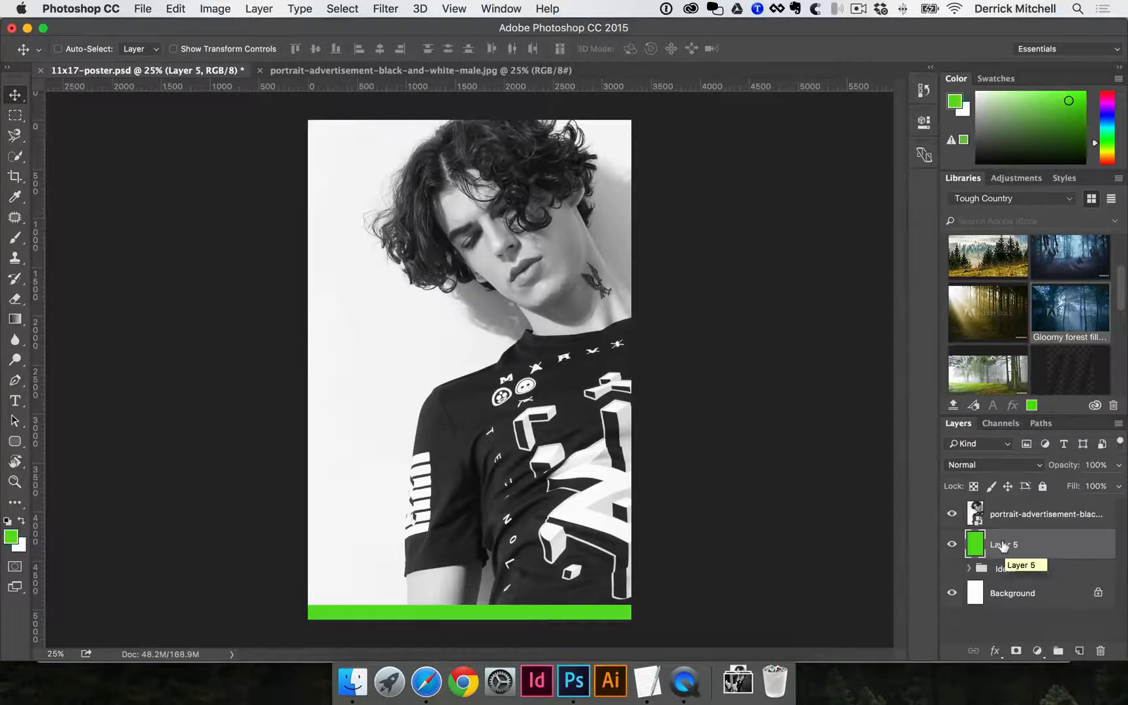
# Try filling Layer 5 with the white background color, inspect that color, and refill the layer with the green foreground color.
pyautogui.press('super+BackSpace')
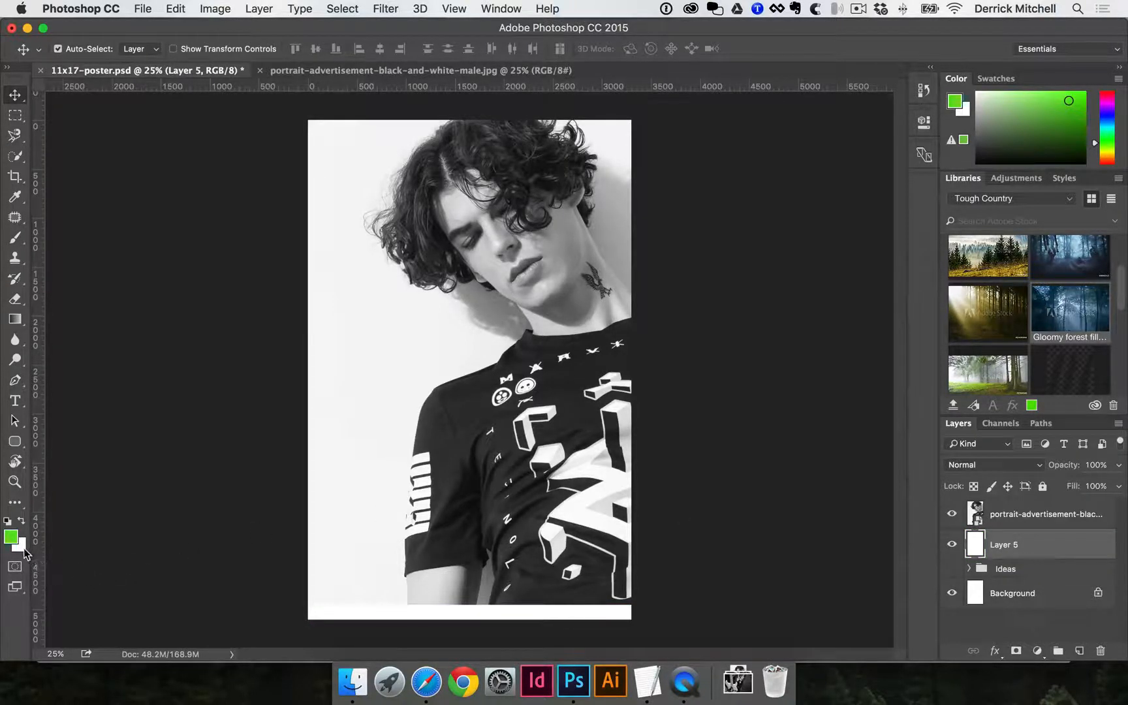
pyautogui.click(23, 550)
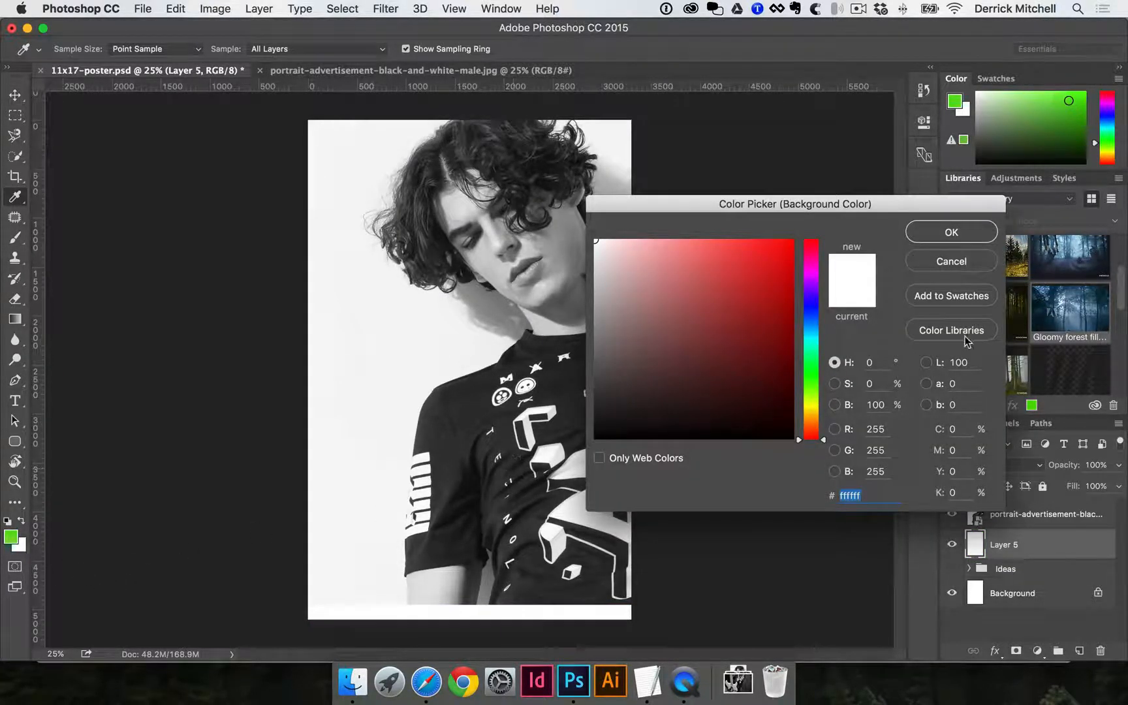
pyautogui.click(983, 264)
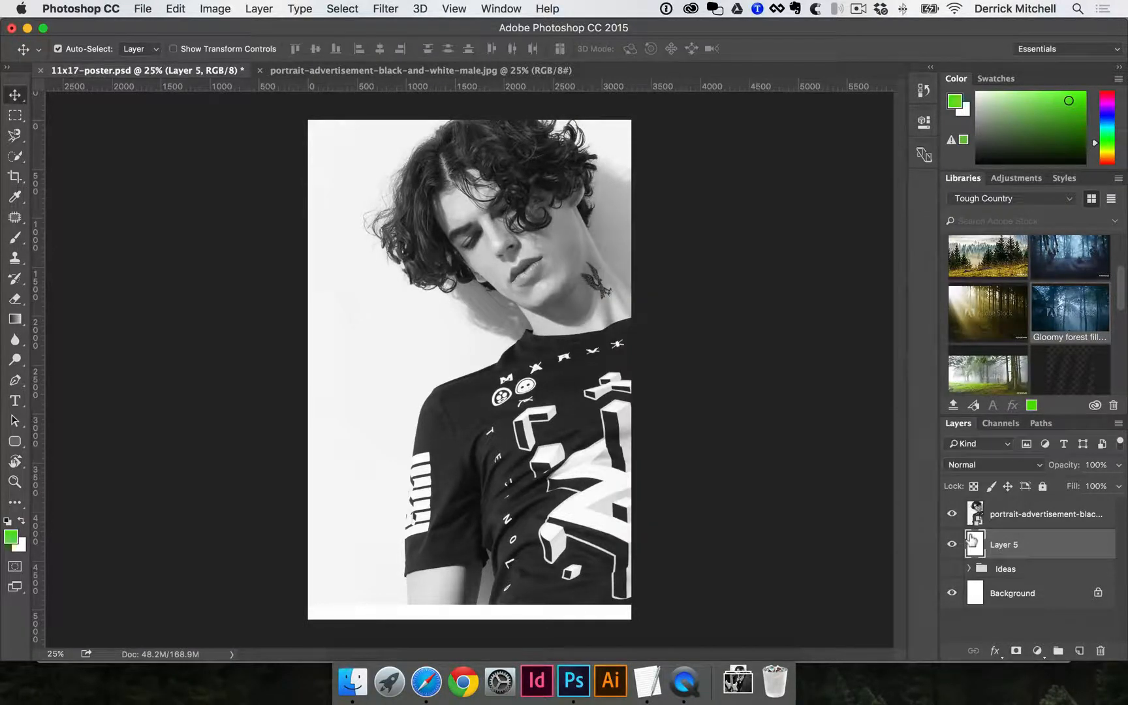
pyautogui.hotkey('alt', 'BackSpace')
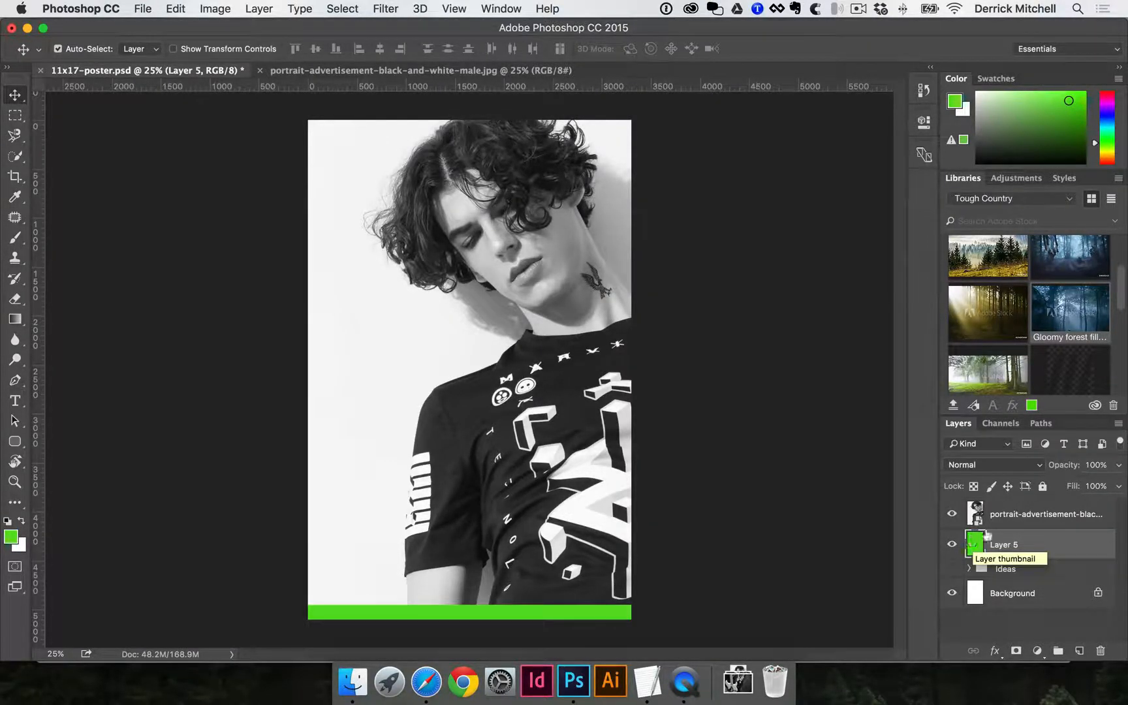
# Look up the Fill command and check the green layer by hiding the portrait layer and showing it again.
pyautogui.click(181, 8)
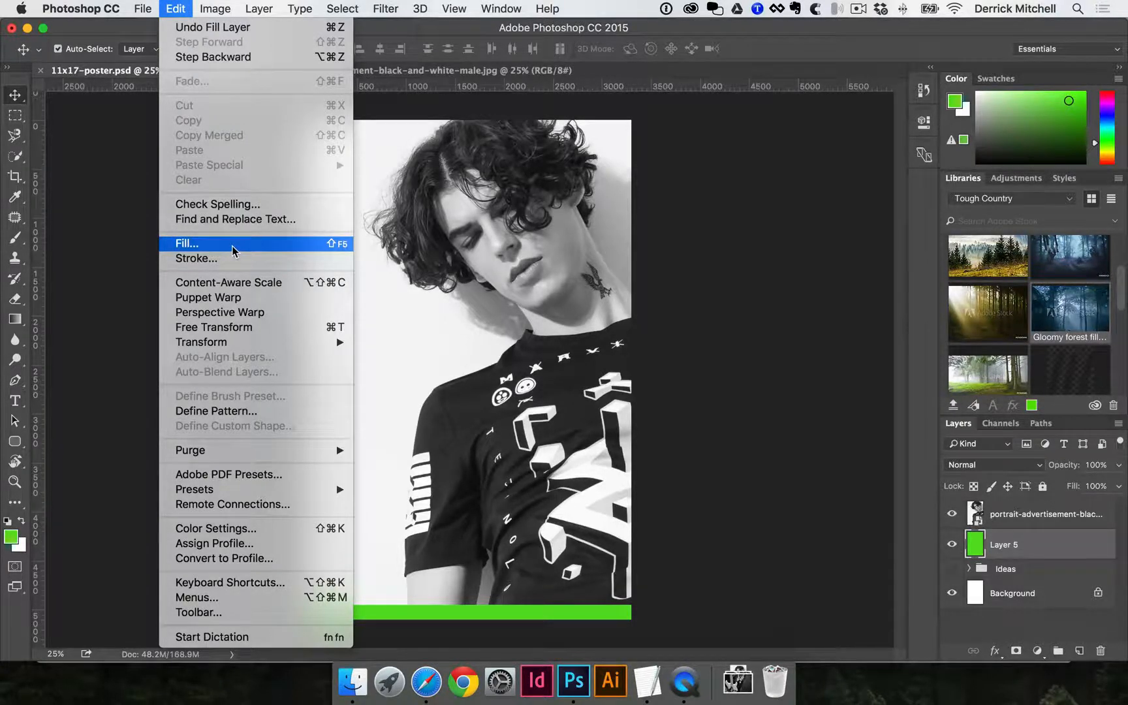
pyautogui.click(449, 310)
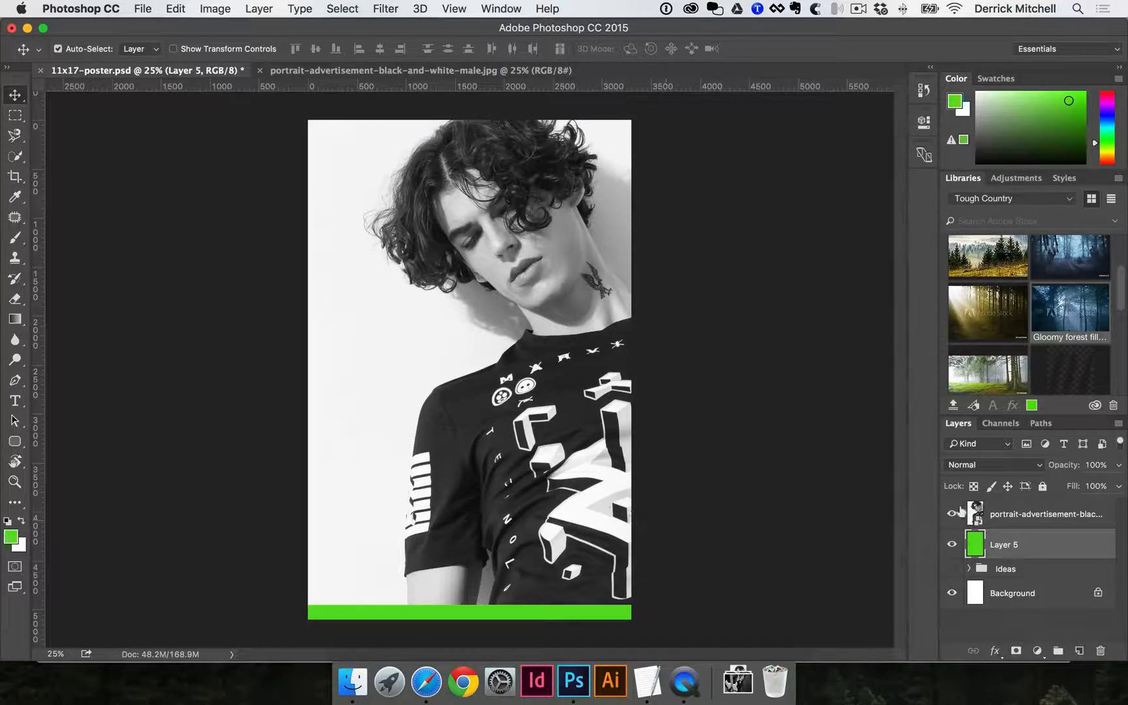
pyautogui.click(951, 514)
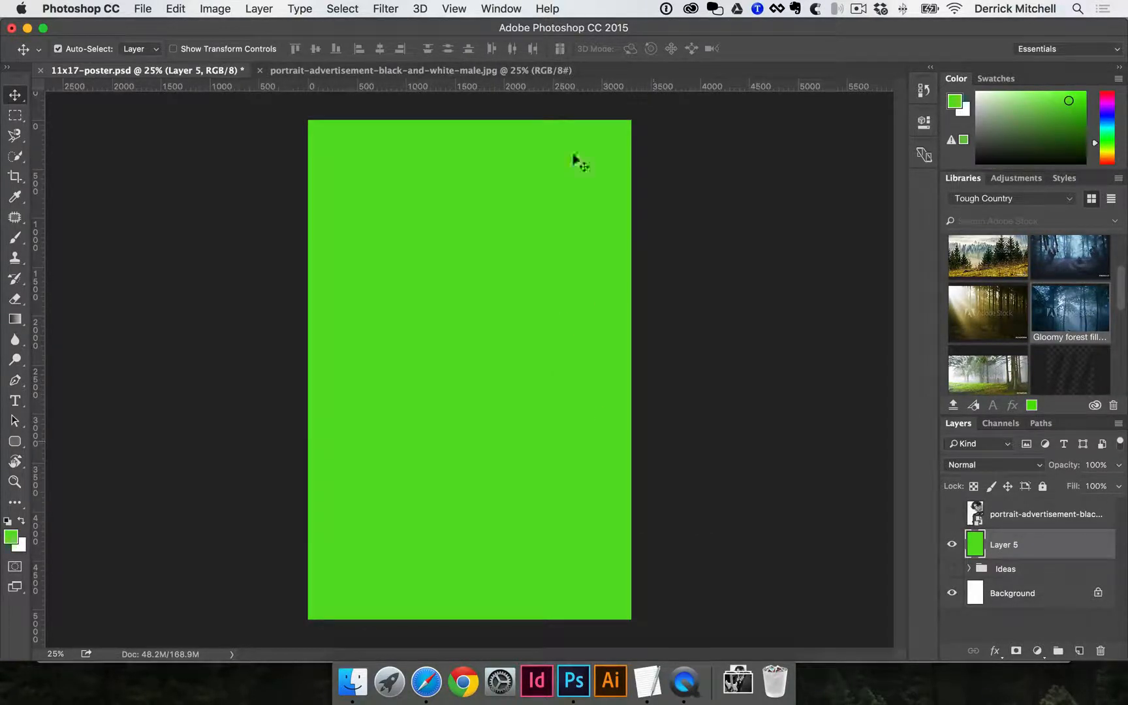
pyautogui.click(951, 514)
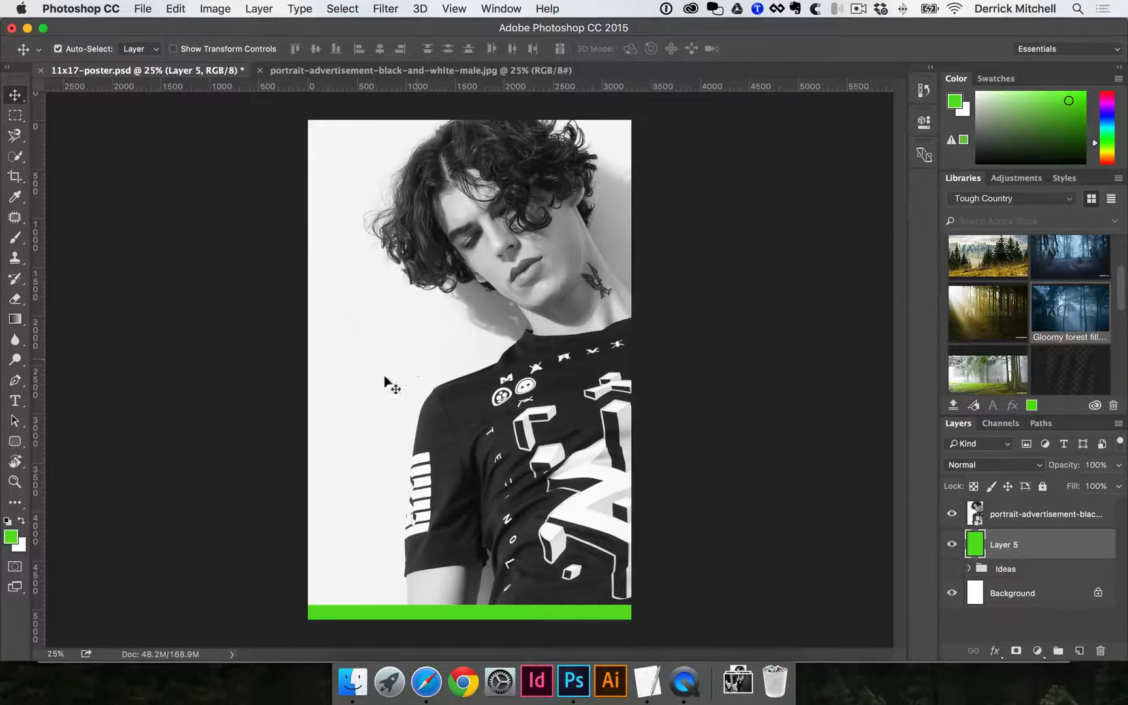
# Try the Dissolve and Darken blend modes on the portrait layer and set it to Multiply.
pyautogui.click(379, 312)
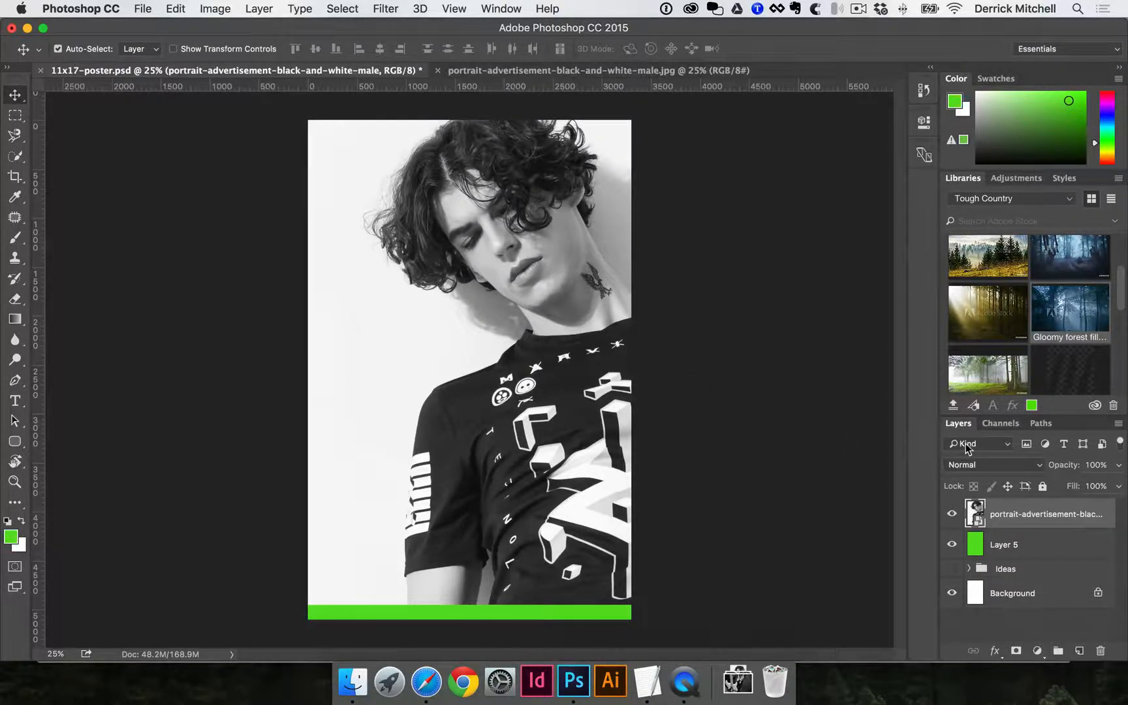
pyautogui.click(955, 470)
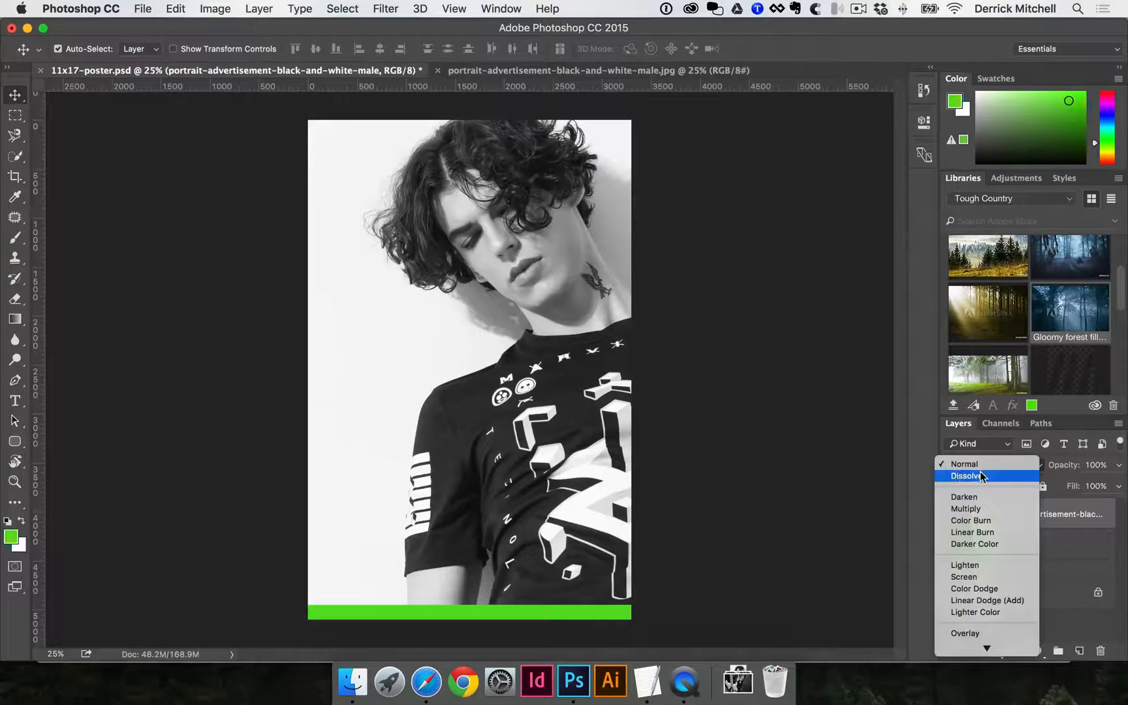
pyautogui.click(979, 474)
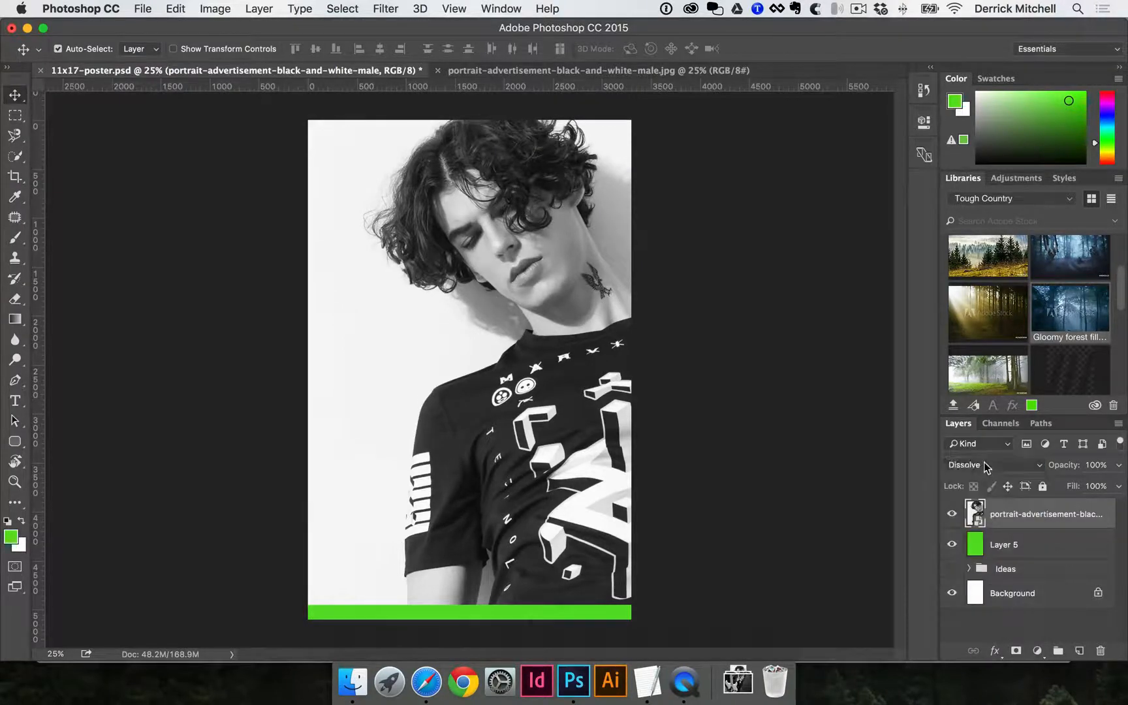
pyautogui.click(986, 467)
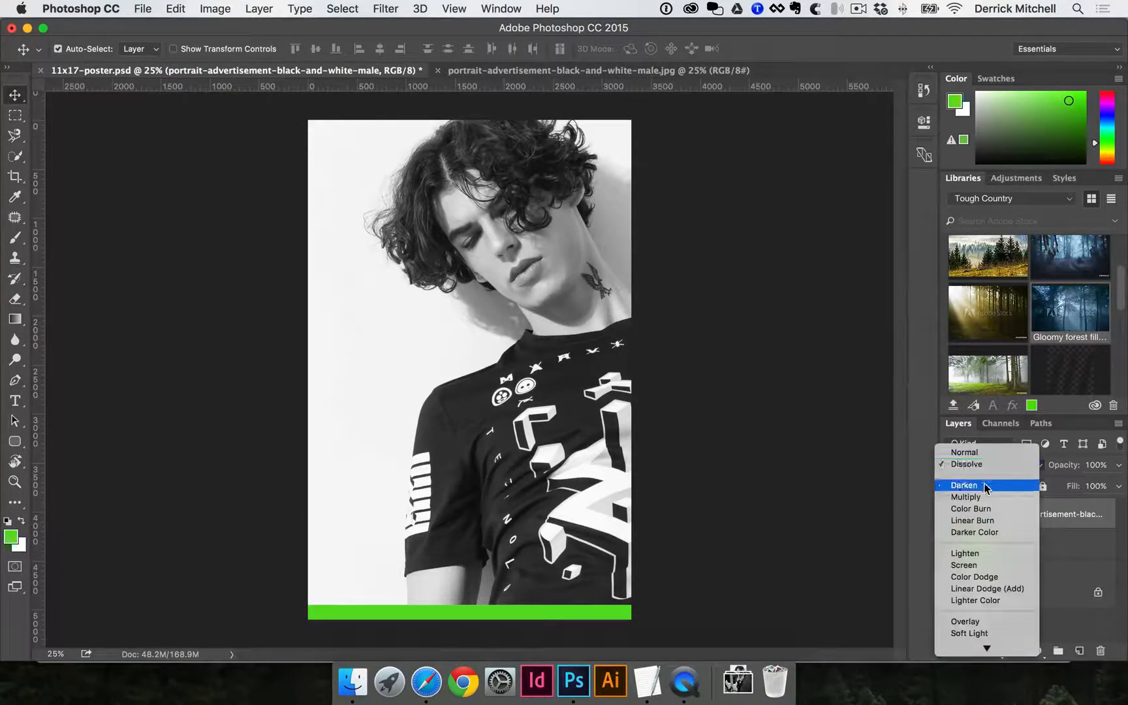
pyautogui.click(987, 485)
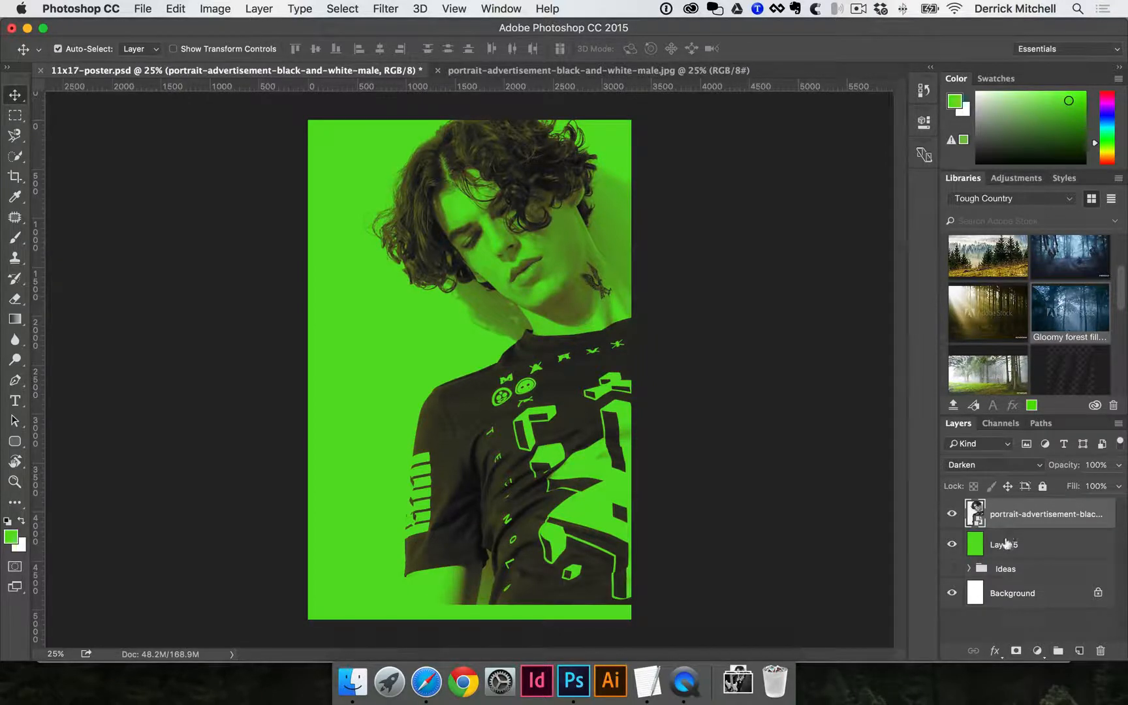
pyautogui.click(981, 470)
pyautogui.click(966, 476)
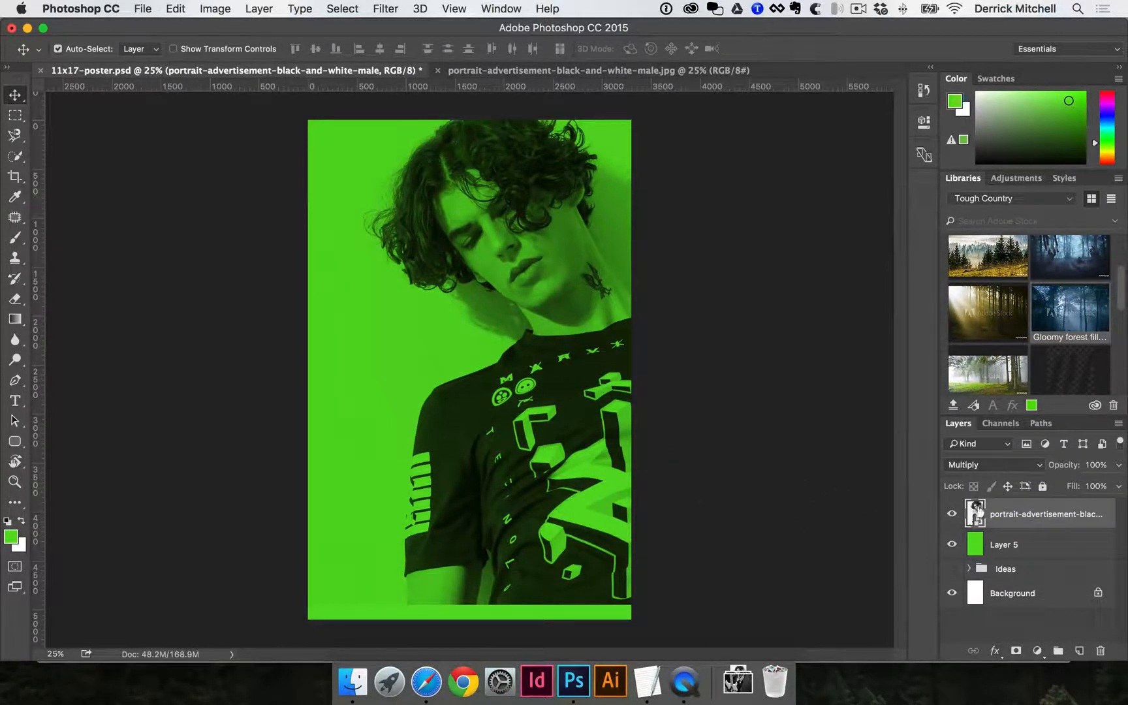
# Add a new layer directly above the green layer and fill it with a purple foreground color.
pyautogui.click(1015, 544)
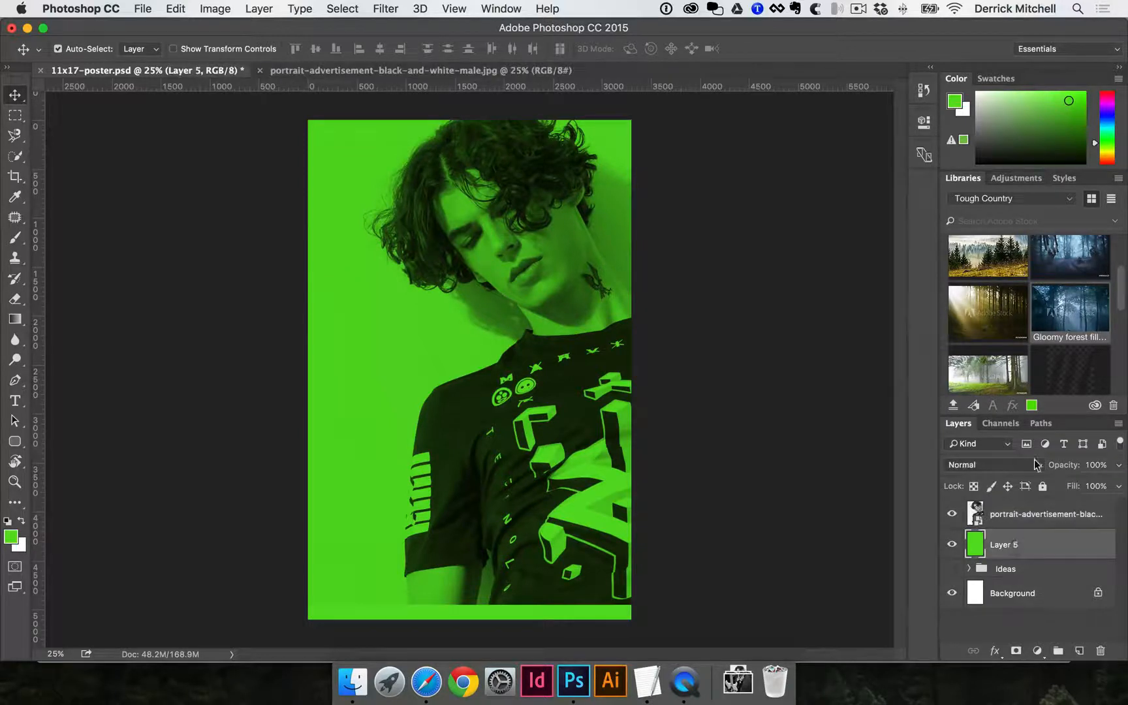
pyautogui.click(1108, 116)
pyautogui.moveTo(1108, 116); pyautogui.dragTo(1108, 104)
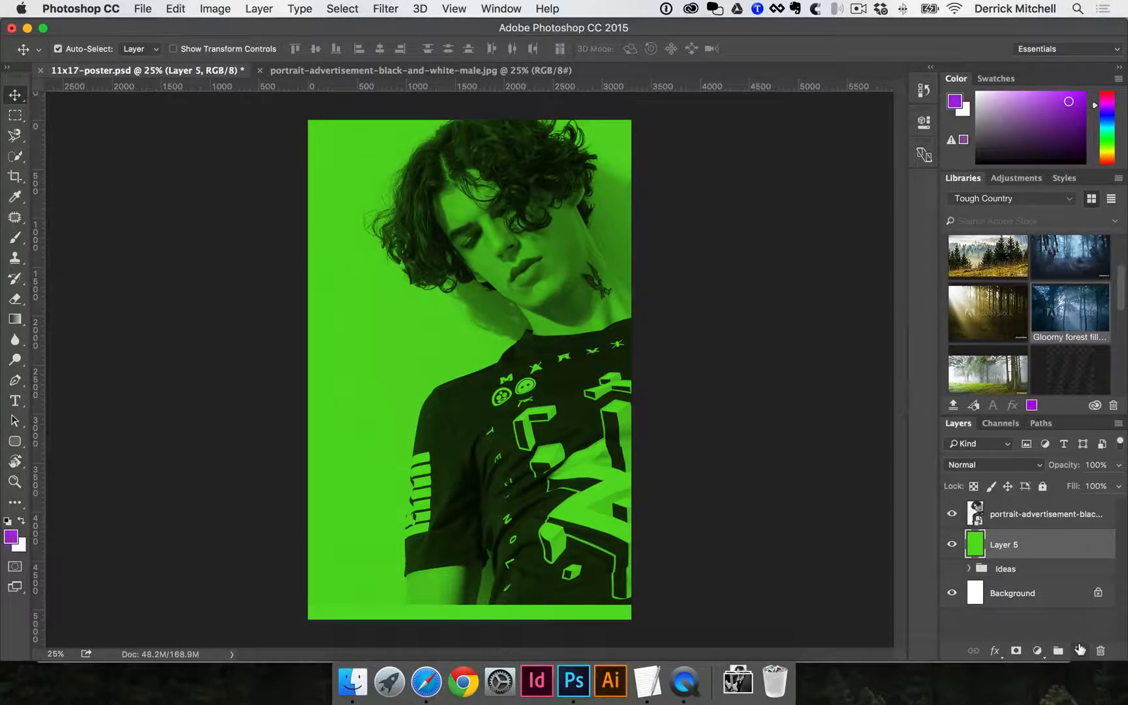
pyautogui.click(1080, 649)
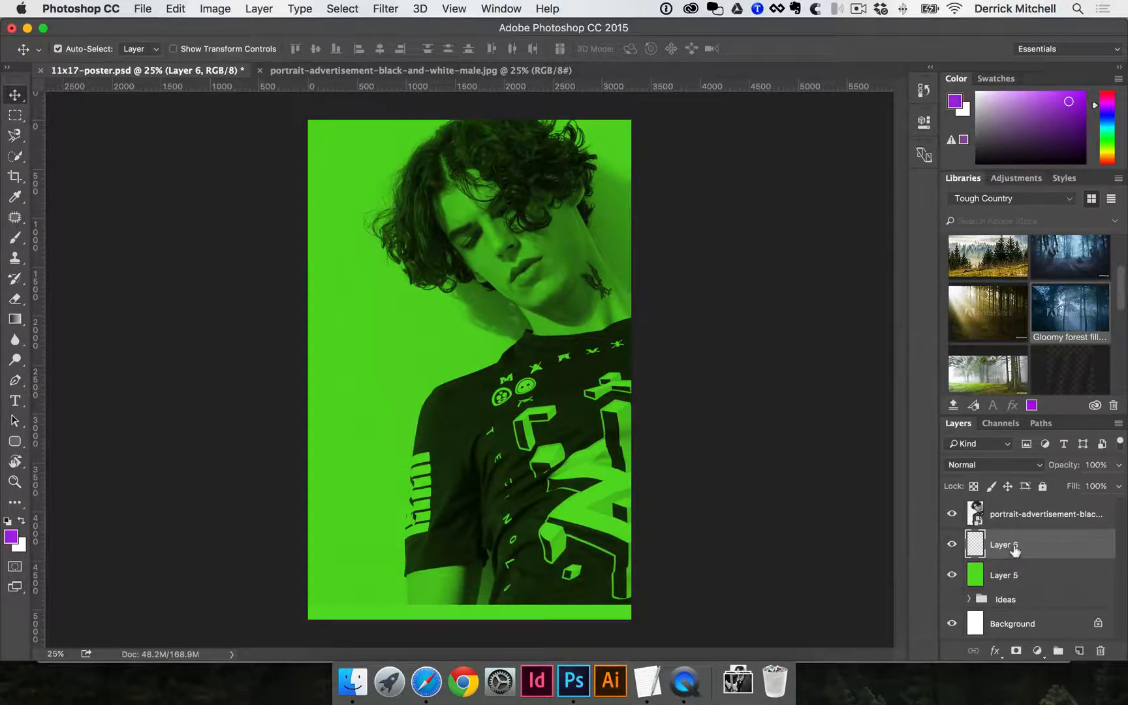
pyautogui.hotkey('alt', 'BackSpace')
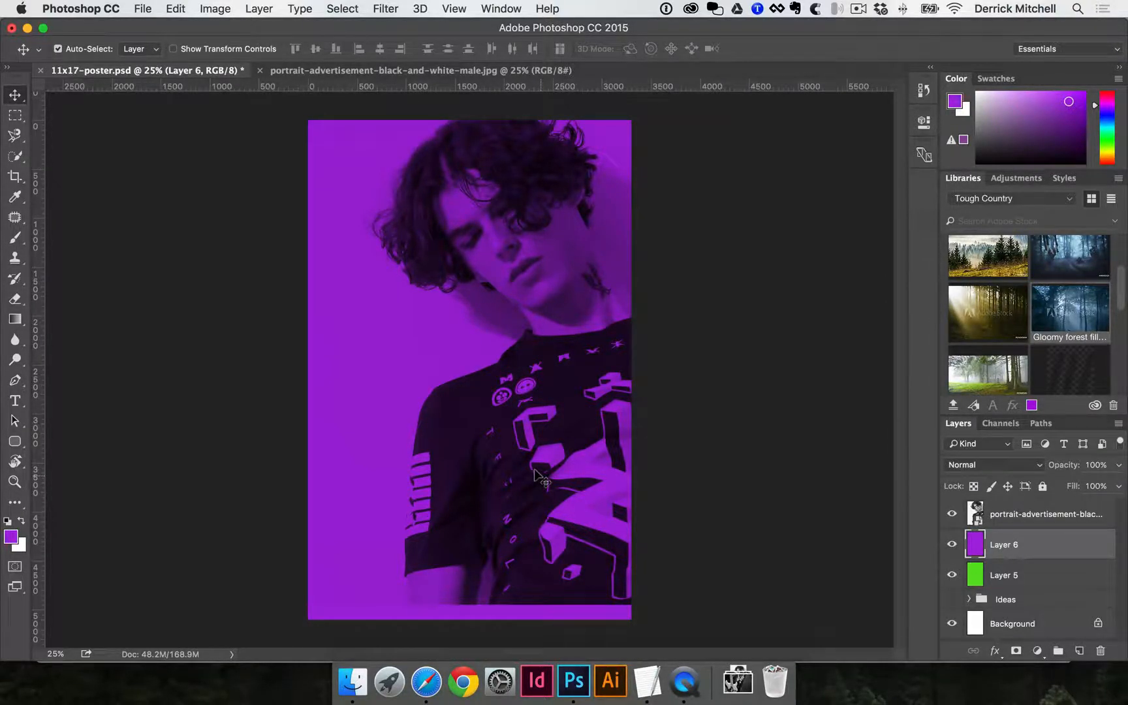
# Select the portrait layer, keep its blend mode at Multiply, and activate the Move tool.
pyautogui.click(1005, 515)
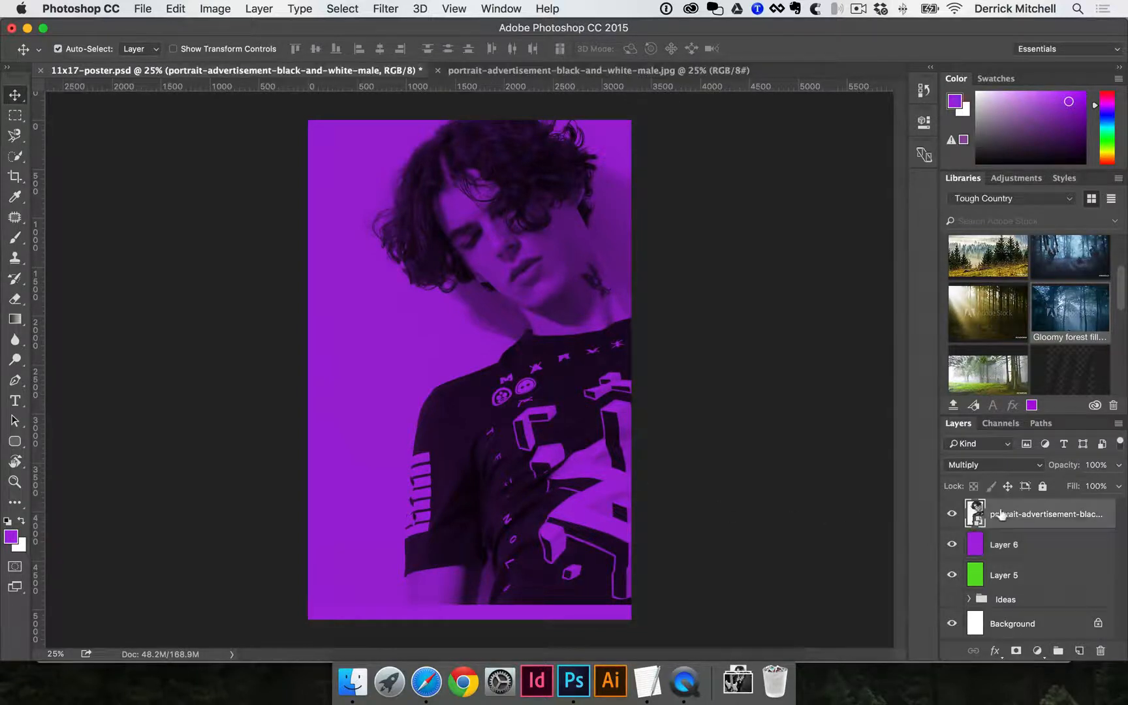
pyautogui.click(1002, 467)
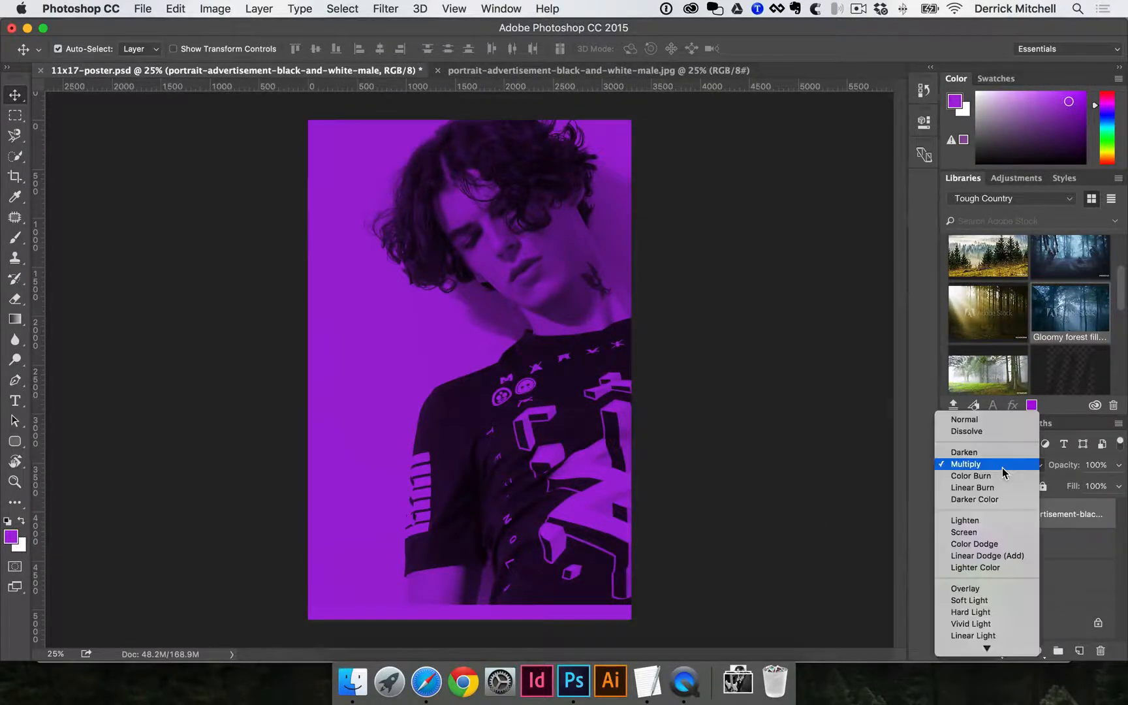
pyautogui.click(1003, 467)
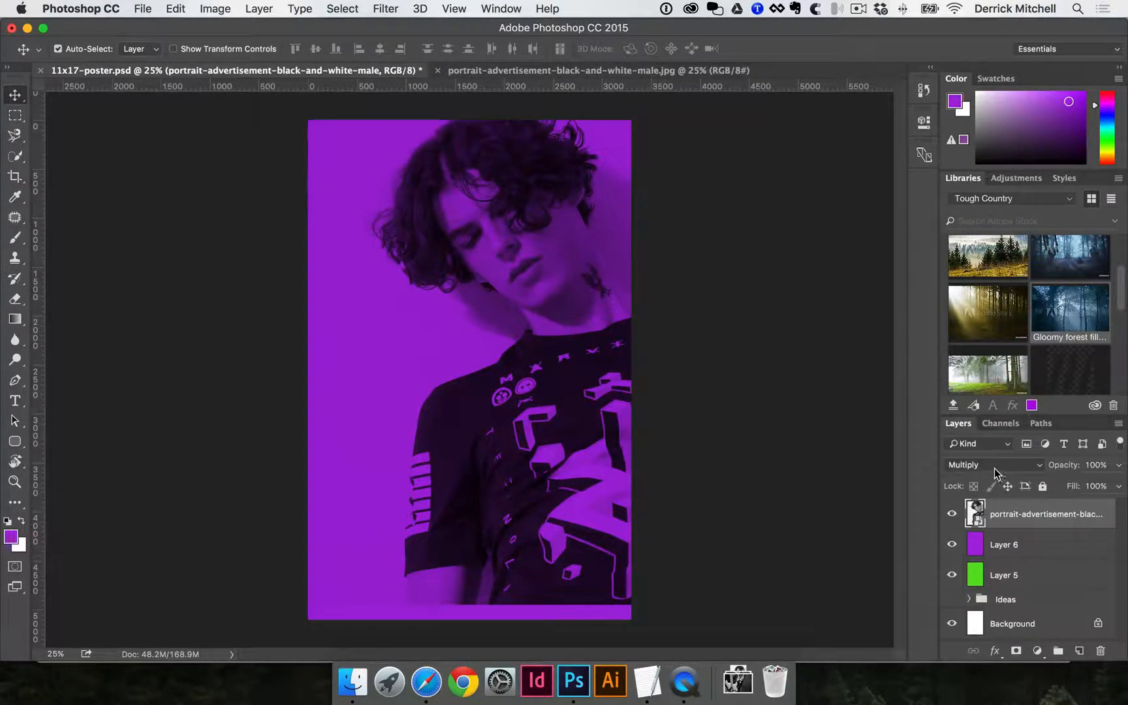
pyautogui.click(14, 95)
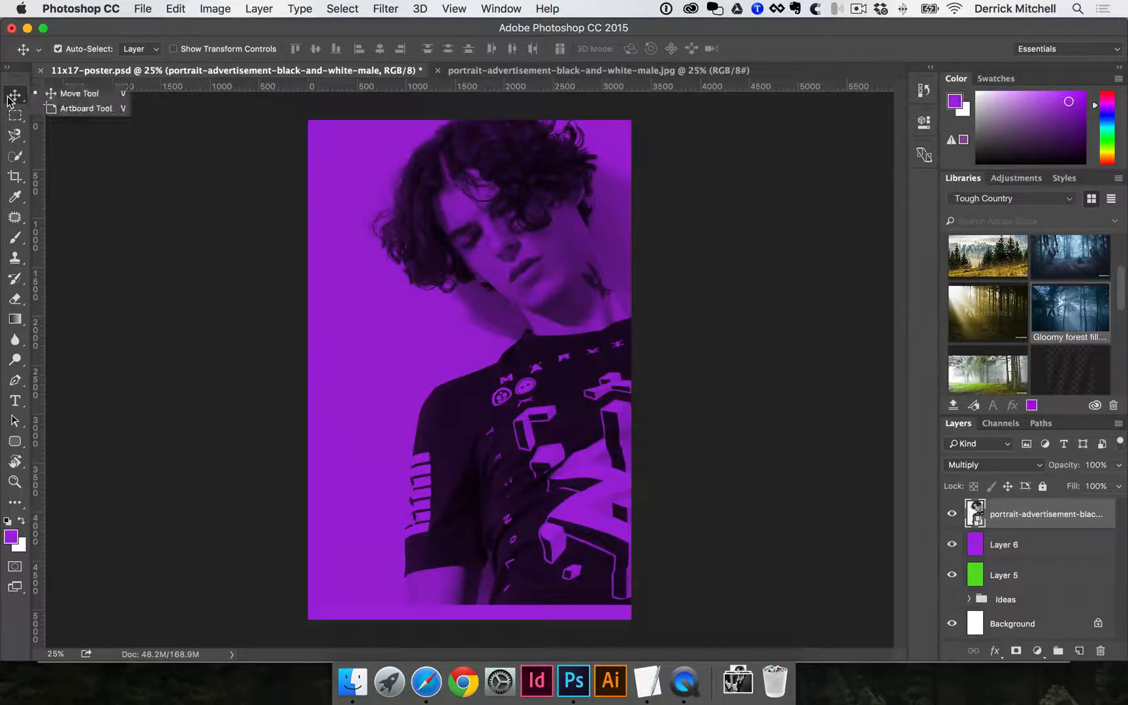
pyautogui.click(93, 98)
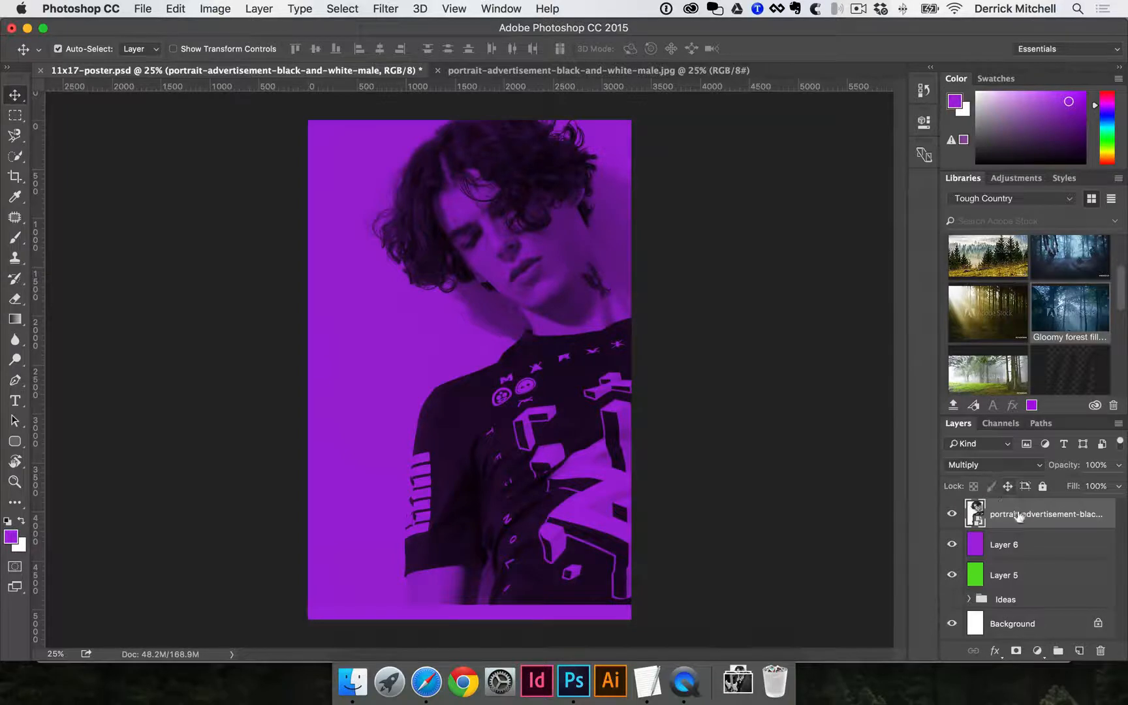
# Try the darkening blend modes on the portrait layer, from Color Burn through Darker Color.
pyautogui.hotkey('shift', '+')
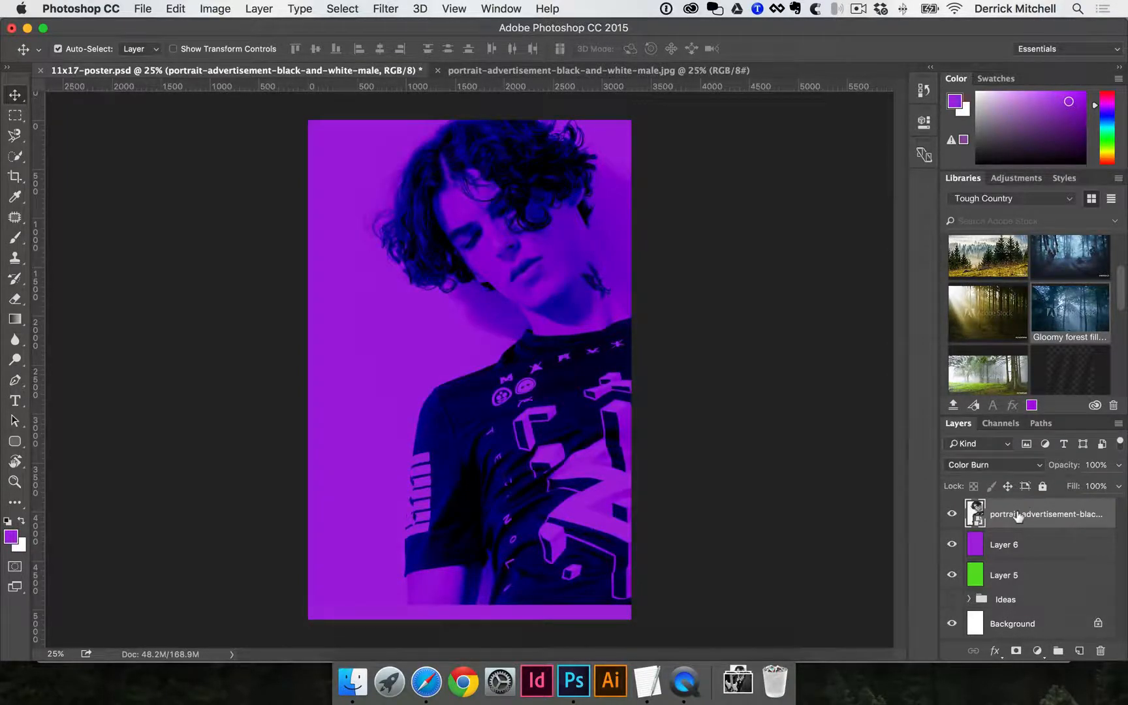
pyautogui.hotkey('shift', '+')
pyautogui.hotkey('shift', '+')
pyautogui.hotkey('shift', '-')
pyautogui.hotkey('shift', '-')
pyautogui.hotkey('shift', '-')
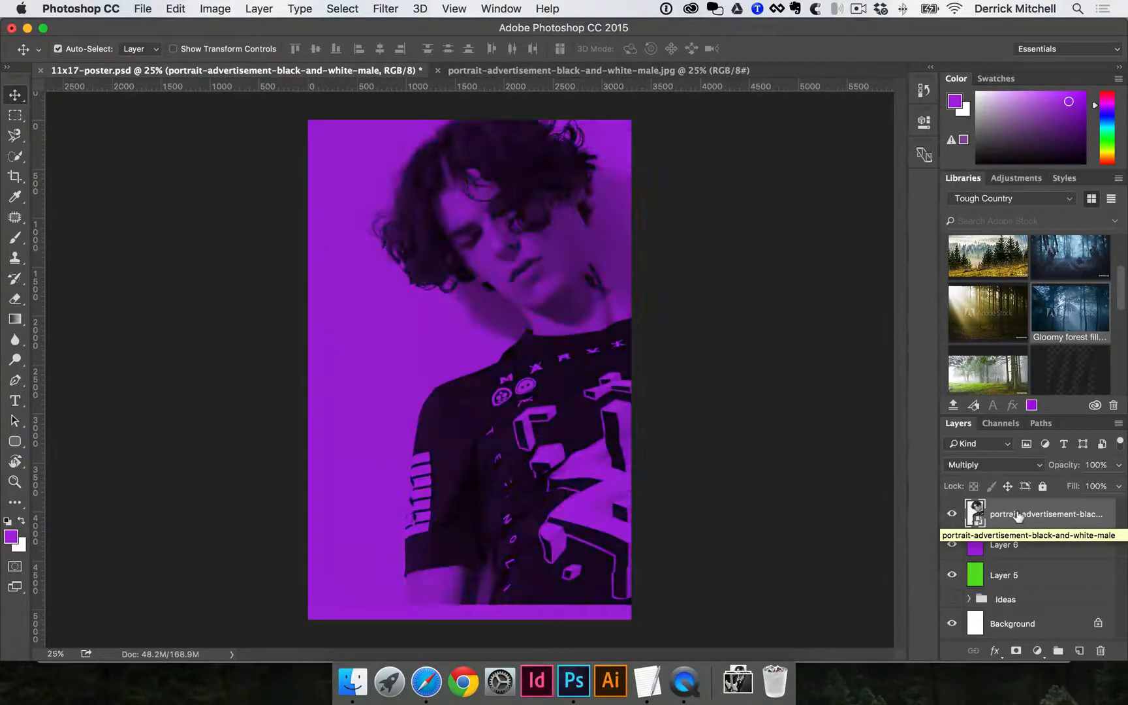
pyautogui.hotkey('shift', '+')
pyautogui.hotkey('shift', '+')
pyautogui.hotkey('shift', '+')
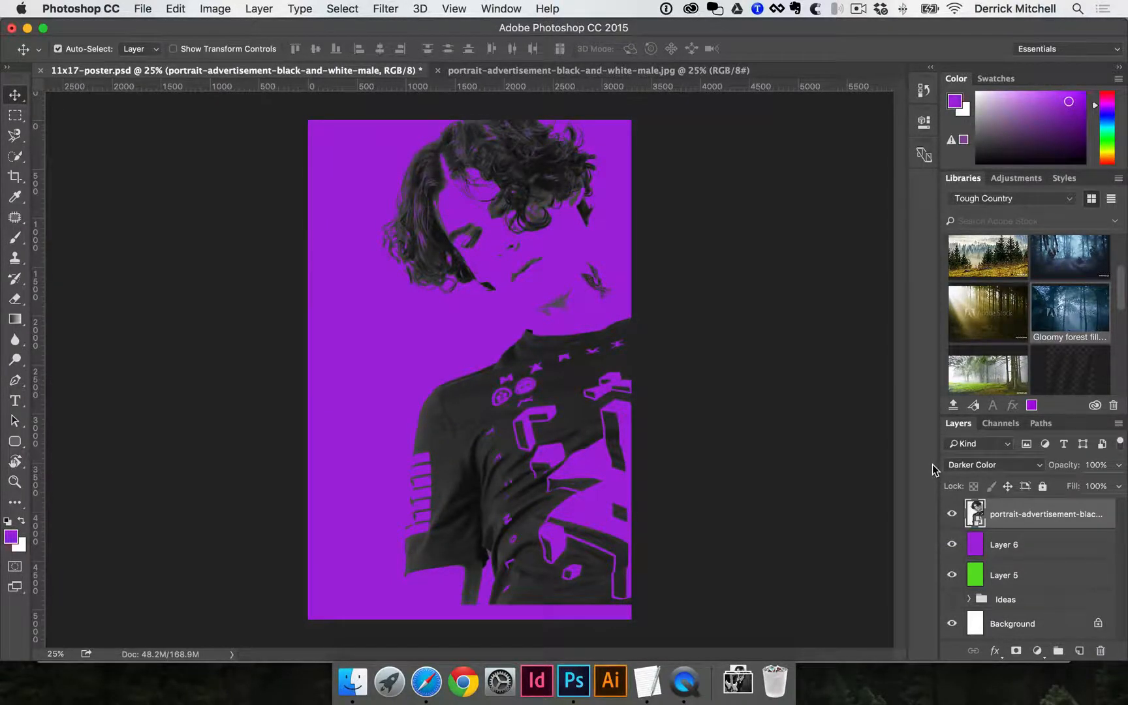
# Try the lightening blend modes on the portrait layer, from Lighten through Linear Dodge (Add) to Lighter Color.
pyautogui.hotkey('shift', '+')
pyautogui.hotkey('shift', '+')
pyautogui.hotkey('shift', '+')
pyautogui.hotkey('shift', '+')
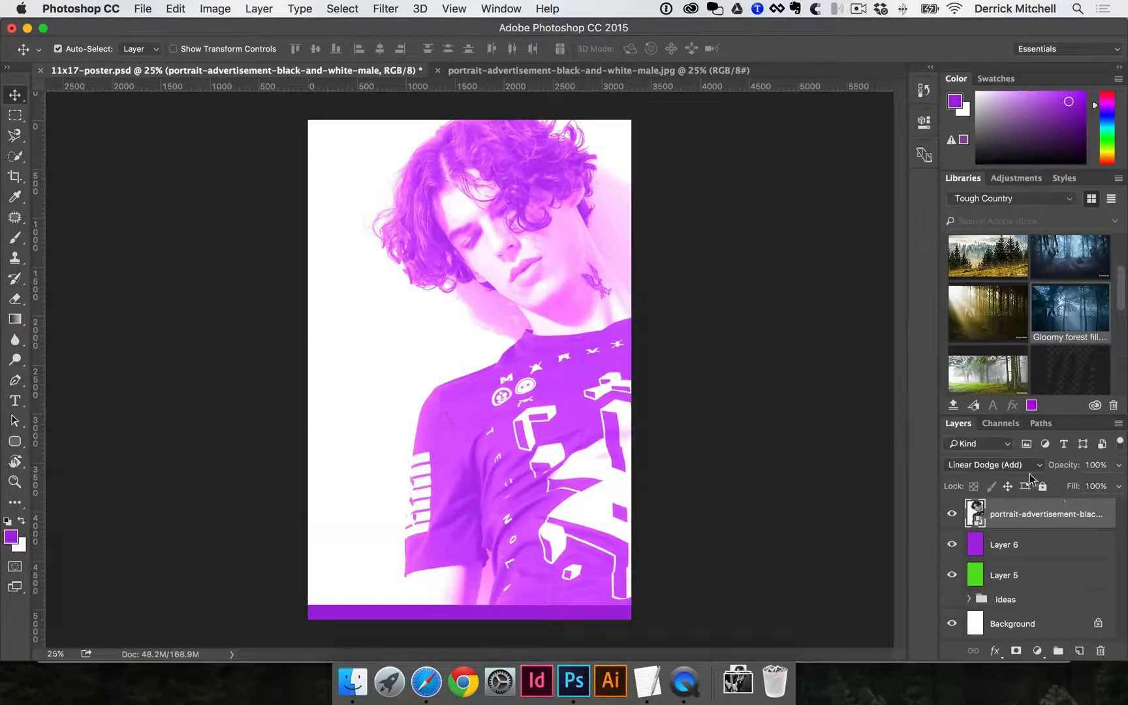
pyautogui.click(1029, 466)
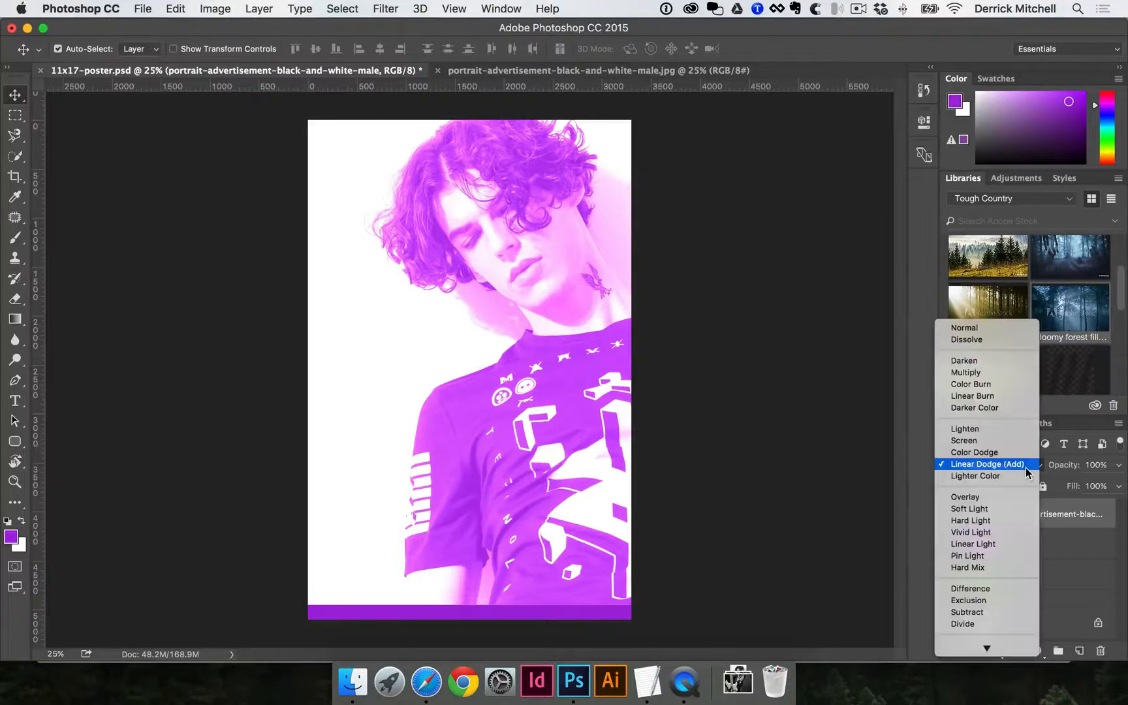
pyautogui.click(992, 475)
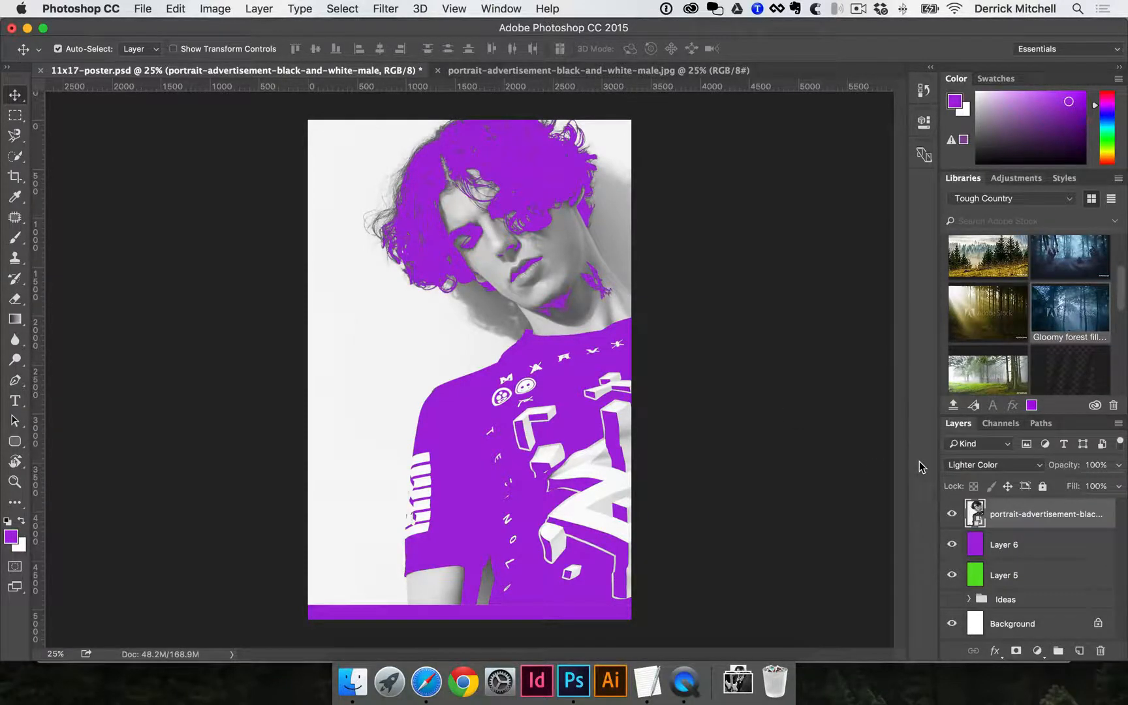
# Step the portrait layer through the contrast blend modes, including Hard Light, and on to Difference.
pyautogui.hotkey('shift', '+')
pyautogui.hotkey('shift', '+')
pyautogui.hotkey('shift', '+')
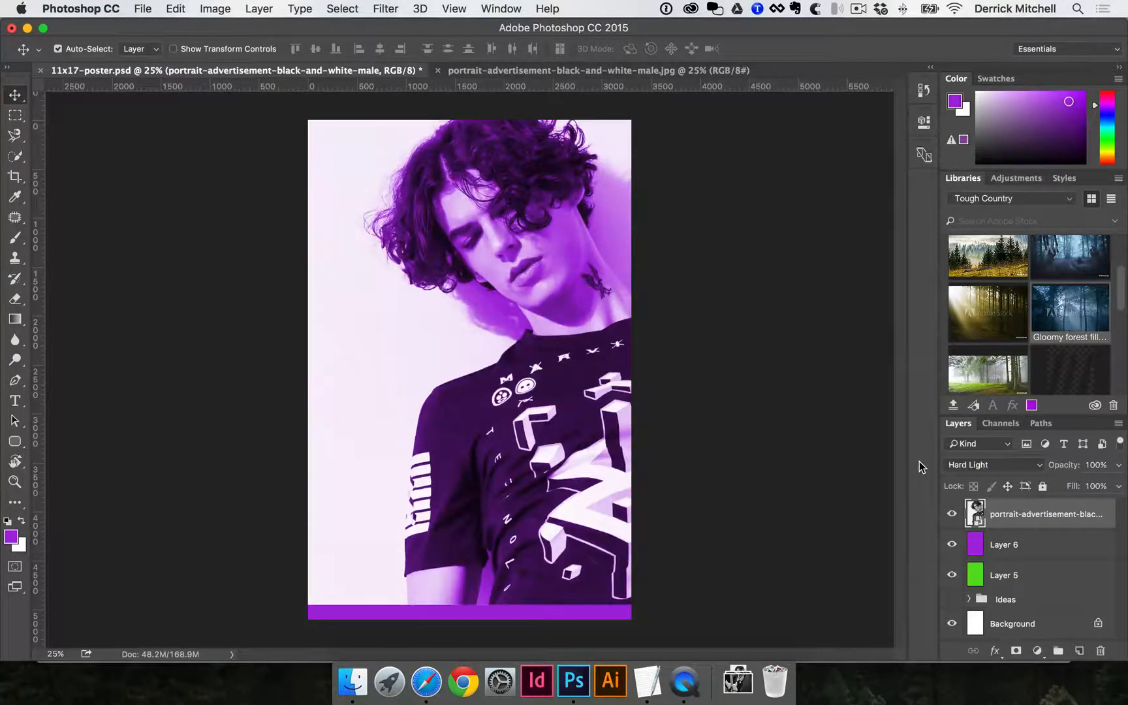
pyautogui.hotkey('shift', '+')
pyautogui.hotkey('shift', '+')
pyautogui.hotkey('shift', '+')
pyautogui.hotkey('shift', '+')
pyautogui.hotkey('shift', '+')
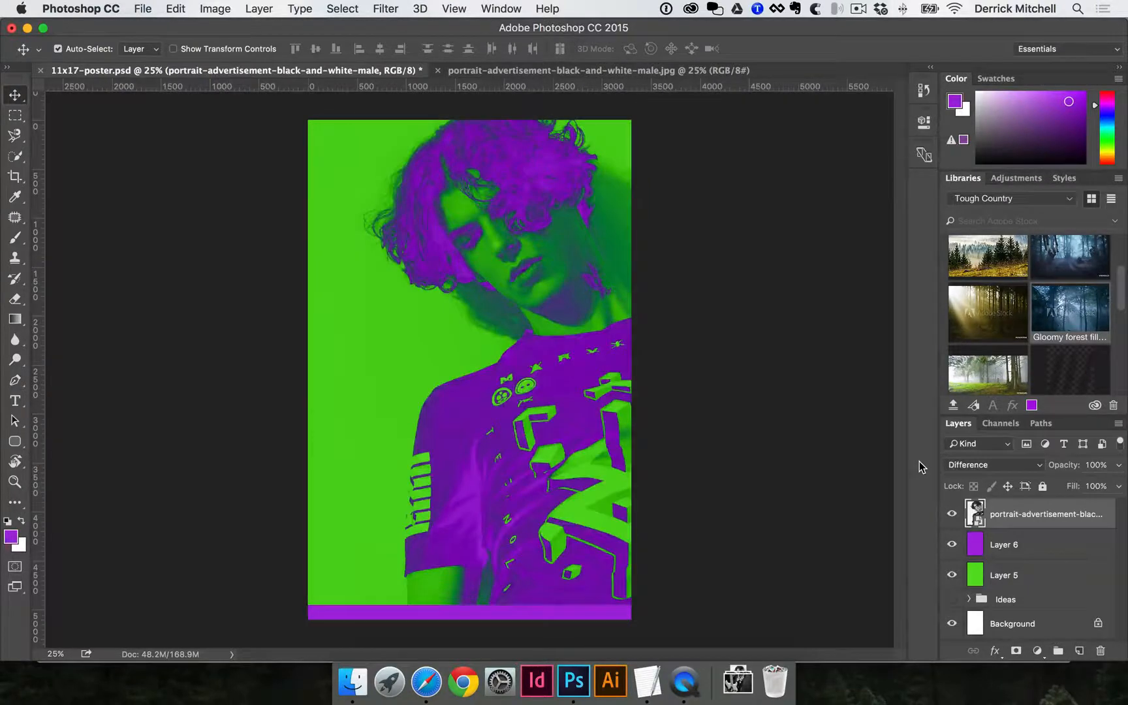
# Cycle through the portrait layer's remaining blend modes, including Saturation, and set the layer back to Normal.
pyautogui.hotkey('shift', '+')
pyautogui.hotkey('shift', '+')
pyautogui.hotkey('shift', '+')
pyautogui.hotkey('shift', '+')
pyautogui.hotkey('shift', '+')
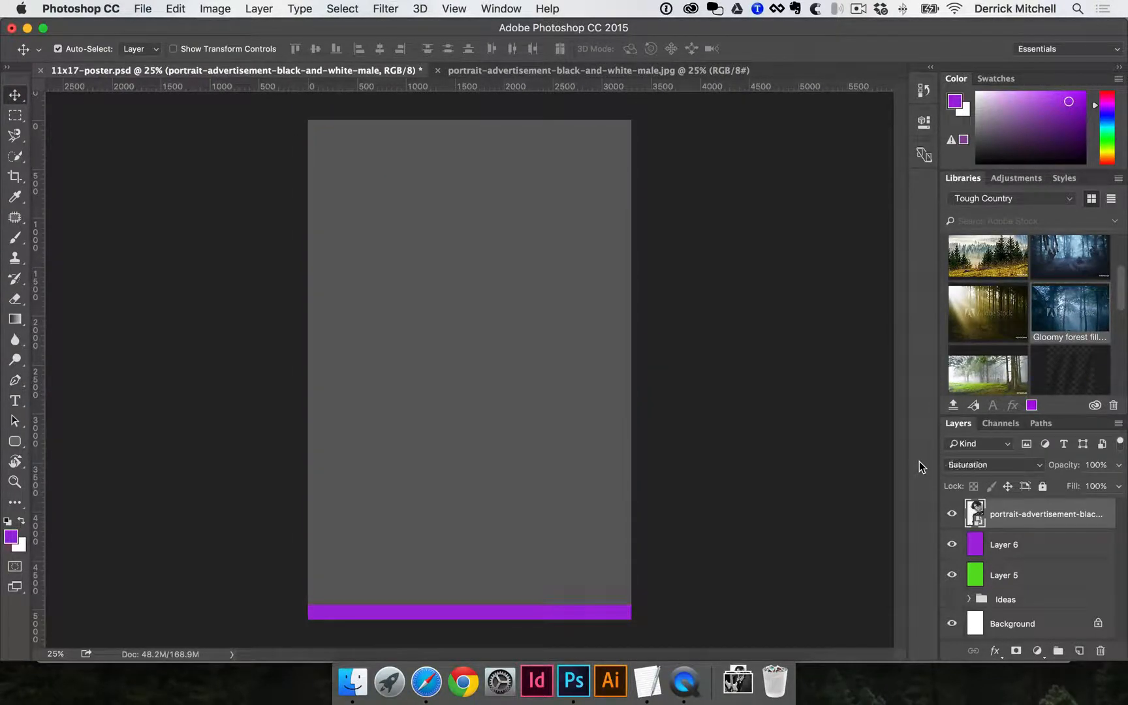
pyautogui.hotkey('shift', '+')
pyautogui.hotkey('shift', '+')
pyautogui.hotkey('shift', '+')
pyautogui.hotkey('shift', '+')
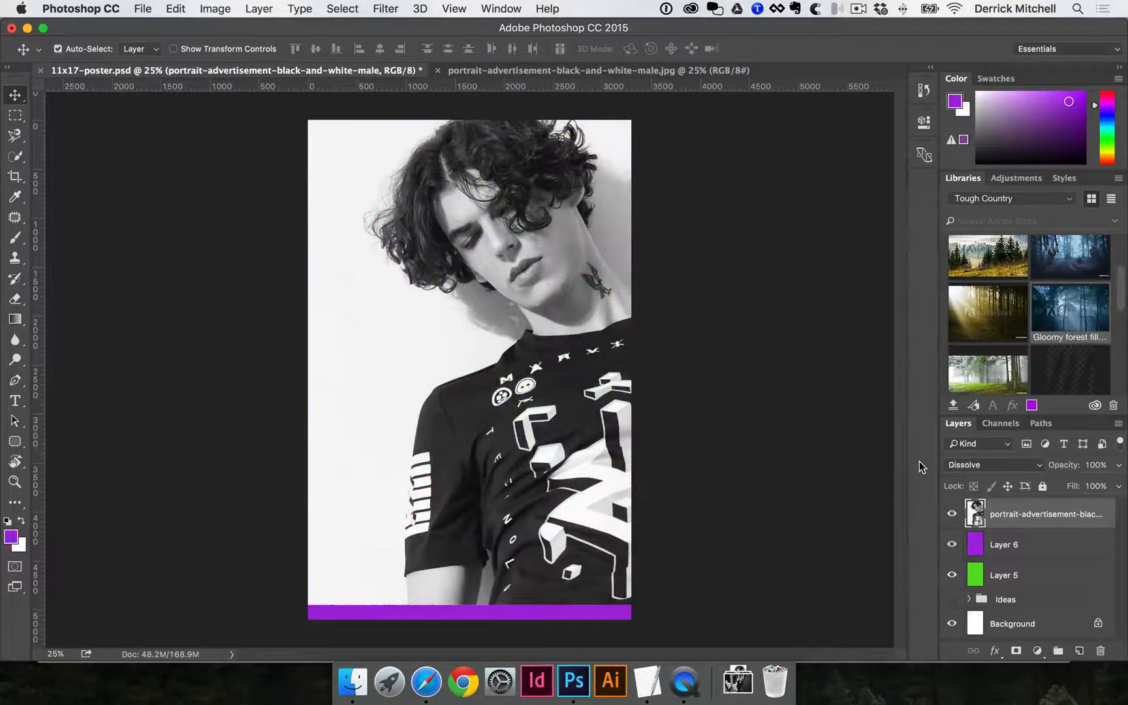
pyautogui.hotkey('shift', '-')
# Draw a rough freehand Lasso selection around the man's head, neck and torso.
pyautogui.press('l')
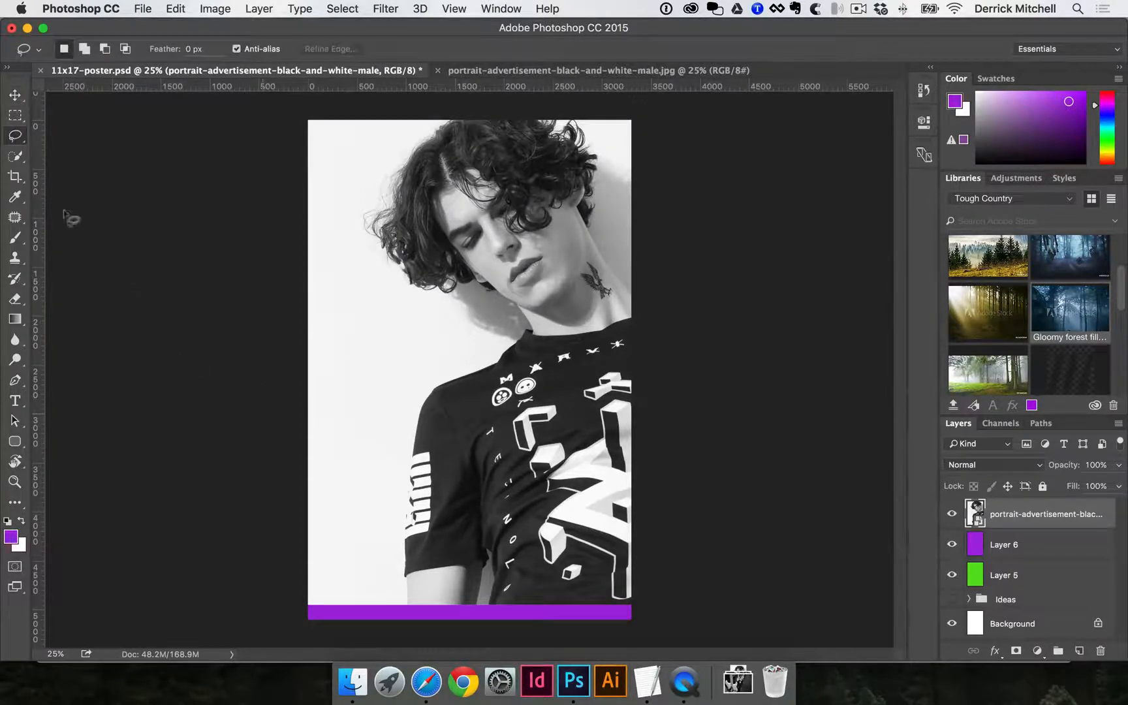
pyautogui.click(18, 137)
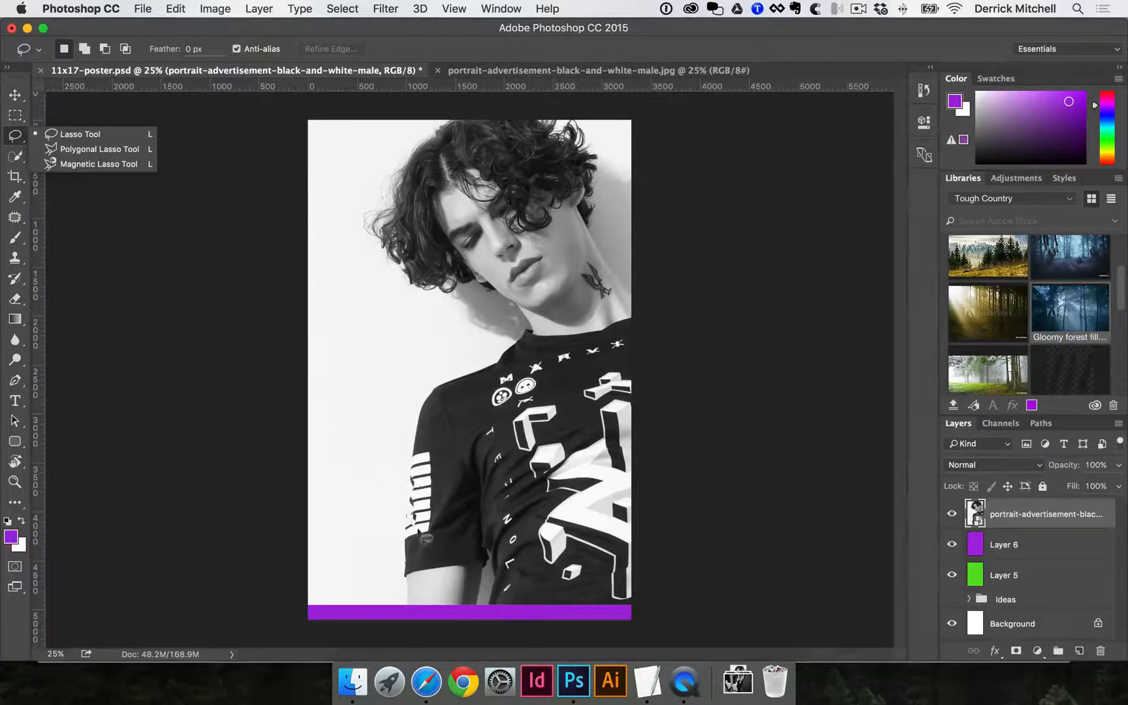
pyautogui.click(401, 592)
pyautogui.moveTo(406, 598)
pyautogui.mouseDown()
pyautogui.moveTo(403, 488)
pyautogui.moveTo(416, 420)
pyautogui.moveTo(425, 398)
pyautogui.moveTo(528, 329)
pyautogui.moveTo(509, 279)
pyautogui.moveTo(456, 274)
pyautogui.moveTo(399, 171)
pyautogui.moveTo(447, 147)
pyautogui.moveTo(506, 141)
pyautogui.moveTo(566, 185)
pyautogui.moveTo(572, 248)
pyautogui.moveTo(647, 356)
pyautogui.moveTo(649, 515)
pyautogui.moveTo(640, 614)
pyautogui.moveTo(482, 612)
pyautogui.mouseUp()
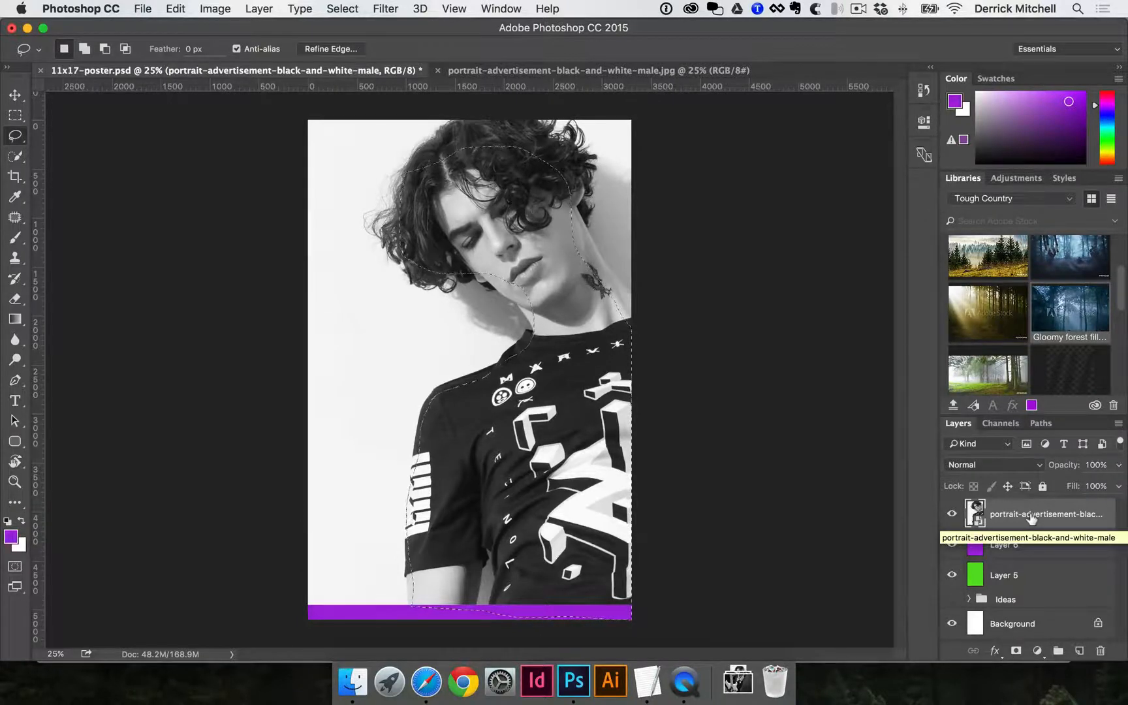
# Copy the lassoed figure onto a new layer and hide the original portrait layer to inspect the cutout's edges.
pyautogui.press('super+j')
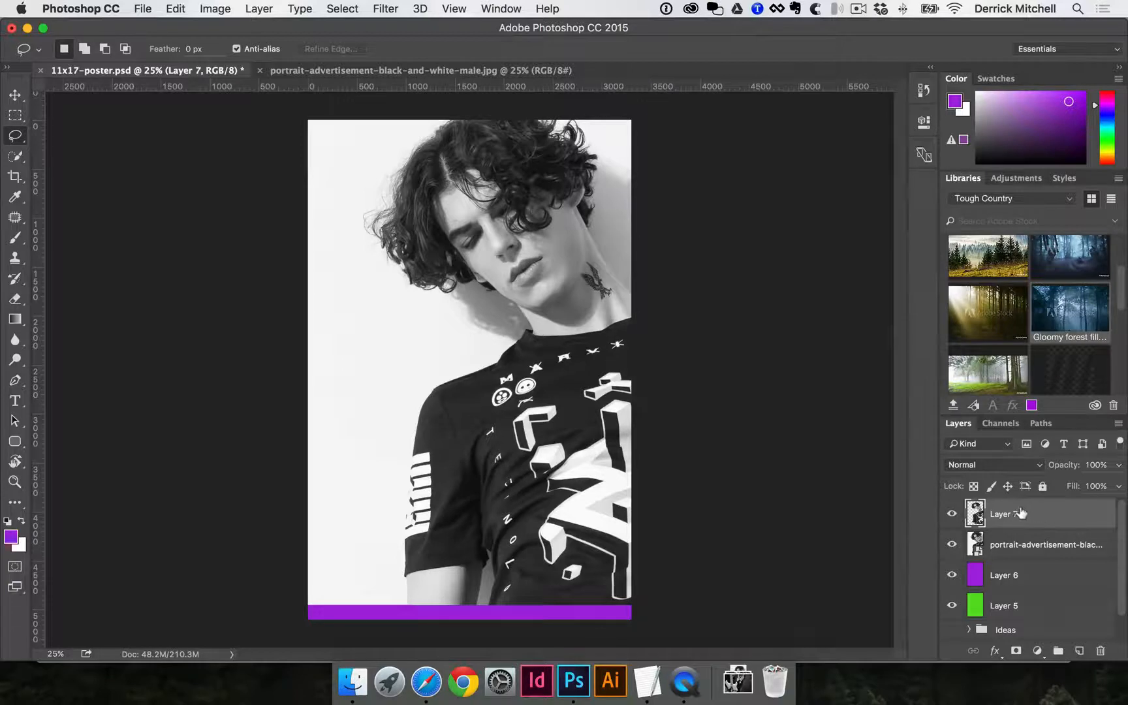
pyautogui.click(952, 544)
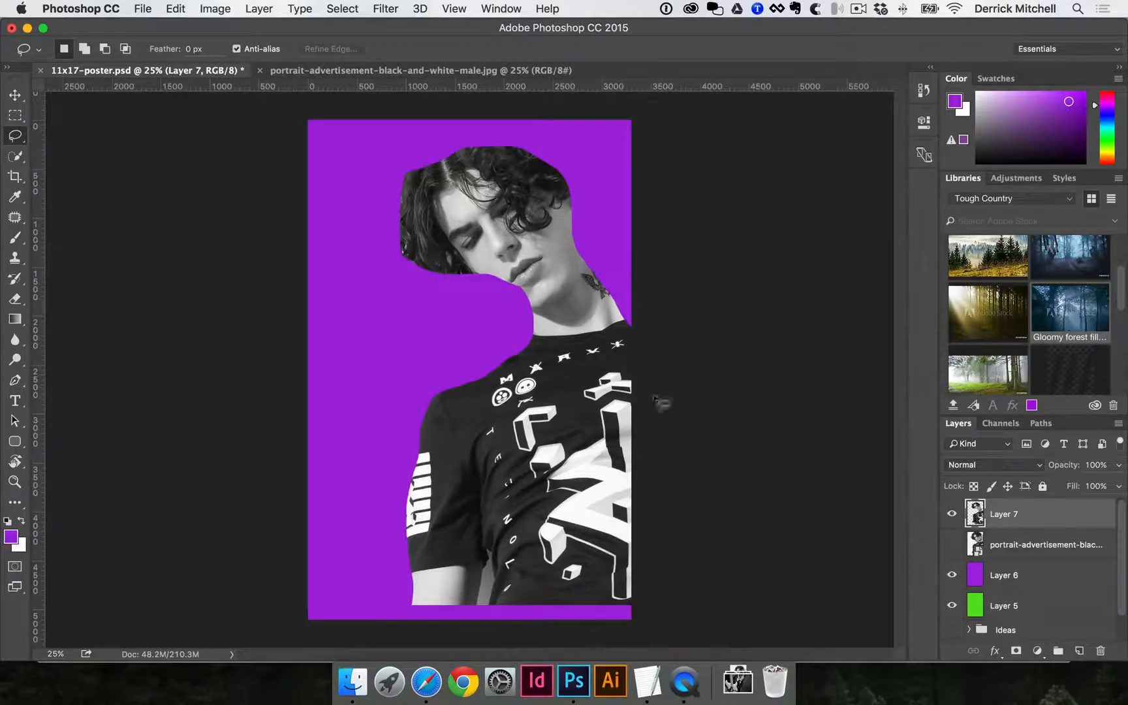
pyautogui.press('v')
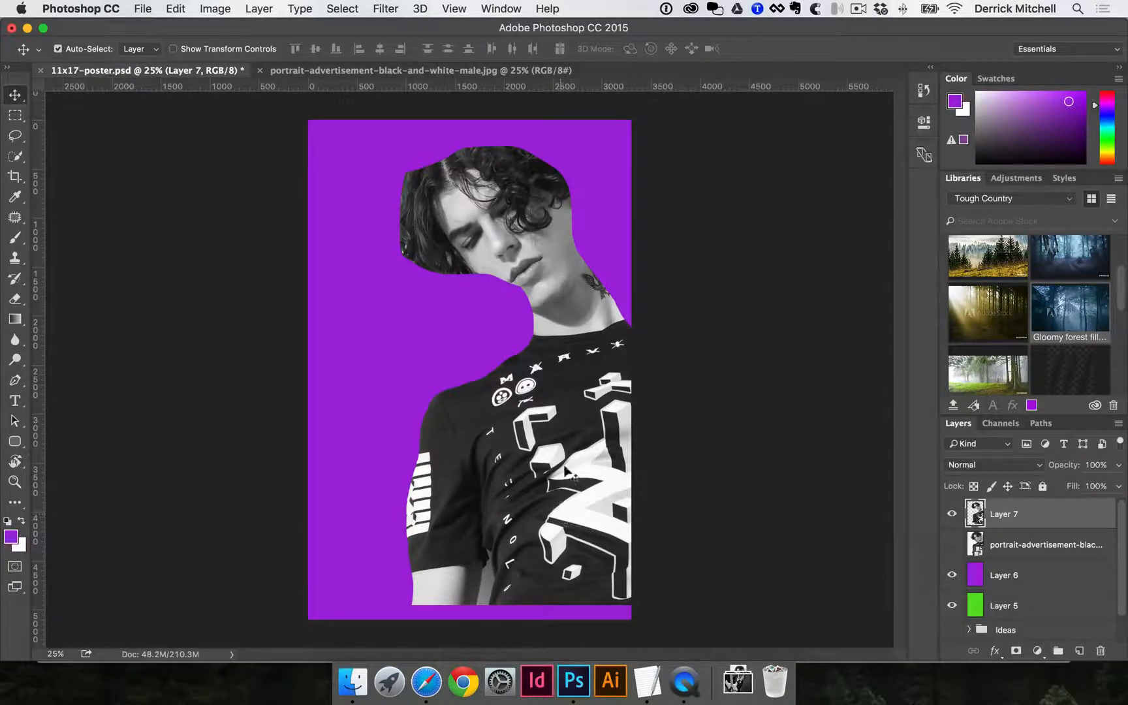
pyautogui.moveTo(567, 472); pyautogui.dragTo(537, 450)
pyautogui.press('super+equal')
pyautogui.press('super+equal')
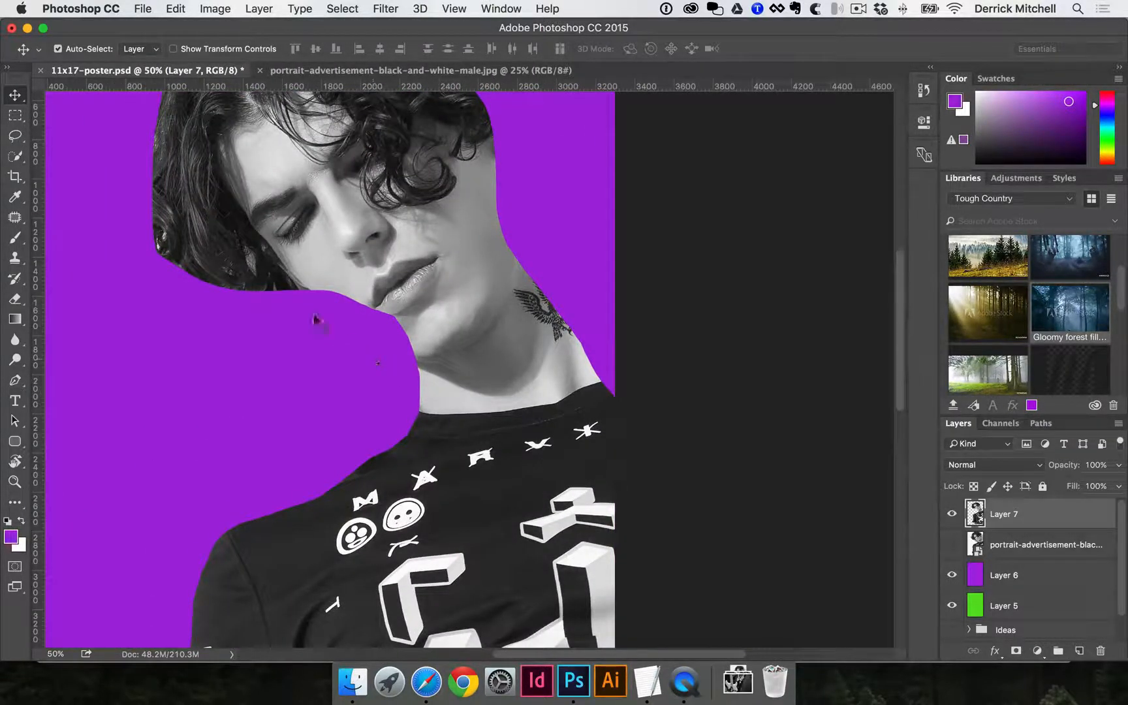
pyautogui.press('super+minus')
pyautogui.press('super+minus')
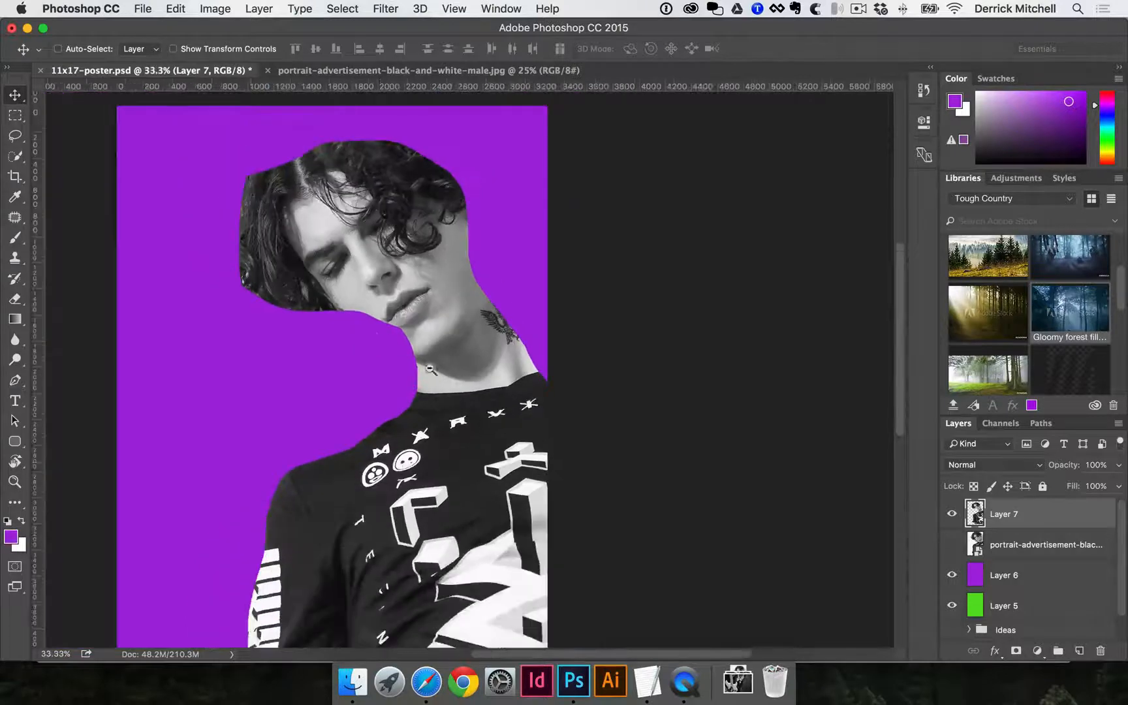
# Hide the cutout layer, show the original portrait layer again, and undo the copy so the lasso selection is back.
pyautogui.click(950, 513)
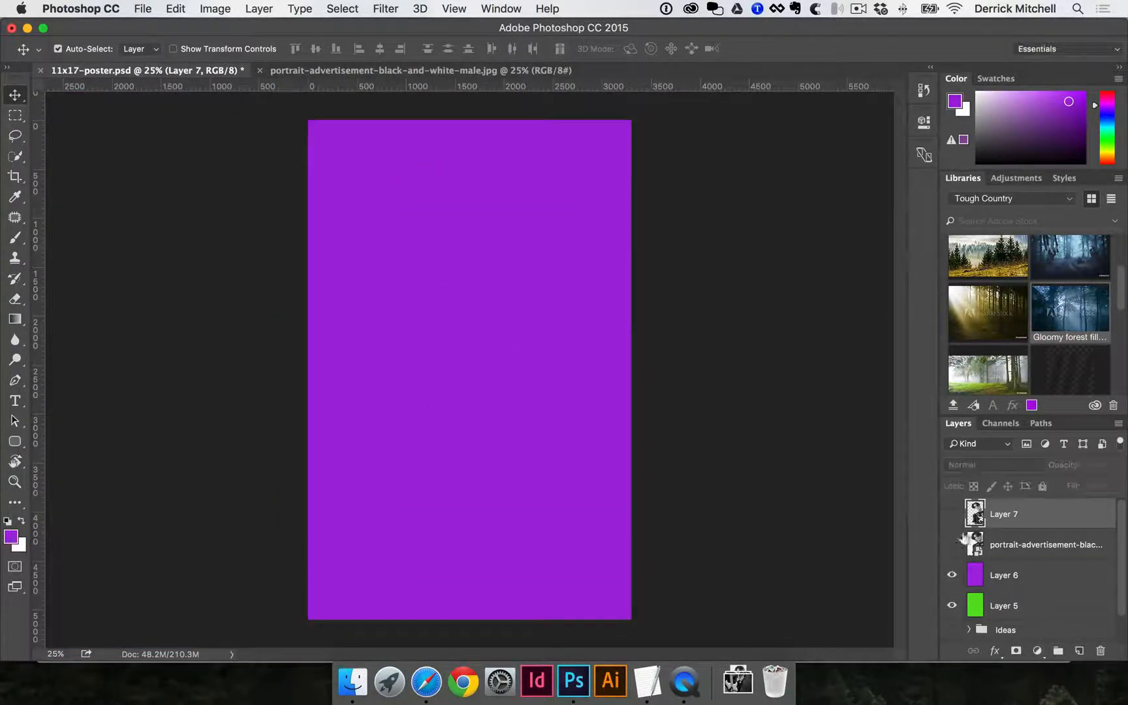
pyautogui.click(951, 544)
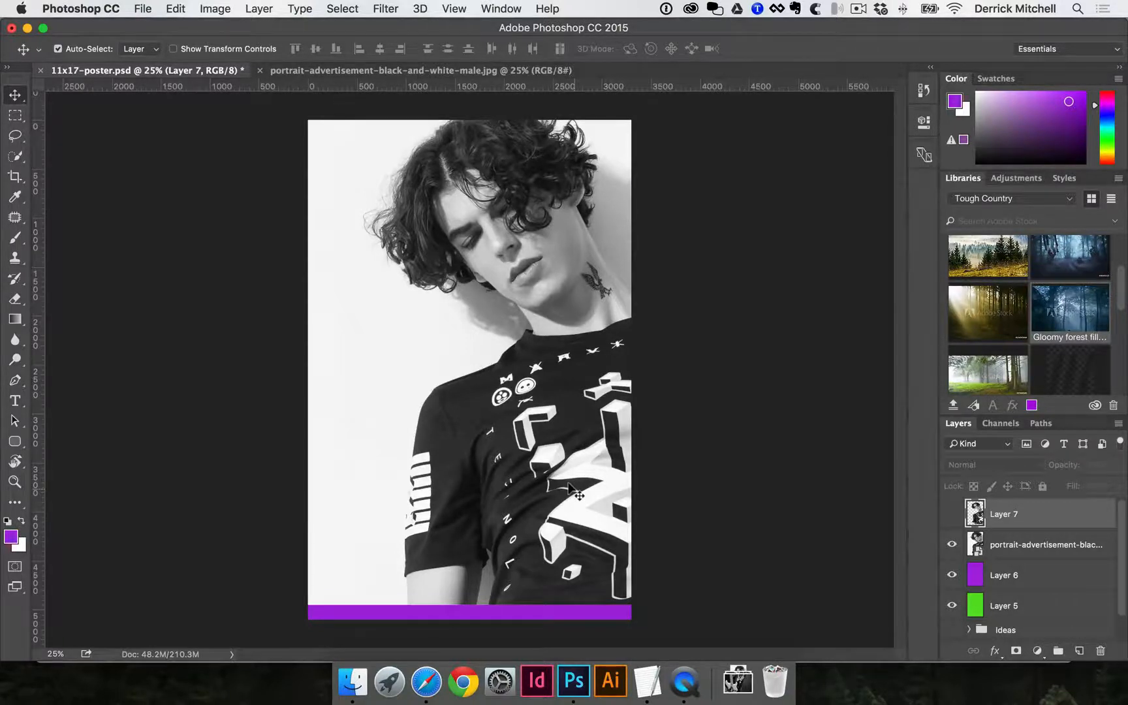
pyautogui.press('super+z')
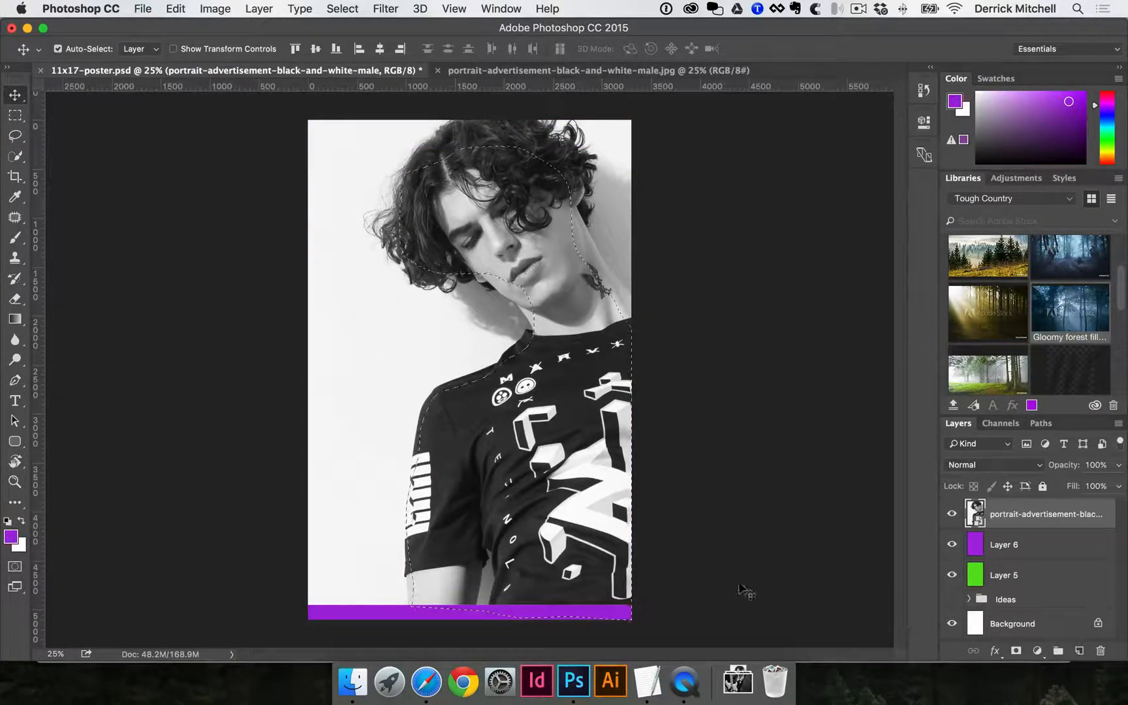
# Add a layer mask to the portrait layer from the selection, compare its image and mask thumbnails, and leave the mask active.
pyautogui.click(1013, 650)
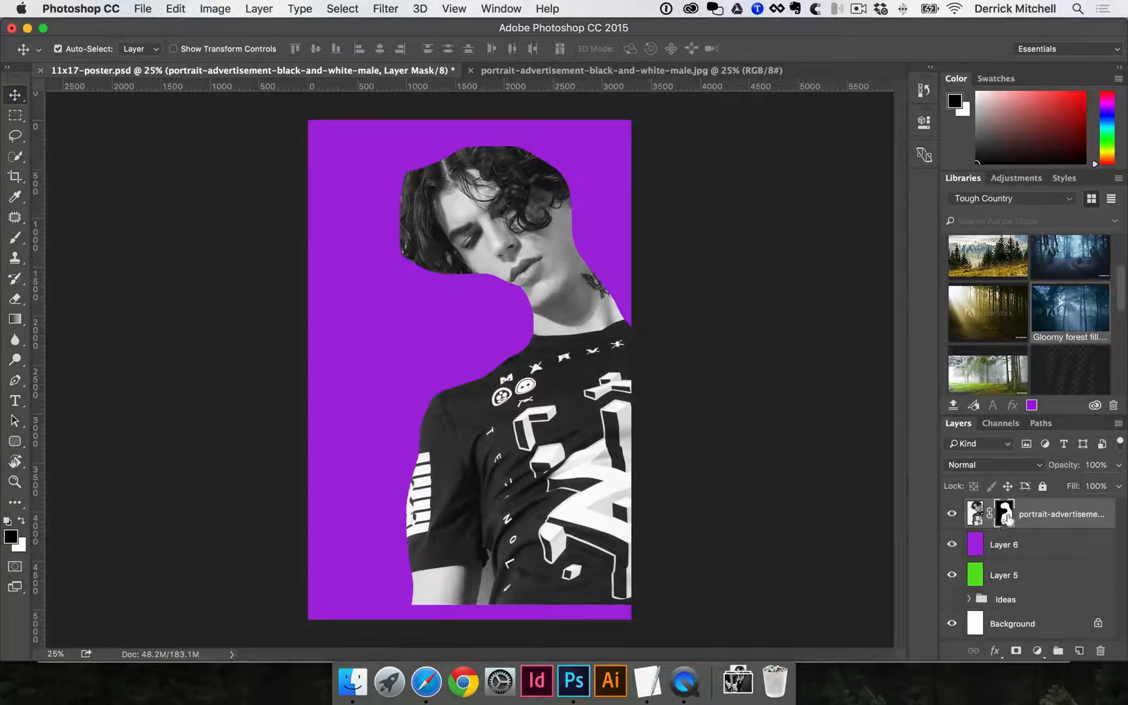
pyautogui.click(976, 517)
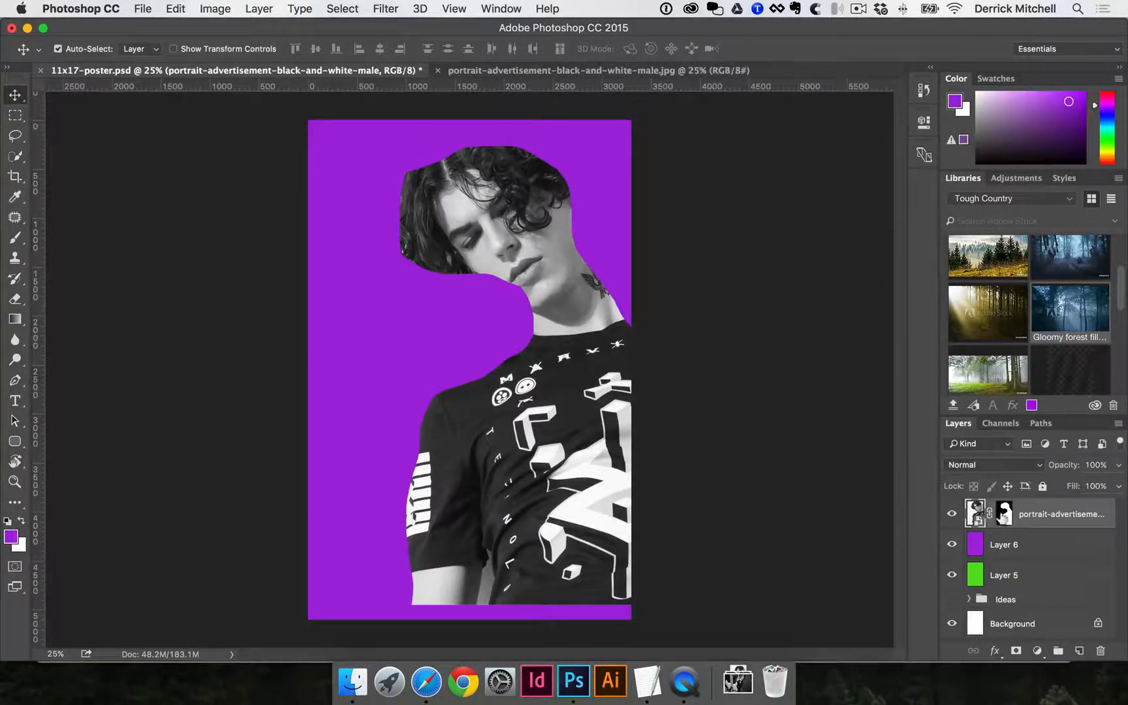
pyautogui.click(1003, 518)
pyautogui.click(976, 516)
pyautogui.click(1000, 513)
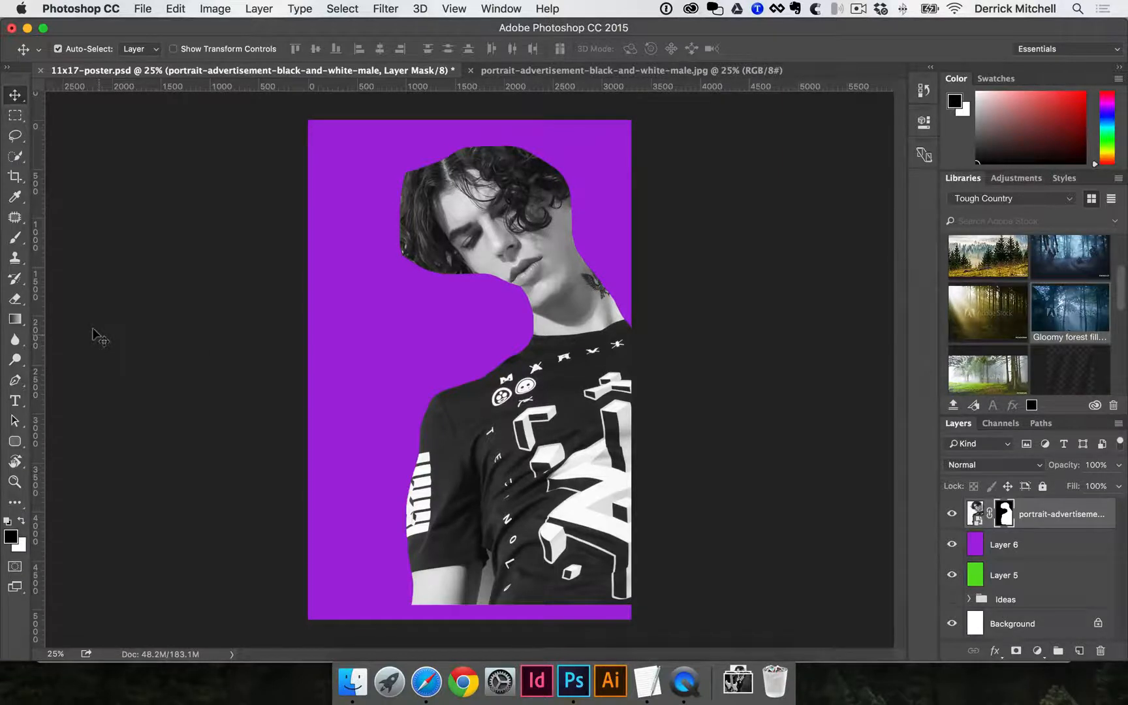
# Activate the Brush tool and choose the first soft round 30 px tip with 1% spacing and a size of 81 px.
pyautogui.press('b')
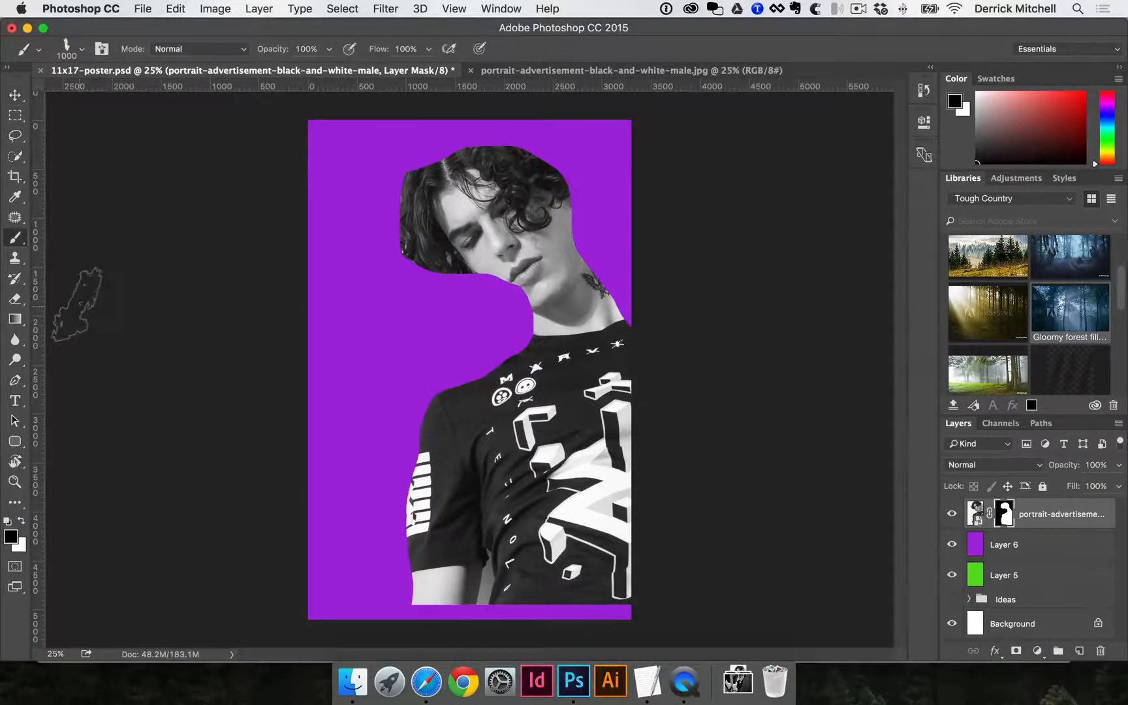
pyautogui.click(18, 246)
pyautogui.click(78, 241)
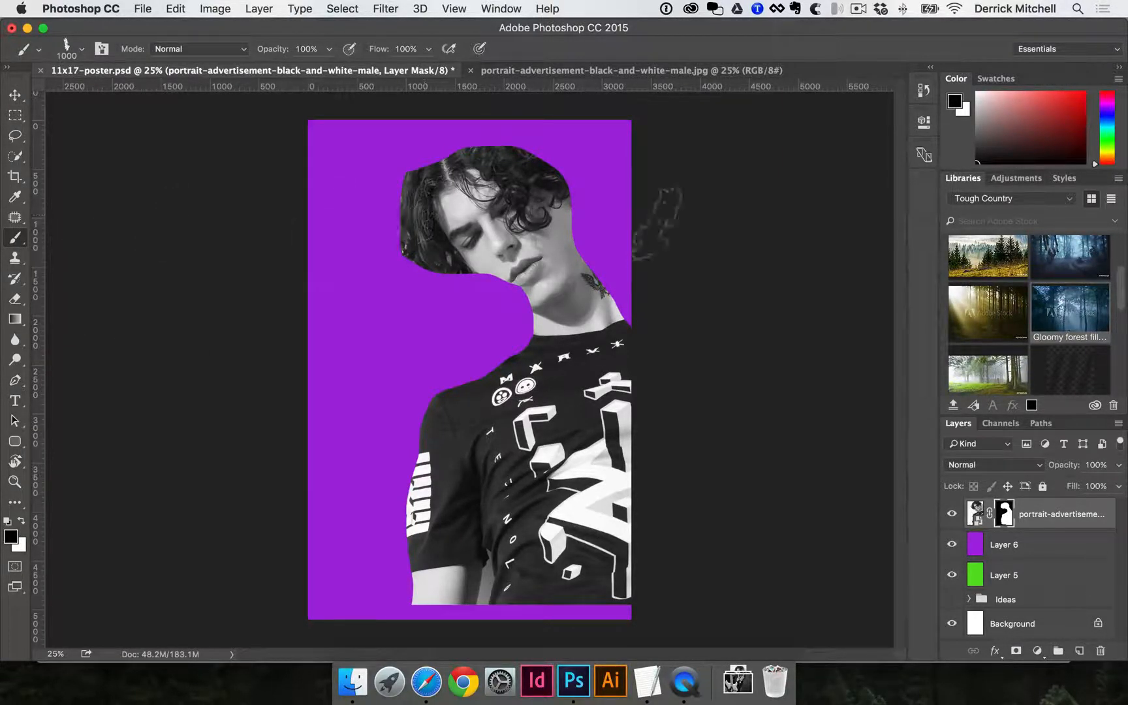
pyautogui.click(493, 9)
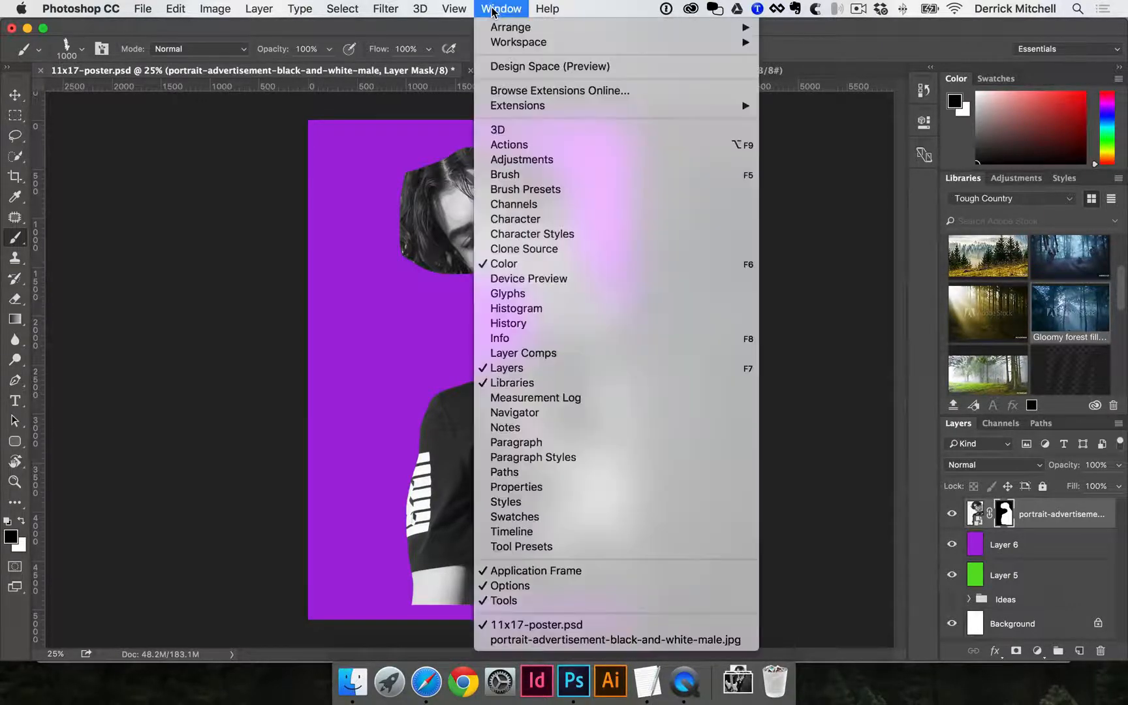
pyautogui.click(506, 175)
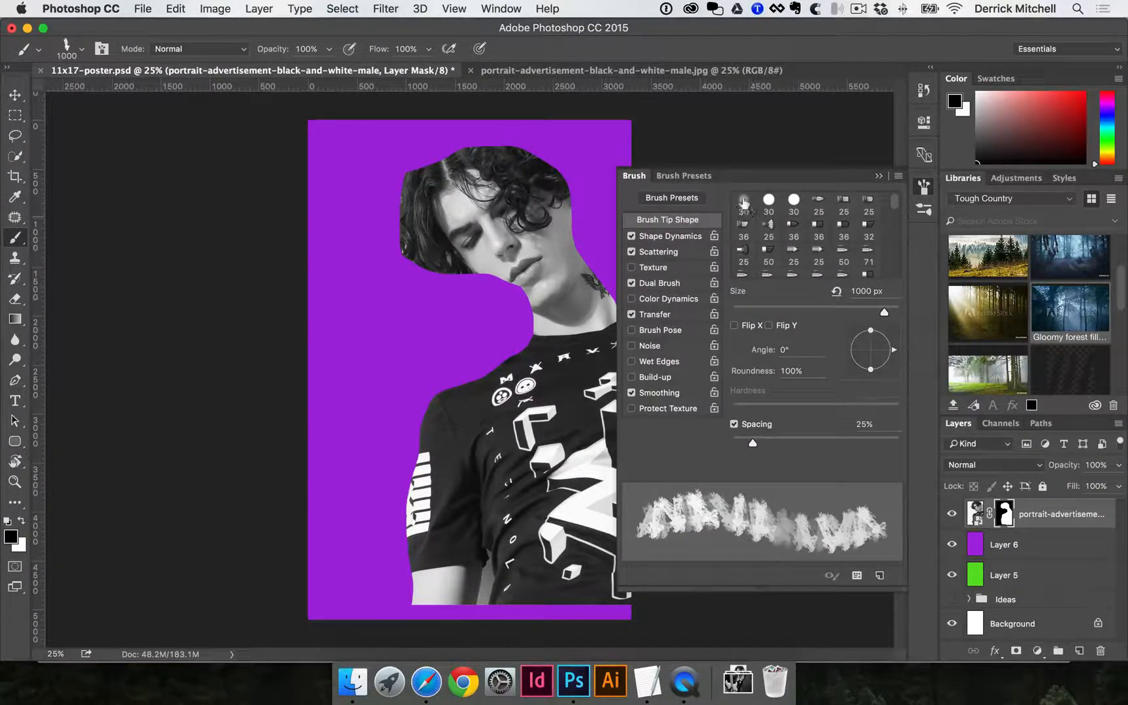
pyautogui.click(743, 200)
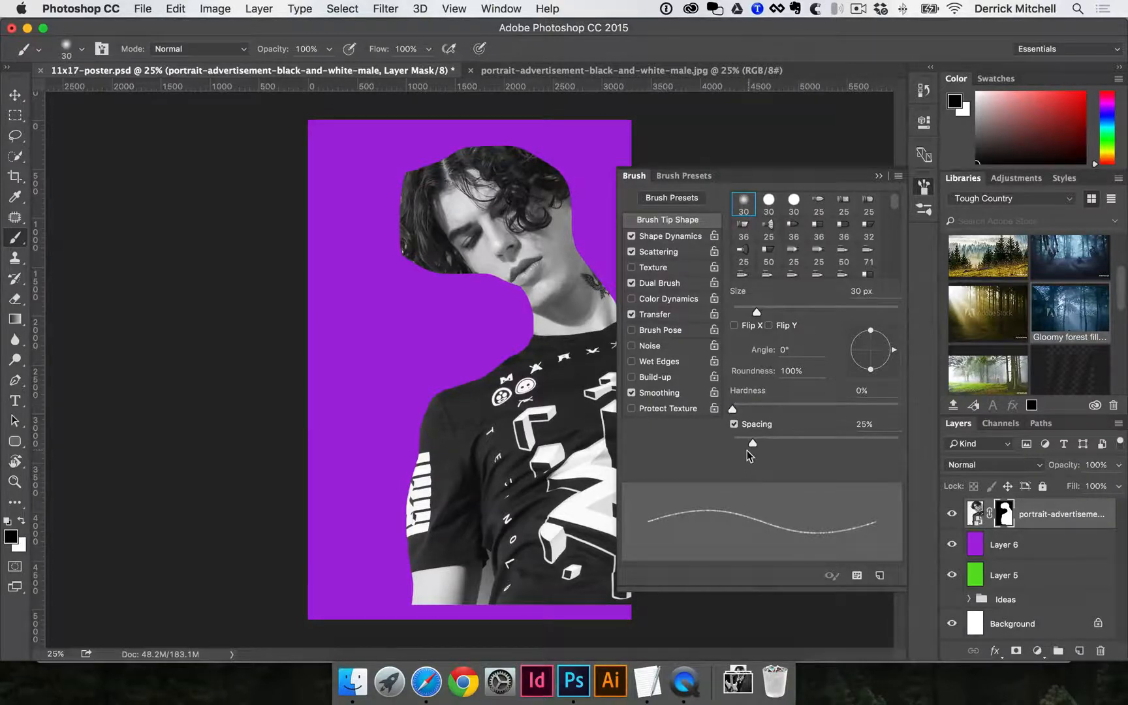
pyautogui.moveTo(753, 445); pyautogui.dragTo(717, 444)
pyautogui.moveTo(756, 312); pyautogui.dragTo(798, 312)
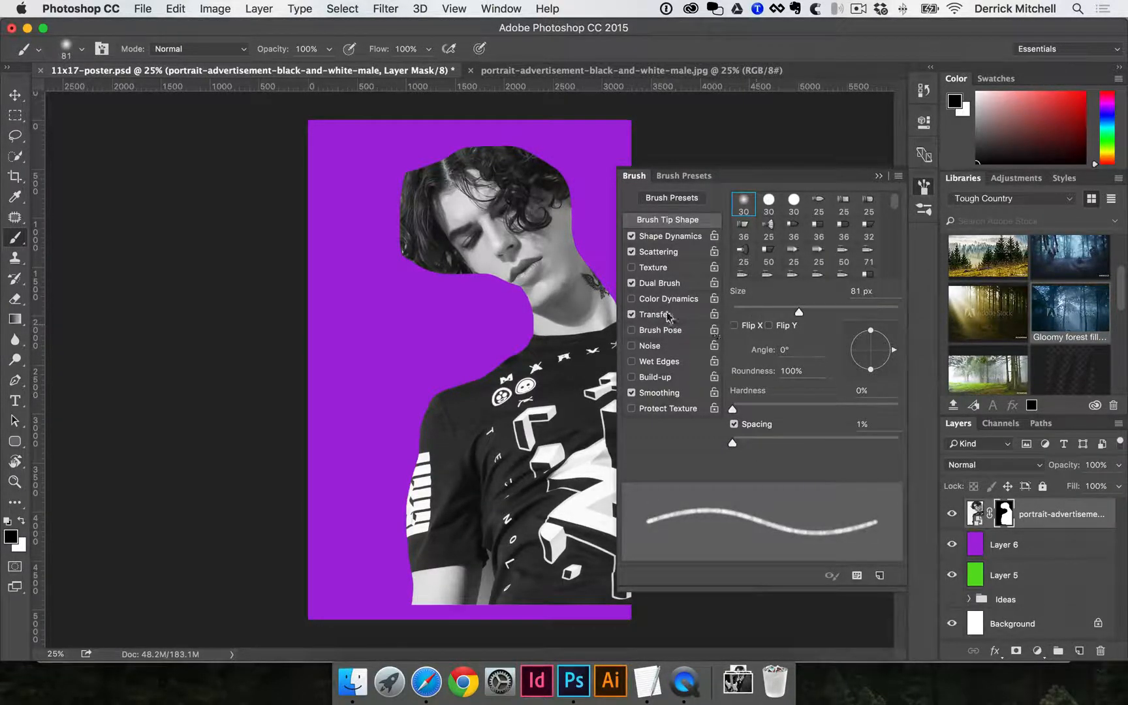
# Turn off Dual Brush, Scattering and Transfer for the brush and close its settings.
pyautogui.click(632, 283)
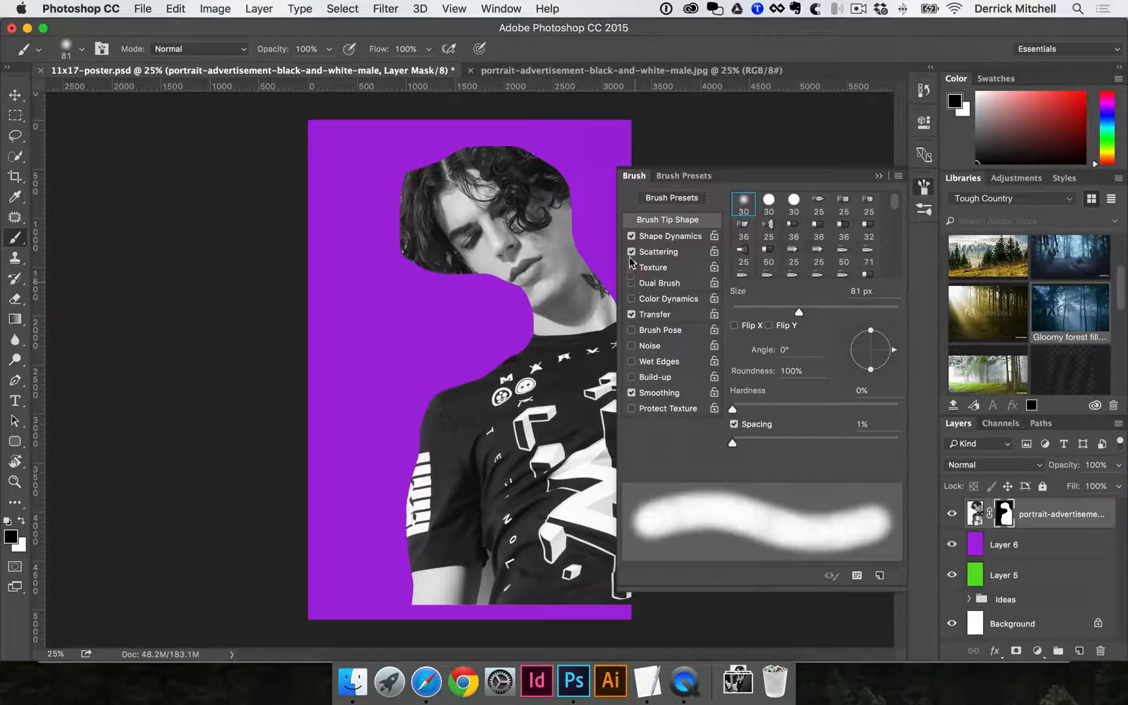
pyautogui.click(632, 314)
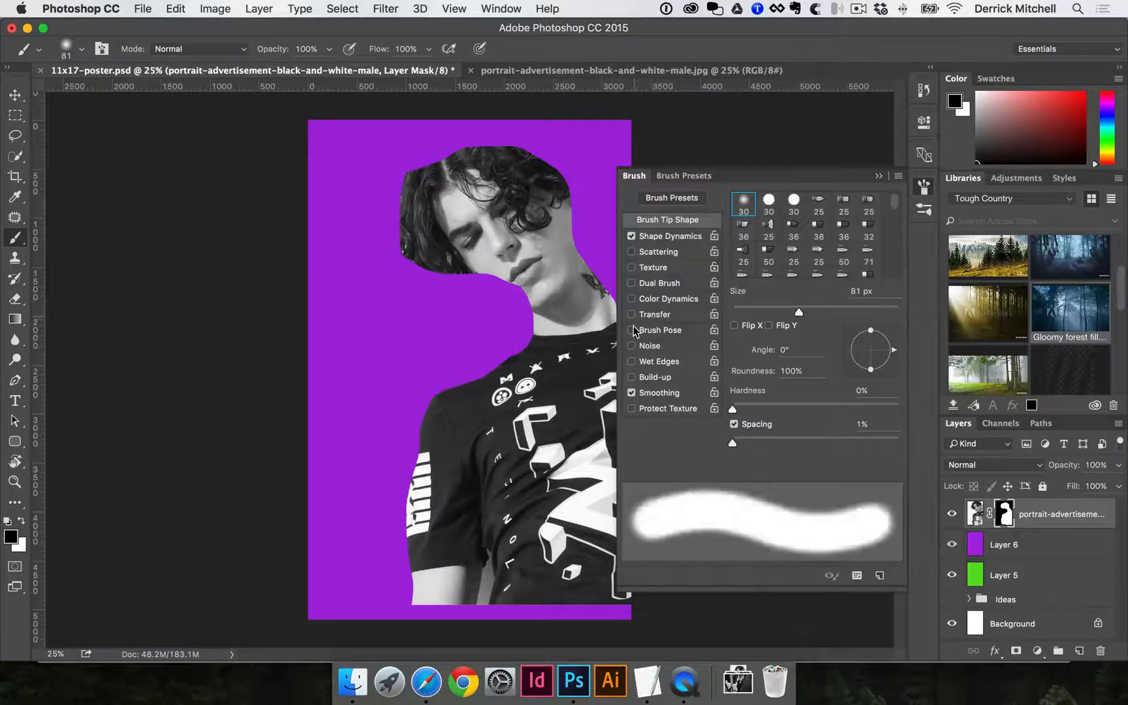
pyautogui.click(879, 175)
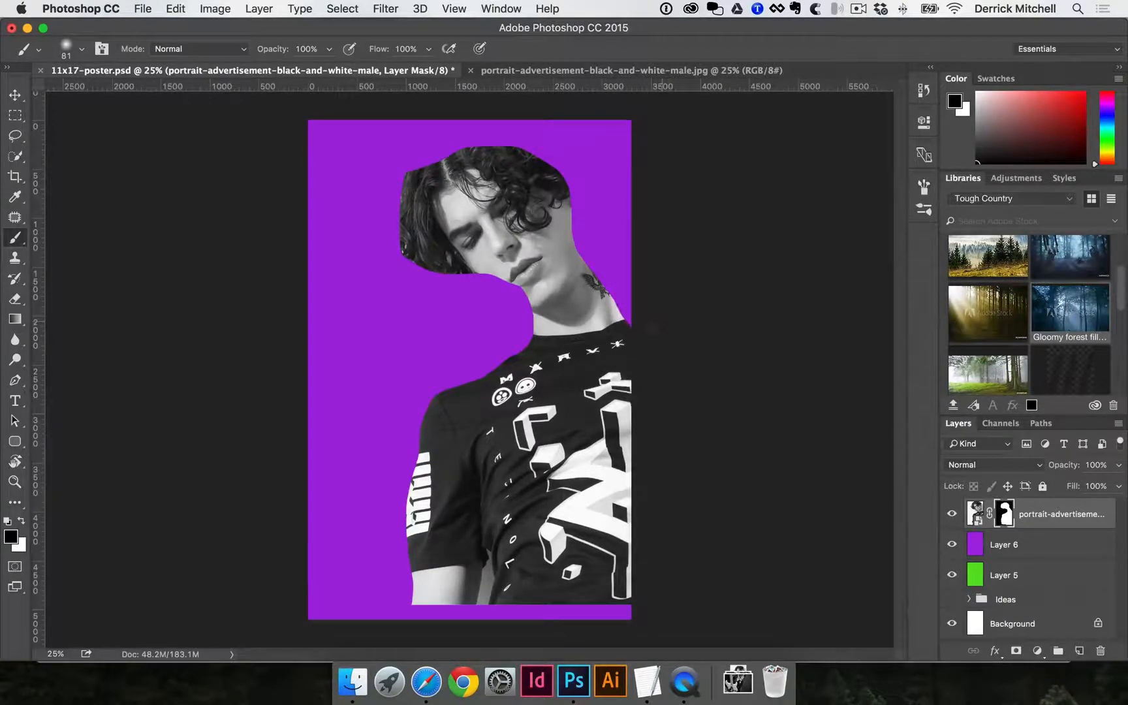
# Paint black on the layer mask along the man's cheek and jaw to hide that part of the photo.
pyautogui.keyDown('super'); pyautogui.click(520, 295); pyautogui.keyUp('super')
pyautogui.keyDown('super'); pyautogui.click(528, 298); pyautogui.keyUp('super')
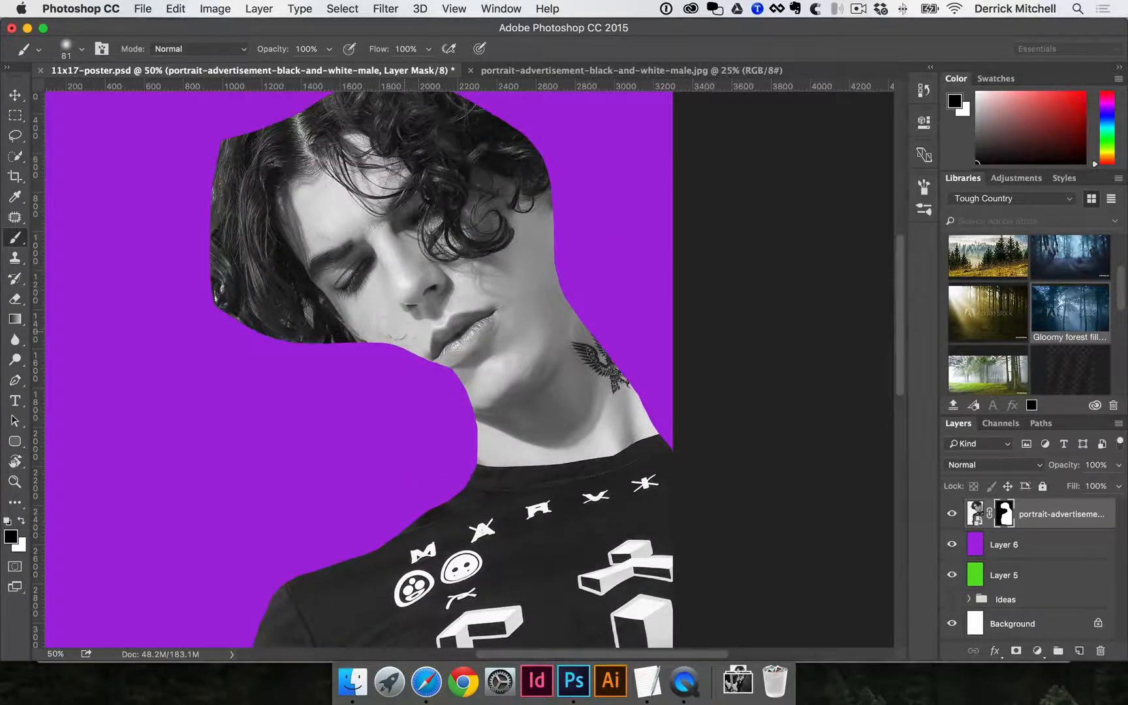
pyautogui.moveTo(357, 323)
pyautogui.mouseDown()
pyautogui.moveTo(396, 334)
pyautogui.moveTo(361, 337)
pyautogui.moveTo(411, 339)
pyautogui.mouseUp()
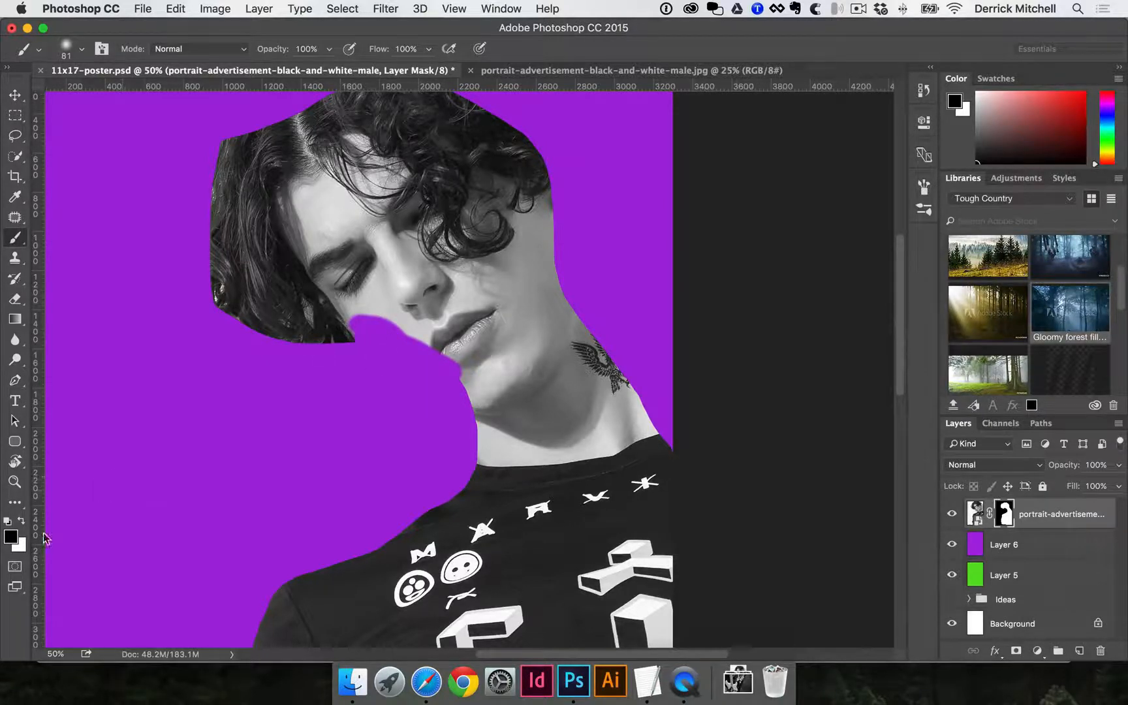
# Paint white on the layer mask to restore the man's cheek, jaw, lower hair and the side of his neck.
pyautogui.click(22, 521)
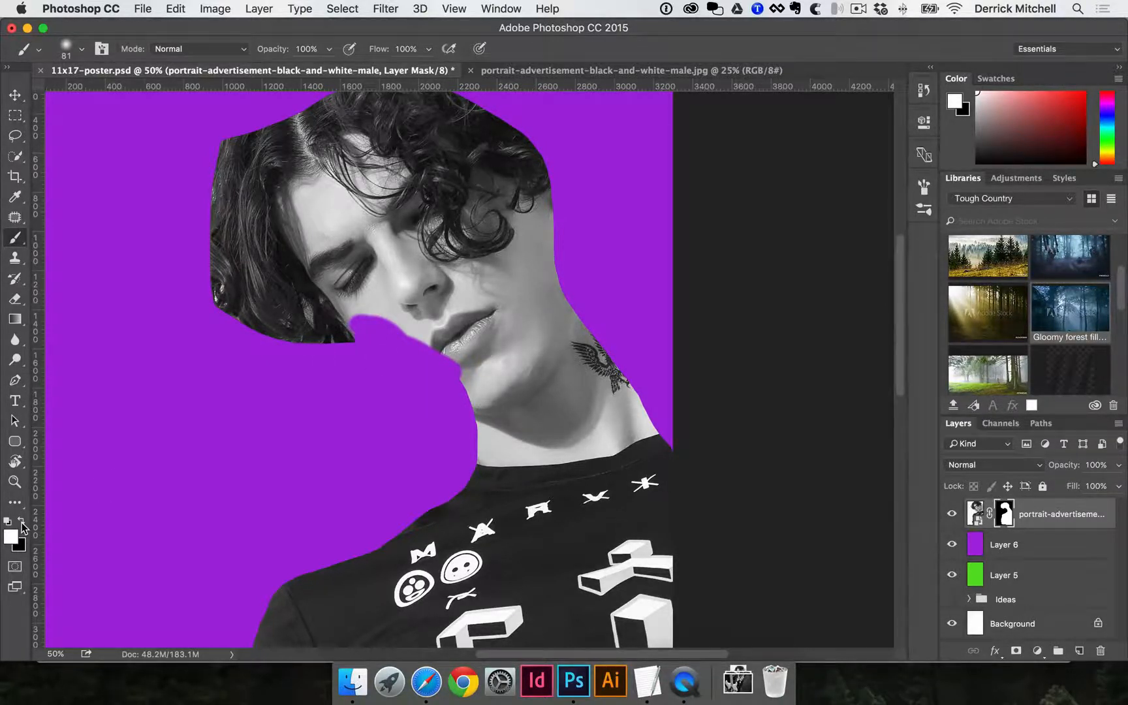
pyautogui.click(22, 521)
pyautogui.click(22, 522)
pyautogui.moveTo(364, 303); pyautogui.dragTo(334, 316)
pyautogui.moveTo(427, 328)
pyautogui.mouseDown()
pyautogui.moveTo(356, 336)
pyautogui.moveTo(481, 381)
pyautogui.moveTo(465, 407)
pyautogui.moveTo(343, 358)
pyautogui.moveTo(451, 391)
pyautogui.moveTo(404, 372)
pyautogui.mouseUp()
pyautogui.moveTo(329, 347); pyautogui.dragTo(302, 352)
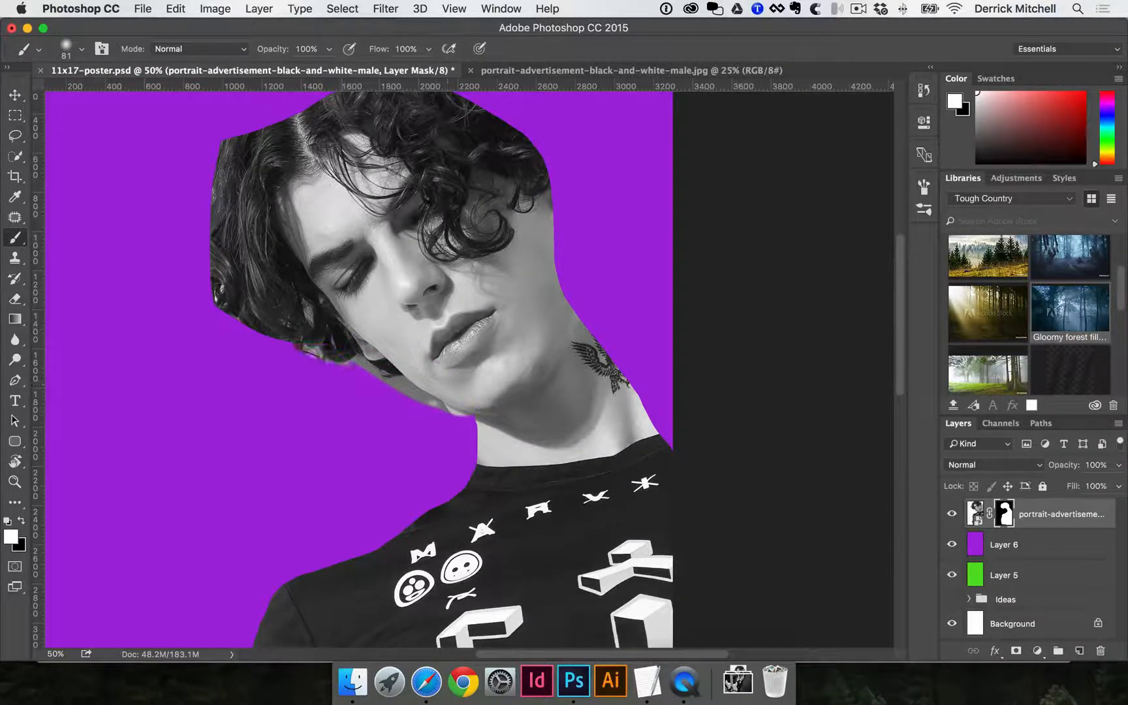
pyautogui.moveTo(438, 408); pyautogui.dragTo(474, 454)
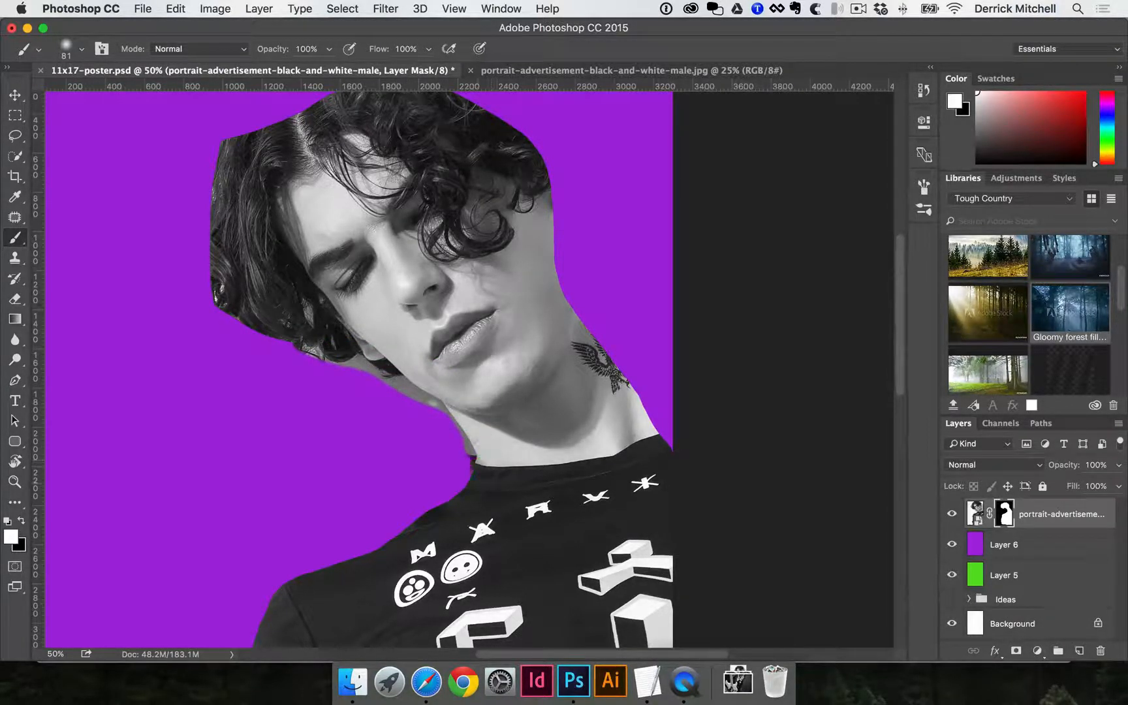
# Paint black on the layer mask along the jaw and neck down to the collar to hide the leftover background.
pyautogui.keyDown('super'); pyautogui.click(489, 429); pyautogui.keyUp('super')
pyautogui.keyDown('super'); pyautogui.click(445, 485); pyautogui.keyUp('super')
pyautogui.keyDown('super'); pyautogui.click(445, 485); pyautogui.keyUp('super')
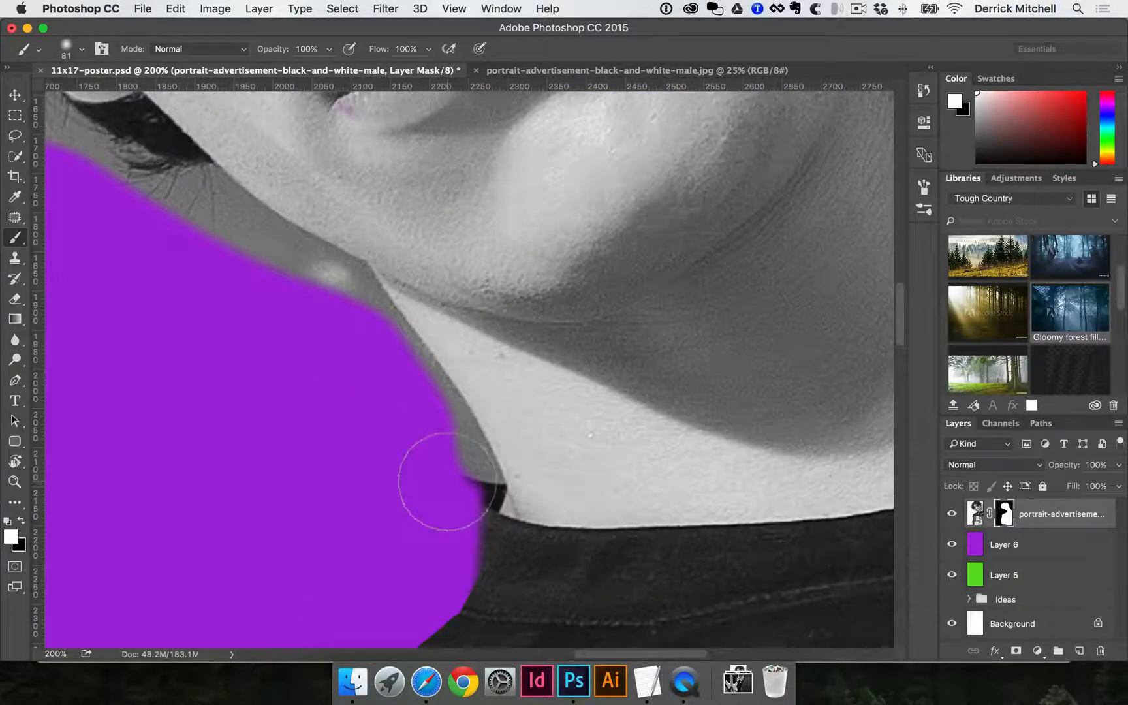
pyautogui.press('x')
pyautogui.moveTo(340, 278)
pyautogui.mouseDown()
pyautogui.moveTo(329, 299)
pyautogui.moveTo(339, 317)
pyautogui.moveTo(364, 325)
pyautogui.moveTo(464, 483)
pyautogui.moveTo(452, 511)
pyautogui.mouseUp()
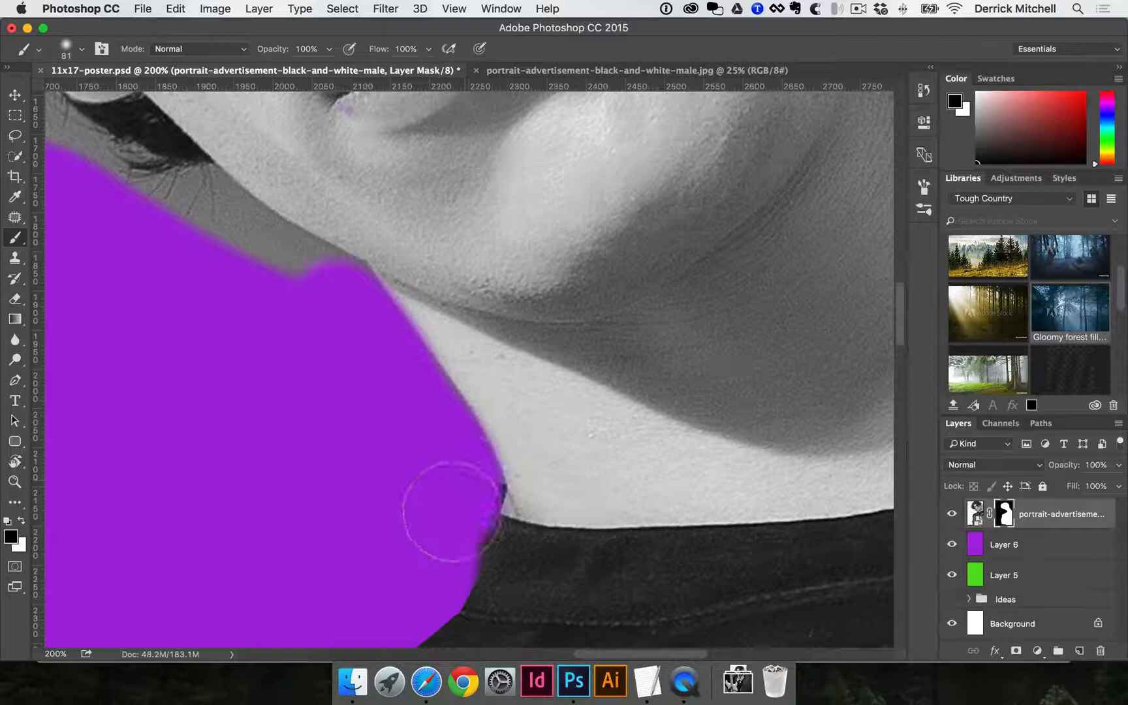
pyautogui.keyDown('alt'); pyautogui.keyDown('super'); pyautogui.click(468, 478); pyautogui.keyUp('super'); pyautogui.keyUp('alt')
pyautogui.keyDown('alt'); pyautogui.keyDown('super'); pyautogui.click(468, 479); pyautogui.keyUp('super'); pyautogui.keyUp('alt')
pyautogui.keyDown('alt'); pyautogui.keyDown('super'); pyautogui.click(467, 479); pyautogui.keyUp('super'); pyautogui.keyUp('alt')
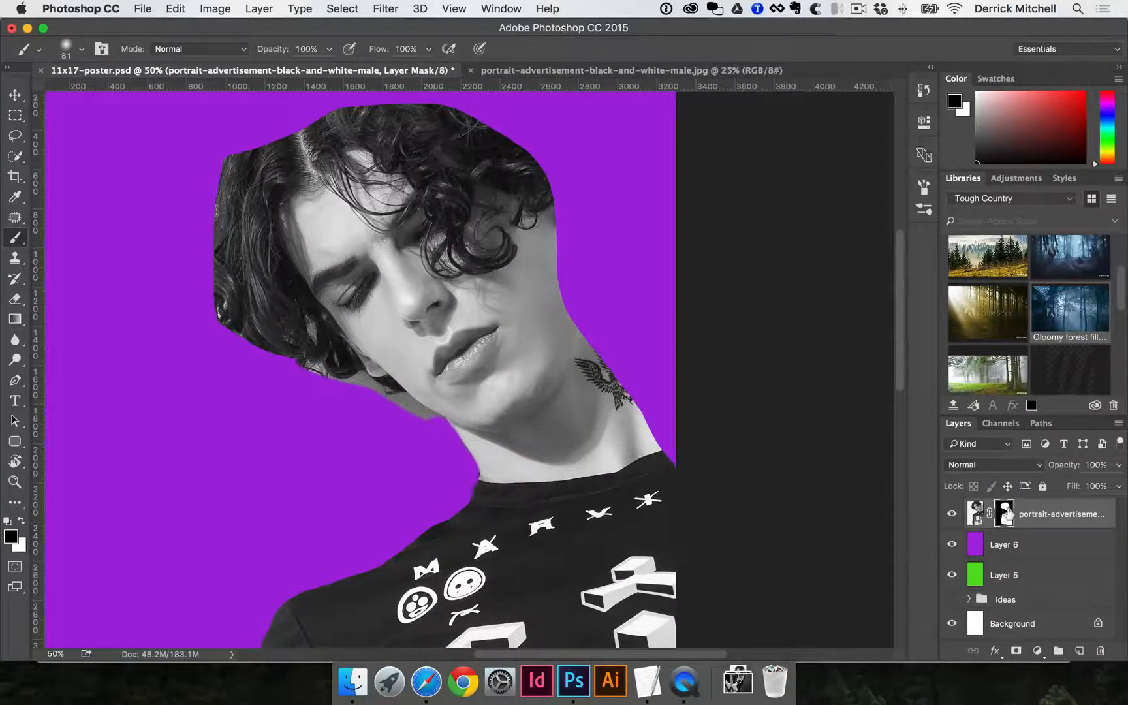
# Disable and re-enable the portrait's layer mask to compare, and delete the mask from the layer.
pyautogui.keyDown('shift'); pyautogui.click(1007, 518); pyautogui.keyUp('shift')
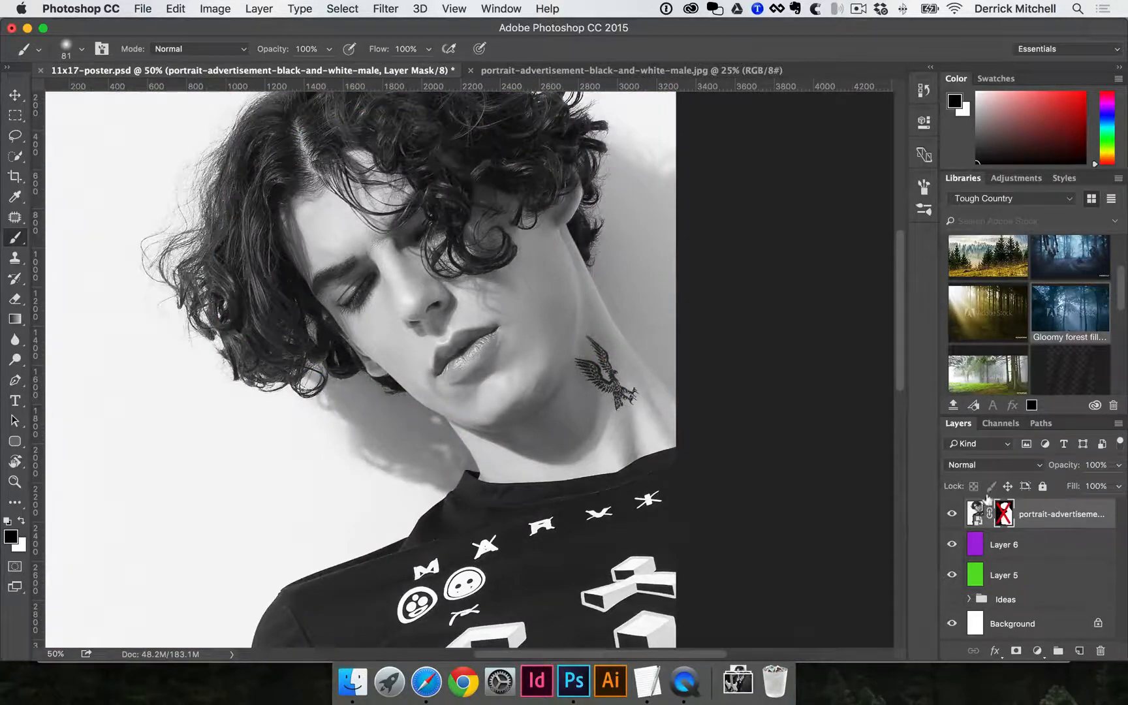
pyautogui.keyDown('shift'); pyautogui.click(1005, 517); pyautogui.keyUp('shift')
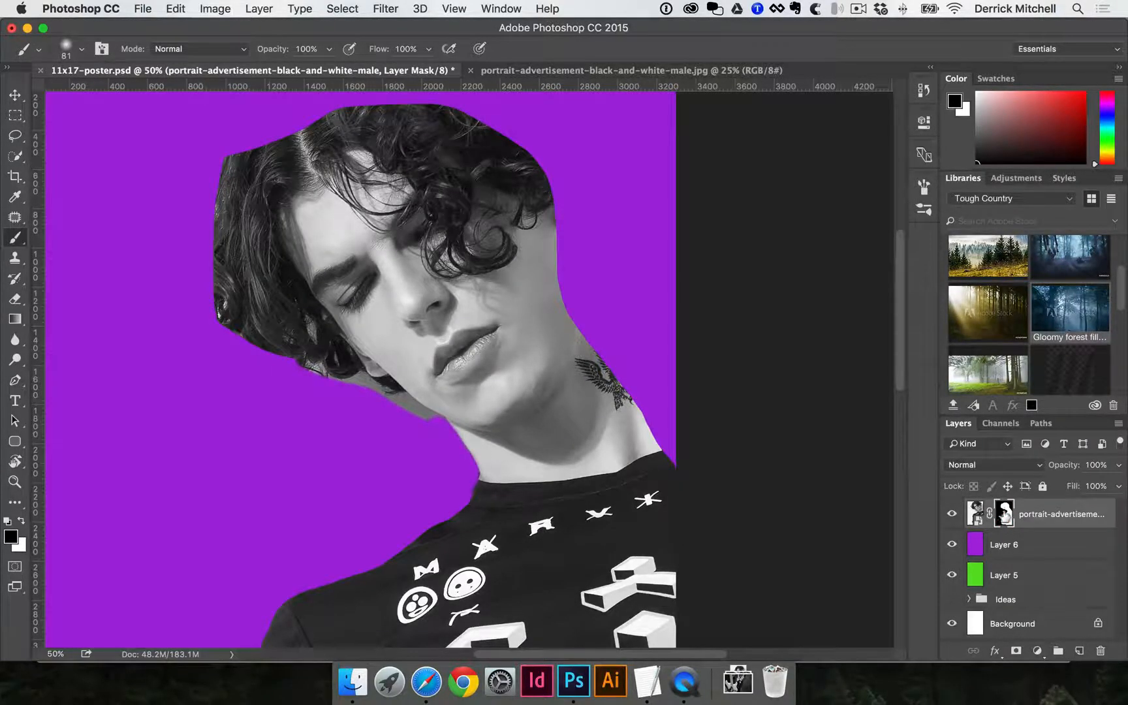
pyautogui.moveTo(1004, 516); pyautogui.dragTo(1099, 650)
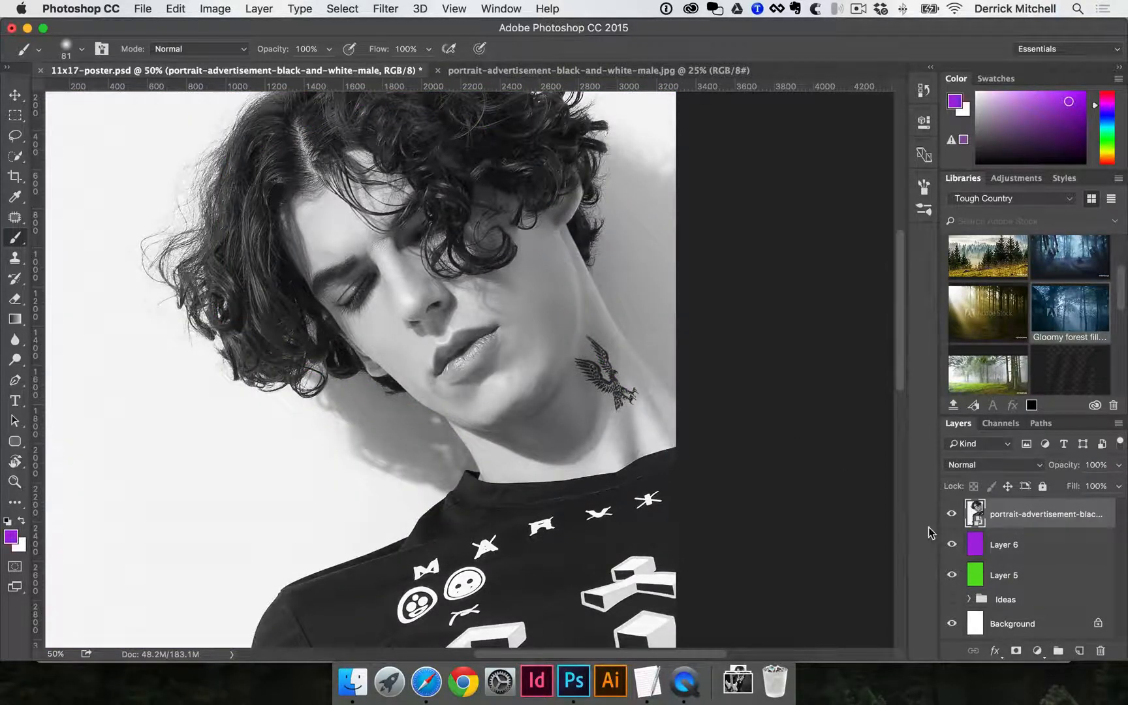
# Activate the Quick Selection tool and enlarge its brush to 175 px.
pyautogui.press('v')
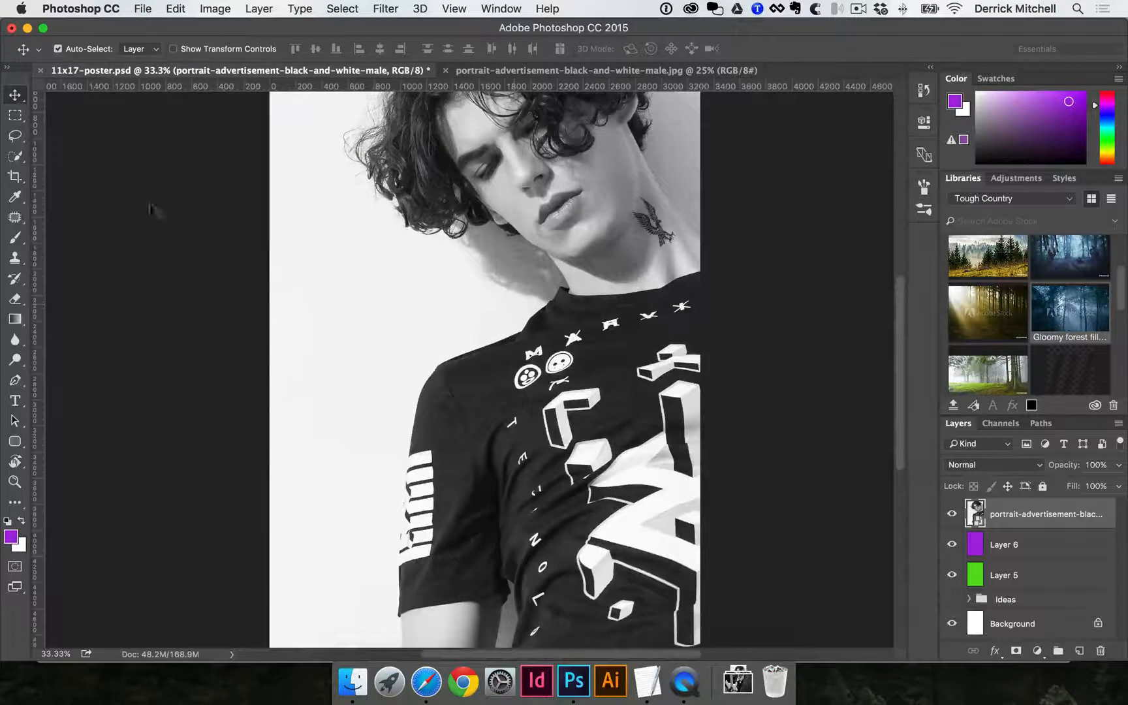
pyautogui.press('w')
pyautogui.click(20, 165)
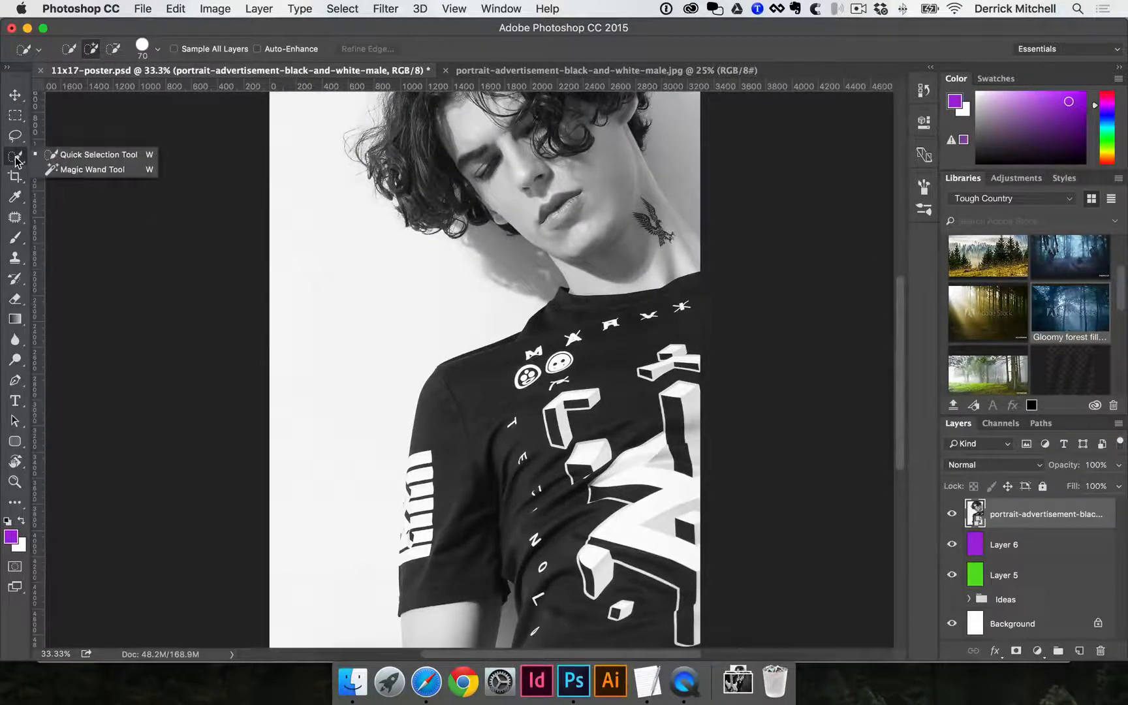
pyautogui.click(91, 169)
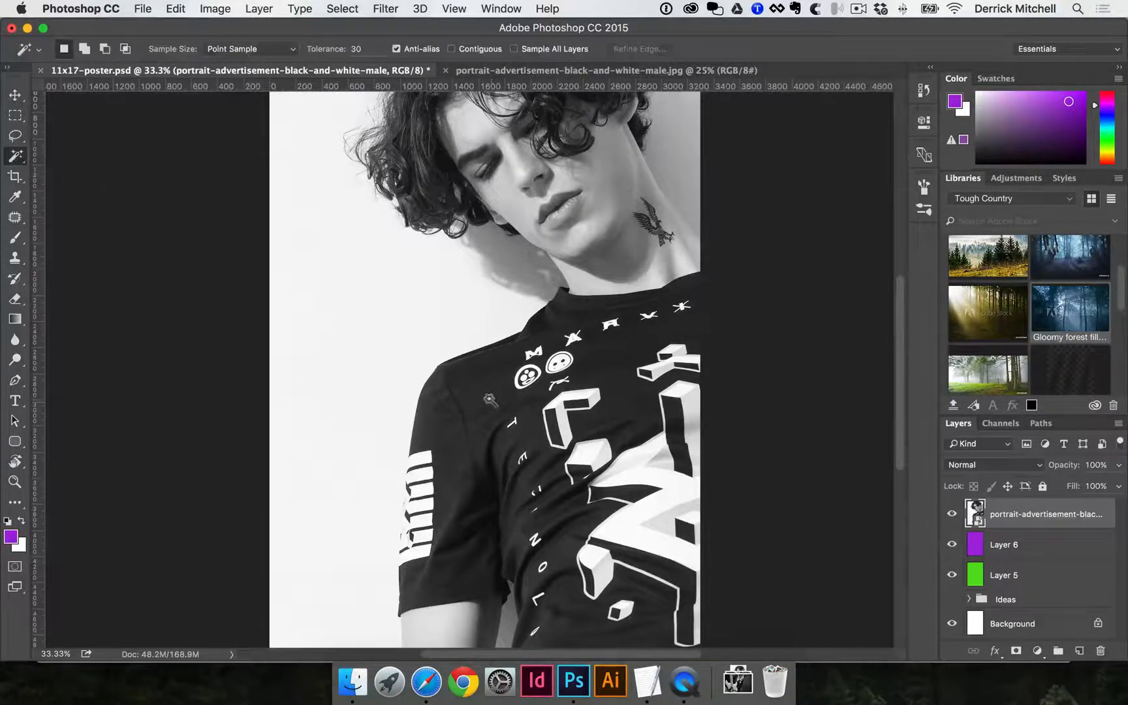
pyautogui.click(17, 157)
pyautogui.click(78, 154)
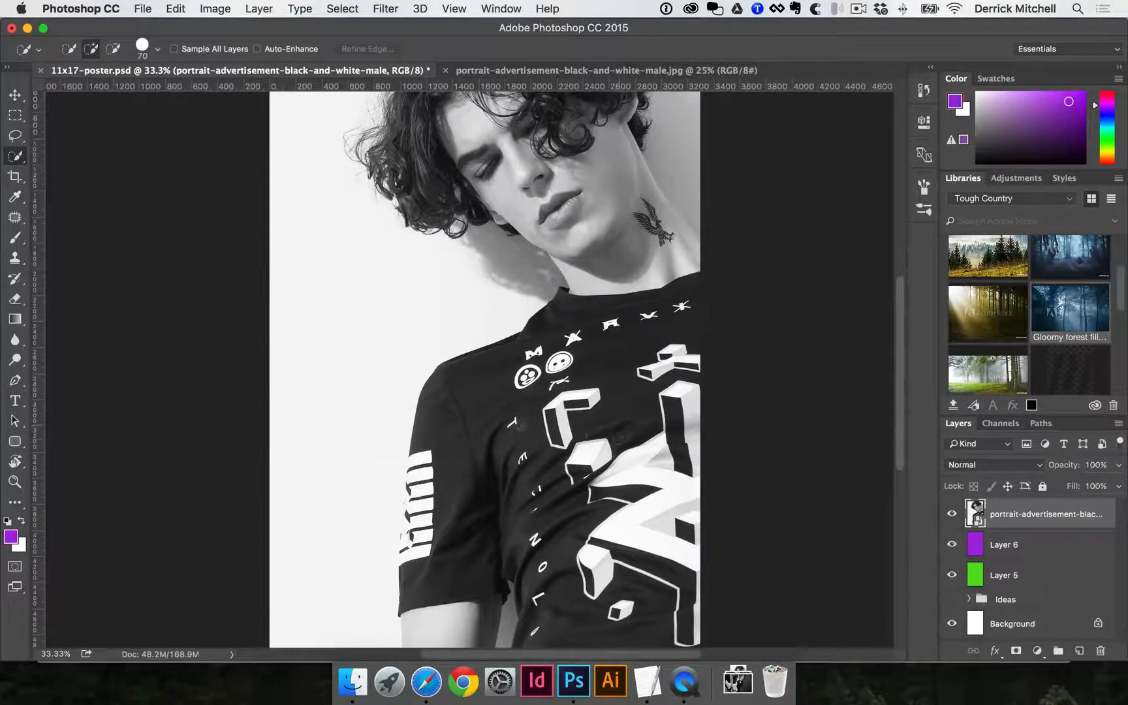
pyautogui.press(']')
pyautogui.press(']')
pyautogui.press(']')
# Select the man's bare arm, sleeve, shoulder and shirt front with the Quick Selection tool.
pyautogui.scroll(-5, 490, 427)
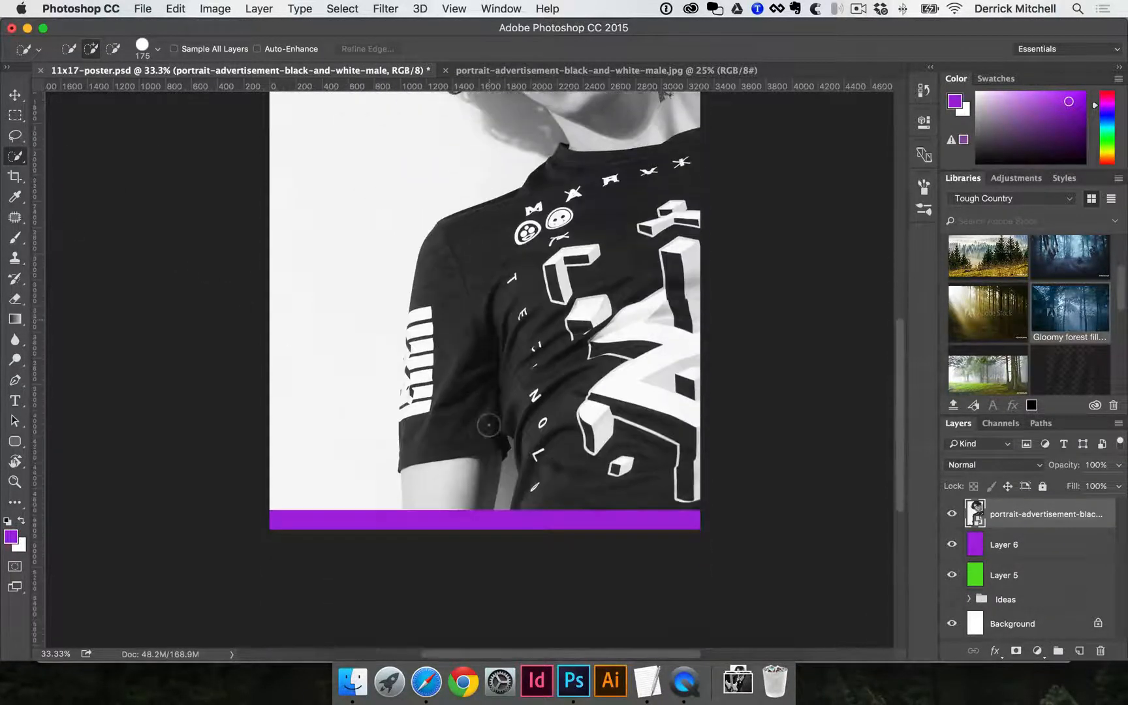
pyautogui.moveTo(427, 496); pyautogui.dragTo(423, 479)
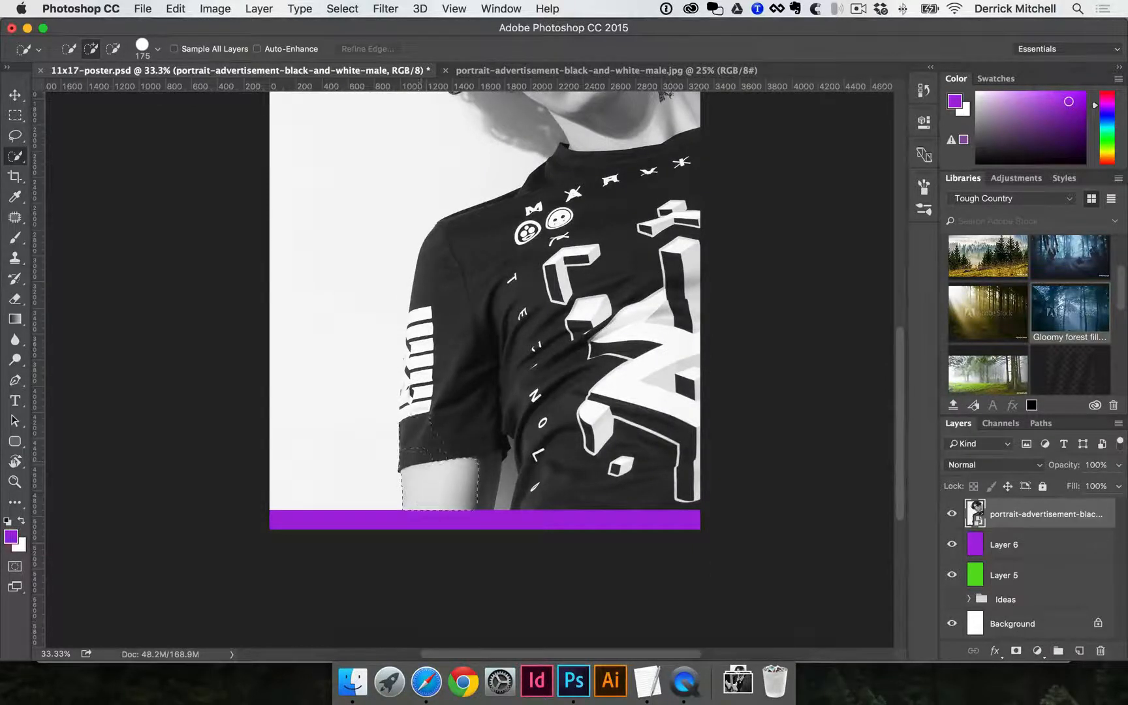
pyautogui.moveTo(422, 388)
pyautogui.mouseDown()
pyautogui.moveTo(411, 388)
pyautogui.moveTo(418, 315)
pyautogui.mouseUp()
pyautogui.moveTo(446, 266)
pyautogui.mouseDown()
pyautogui.moveTo(555, 190)
pyautogui.moveTo(623, 167)
pyautogui.mouseUp()
pyautogui.moveTo(554, 356)
pyautogui.mouseDown()
pyautogui.moveTo(542, 403)
pyautogui.moveTo(643, 417)
pyautogui.moveTo(666, 409)
pyautogui.mouseUp()
# Add the outer ends of the white sleeve stripes to the selection along the sleeve's edge.
pyautogui.keyDown('super'); pyautogui.click(388, 401); pyautogui.keyUp('super')
pyautogui.keyDown('super'); pyautogui.click(388, 401); pyautogui.keyUp('super')
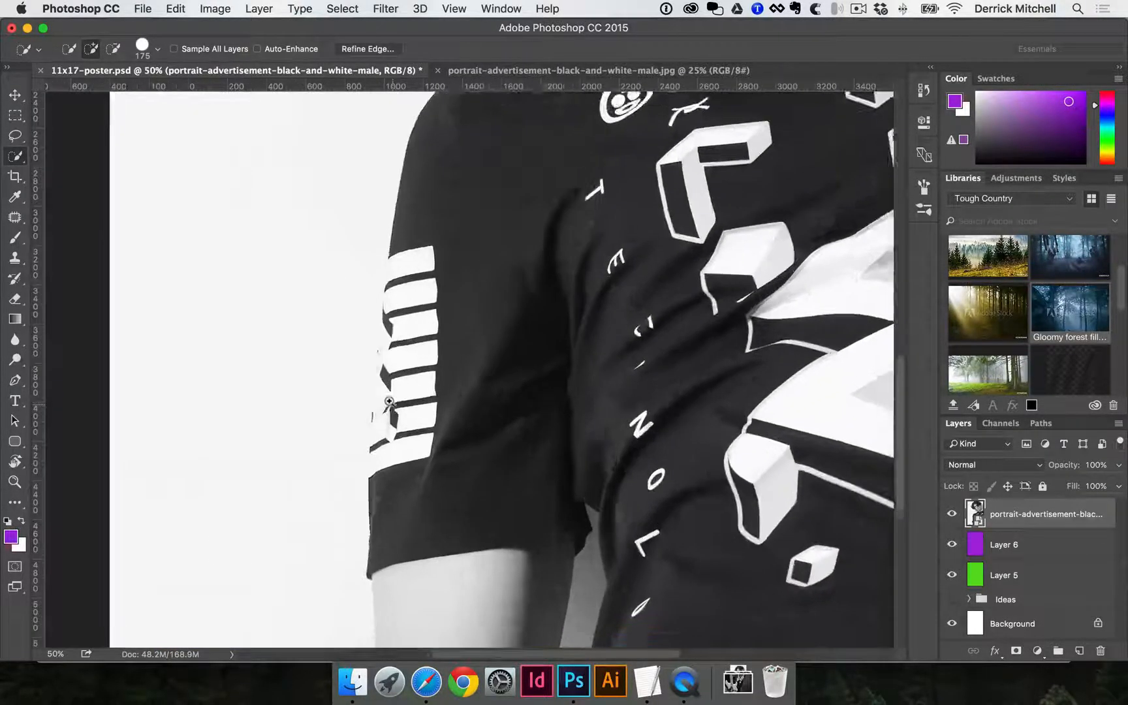
pyautogui.keyDown('super'); pyautogui.click(388, 402); pyautogui.keyUp('super')
pyautogui.keyDown('super'); pyautogui.click(388, 401); pyautogui.keyUp('super')
pyautogui.keyDown('super'); pyautogui.click(388, 401); pyautogui.keyUp('super')
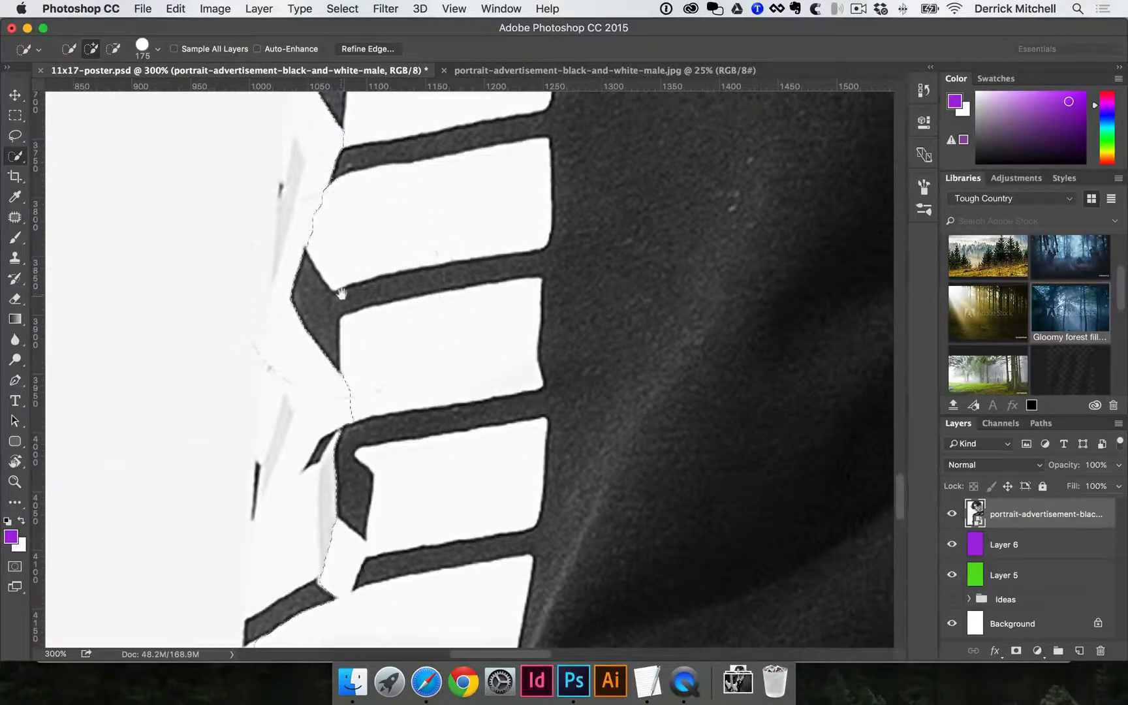
pyautogui.press('super+minus')
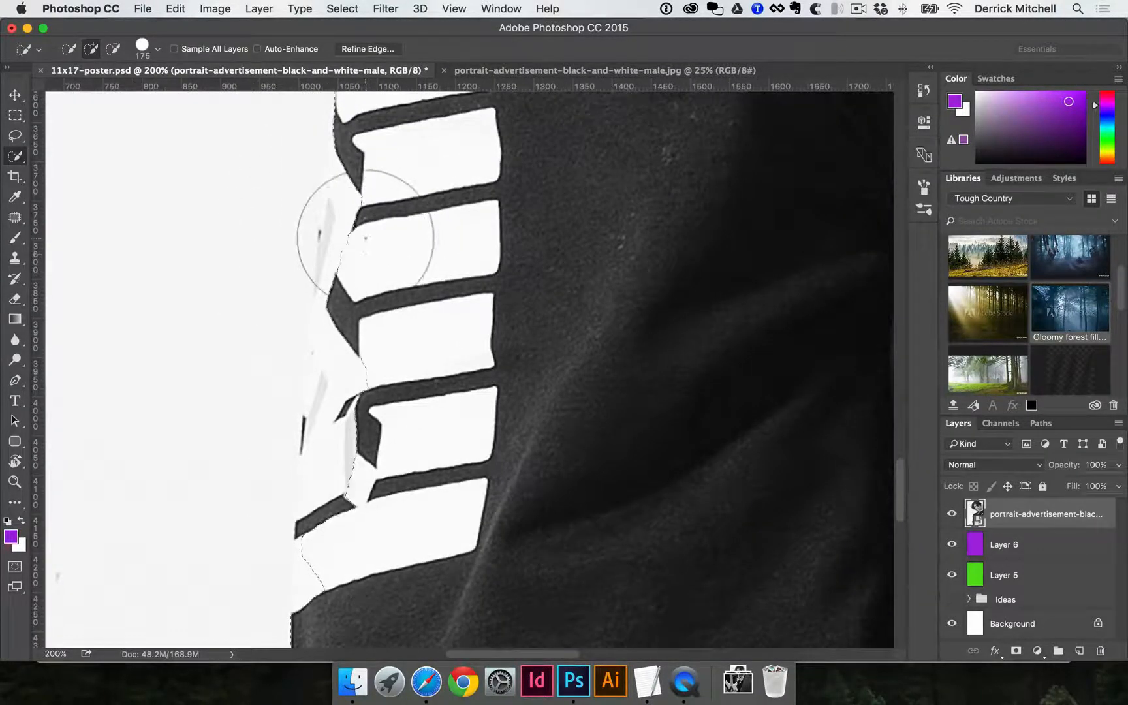
pyautogui.press('v')
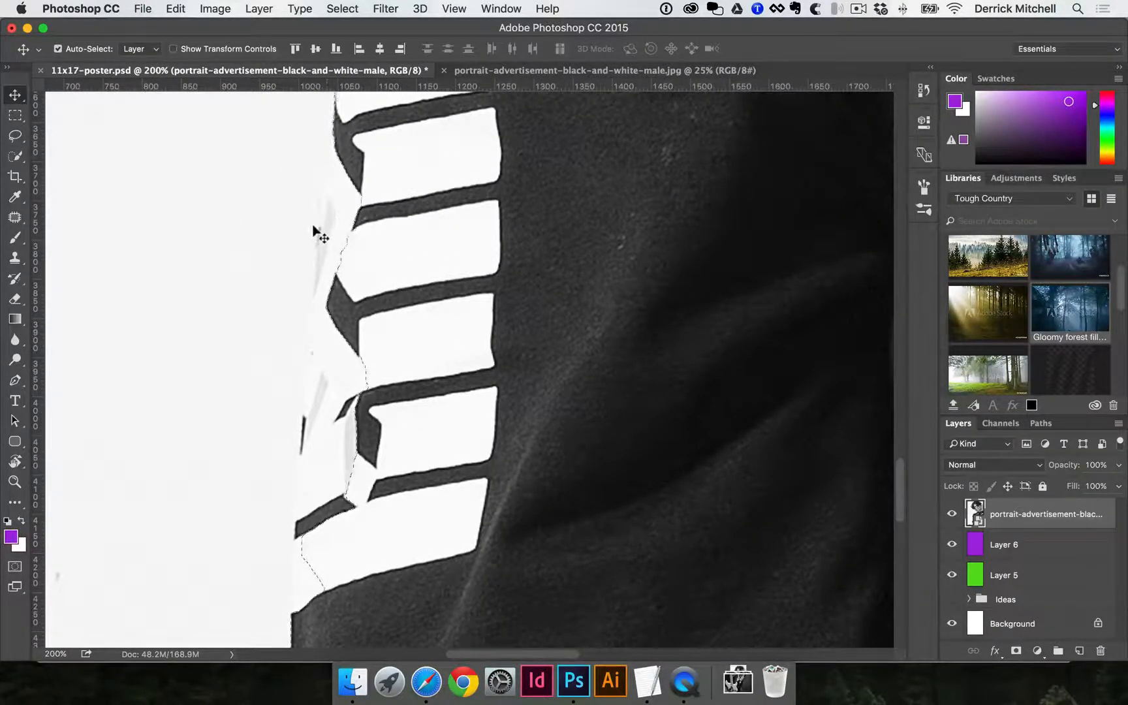
pyautogui.press('w')
pyautogui.moveTo(339, 199)
pyautogui.mouseDown()
pyautogui.moveTo(401, 188)
pyautogui.moveTo(376, 302)
pyautogui.moveTo(380, 382)
pyautogui.moveTo(393, 227)
pyautogui.moveTo(359, 560)
pyautogui.mouseUp()
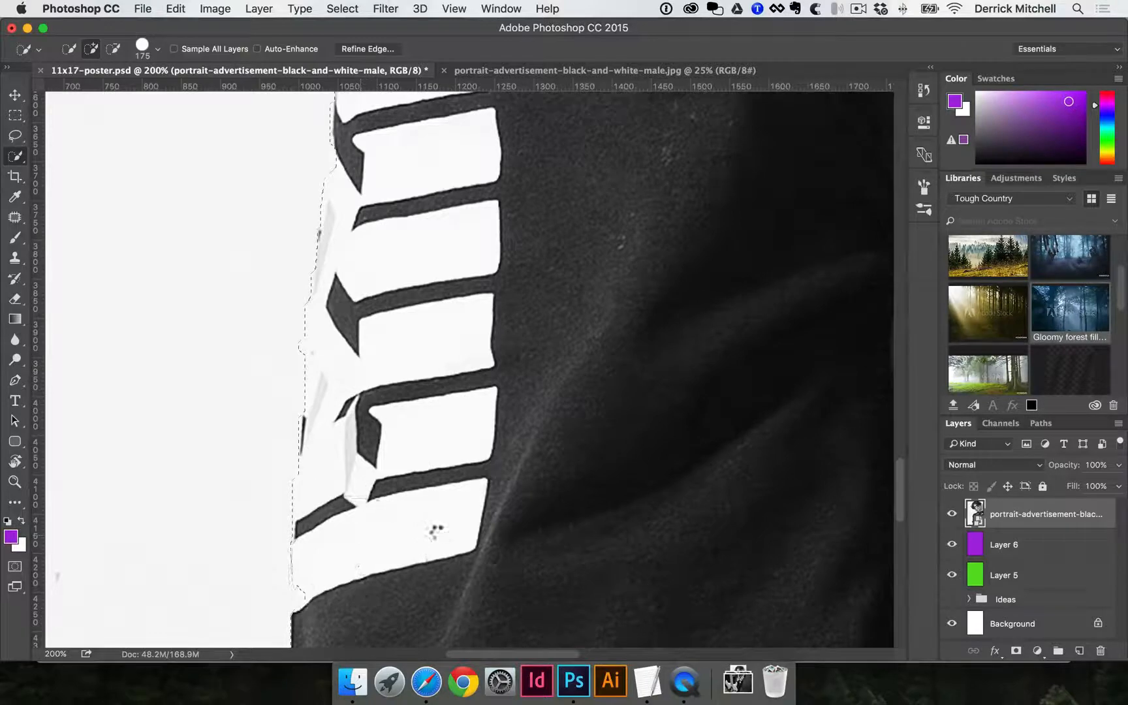
# Try to extend the selection into the lower corner of the lowest sleeve stripe, and undo it.
pyautogui.hscroll(-5, 390, 541)
pyautogui.scroll(-5, 386, 506)
pyautogui.keyDown('super'); pyautogui.click(386, 506); pyautogui.keyUp('super')
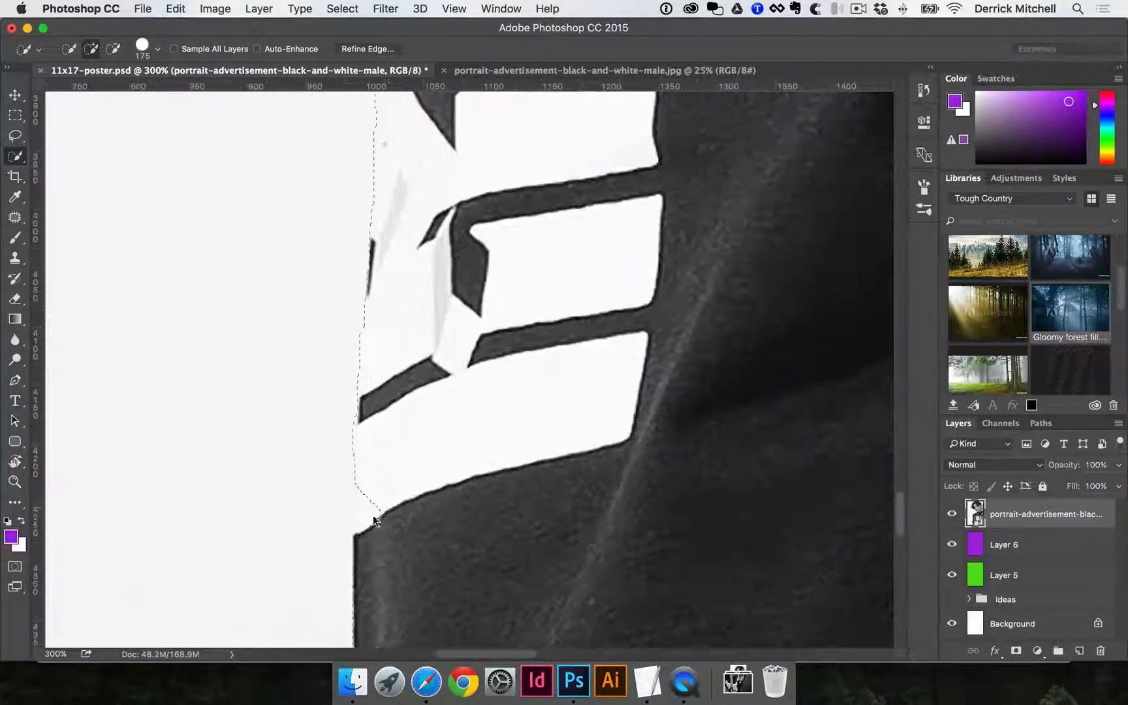
pyautogui.click(386, 509)
pyautogui.press('super+z')
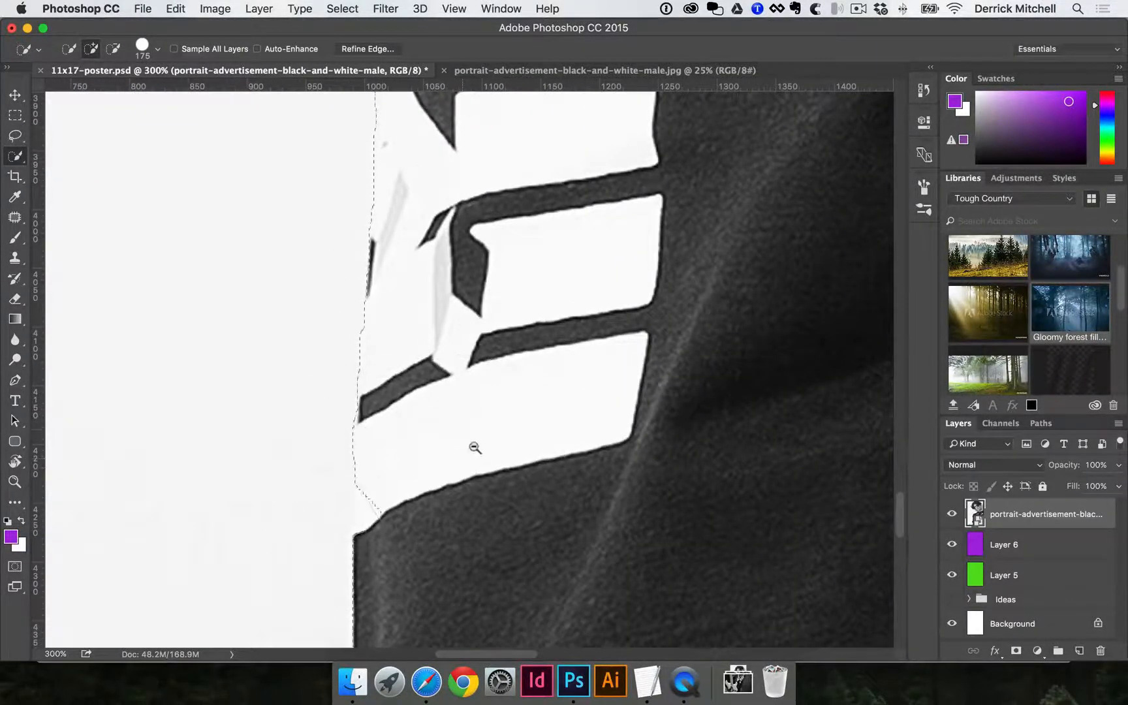
# Add the man's neck, face and all of his curly hair to the selection.
pyautogui.keyDown('alt'); pyautogui.keyDown('super'); pyautogui.click(485, 423); pyautogui.keyUp('super'); pyautogui.keyUp('alt')
pyautogui.keyDown('alt'); pyautogui.keyDown('super'); pyautogui.click(491, 422); pyautogui.keyUp('super'); pyautogui.keyUp('alt')
pyautogui.keyDown('alt'); pyautogui.keyDown('super'); pyautogui.click(492, 422); pyautogui.keyUp('super'); pyautogui.keyUp('alt')
pyautogui.keyDown('alt'); pyautogui.keyDown('super'); pyautogui.click(562, 370); pyautogui.keyUp('super'); pyautogui.keyUp('alt')
pyautogui.moveTo(560, 437); pyautogui.dragTo(509, 579)
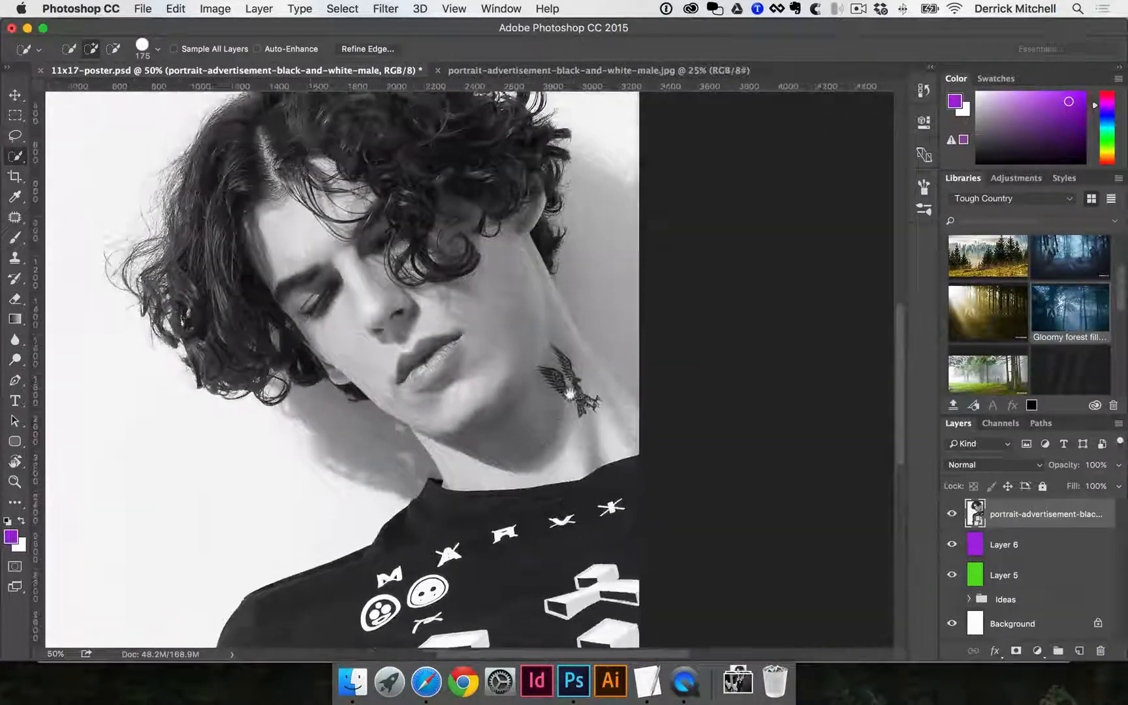
pyautogui.moveTo(534, 515)
pyautogui.mouseDown()
pyautogui.moveTo(523, 467)
pyautogui.moveTo(475, 398)
pyautogui.mouseUp()
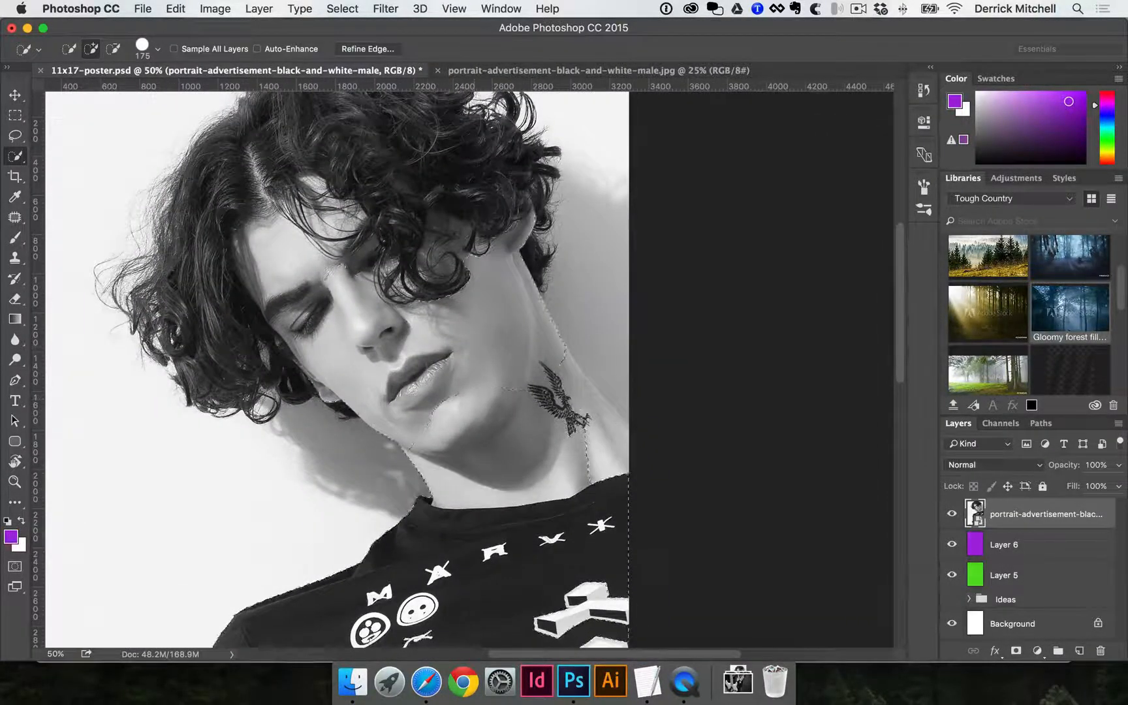
pyautogui.moveTo(357, 281); pyautogui.dragTo(450, 212)
pyautogui.moveTo(487, 269); pyautogui.dragTo(539, 357)
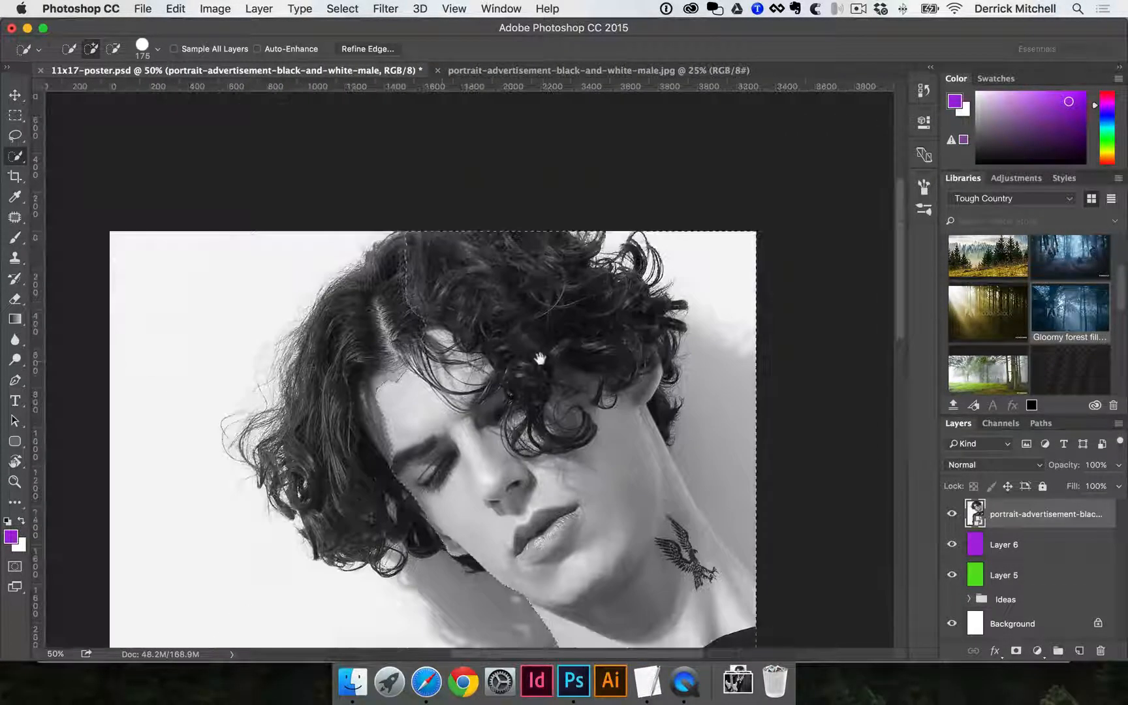
pyautogui.moveTo(386, 297); pyautogui.dragTo(335, 349)
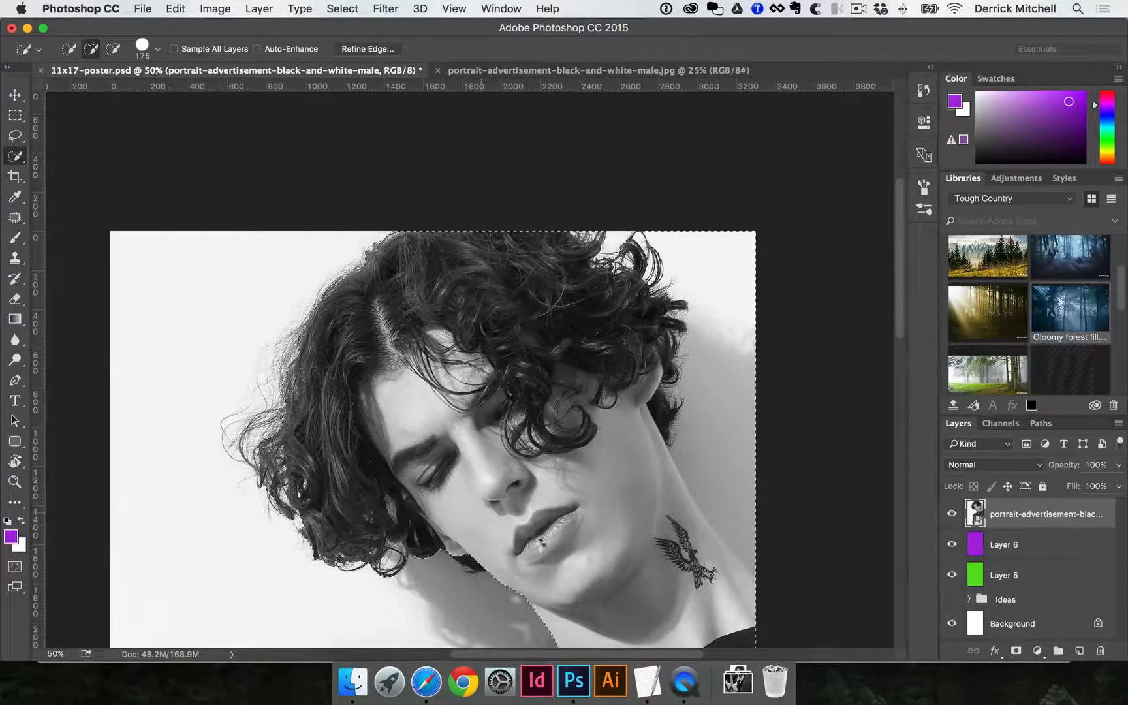
pyautogui.moveTo(542, 330); pyautogui.dragTo(504, 380)
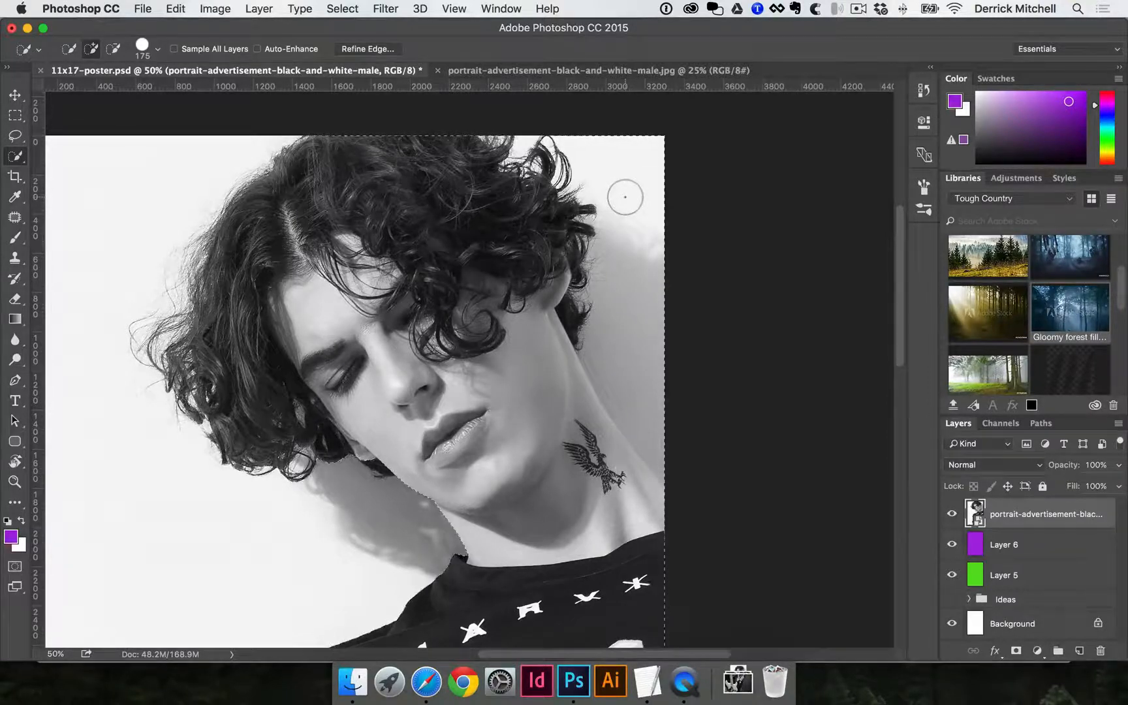
# Subtract the background wall beside the hair and tattooed side of the neck from the selection.
pyautogui.press('alt')
pyautogui.keyDown('alt'); pyautogui.click(625, 197); pyautogui.keyUp('alt')
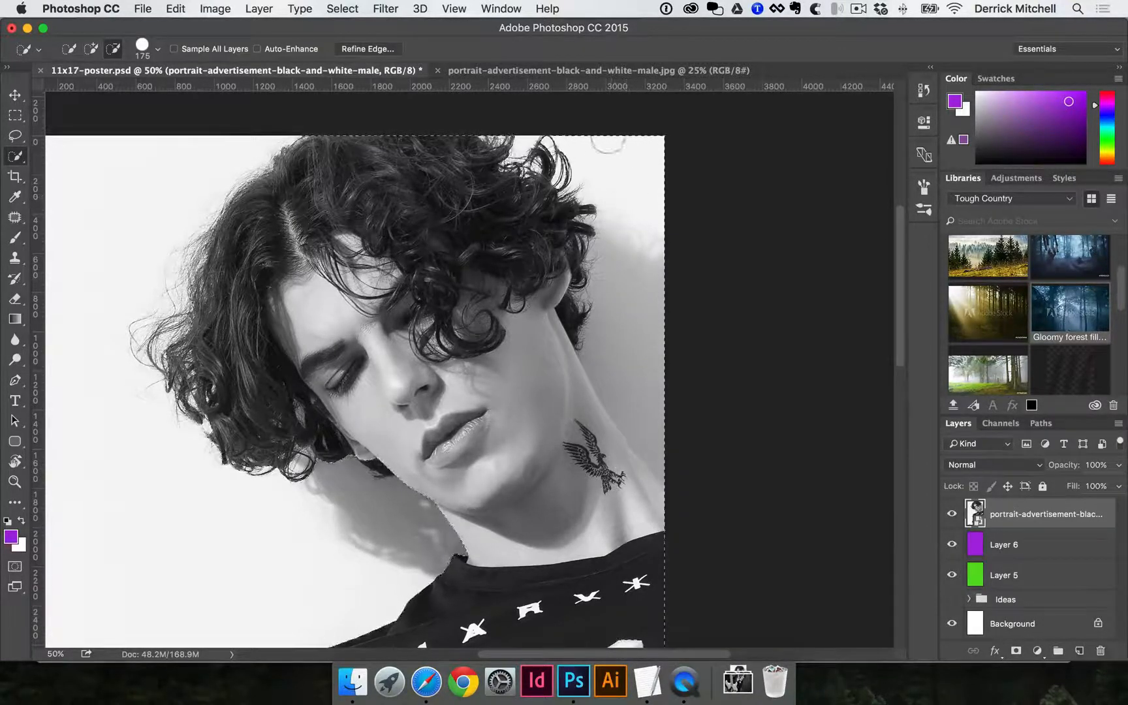
pyautogui.moveTo(631, 191); pyautogui.dragTo(630, 298)
pyautogui.moveTo(628, 401); pyautogui.dragTo(677, 453)
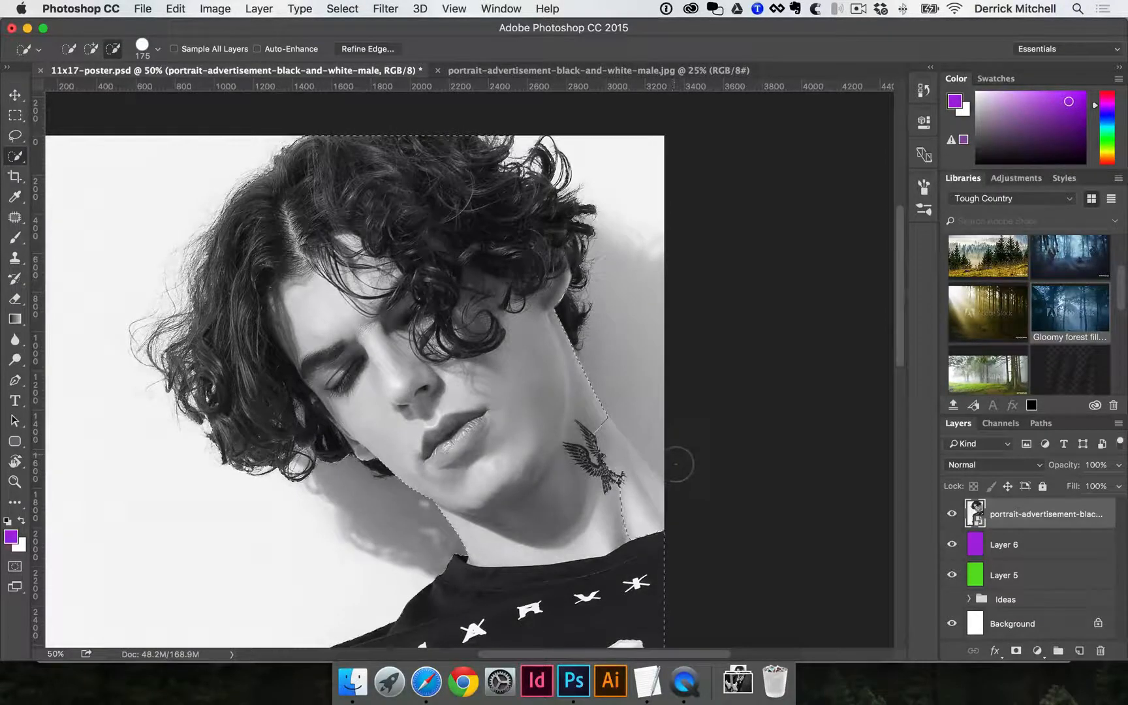
# Examine the selection edge around the bird tattoo and neck up close, and return to the Quick Selection tool.
pyautogui.keyDown('super'); pyautogui.click(620, 486); pyautogui.keyUp('super')
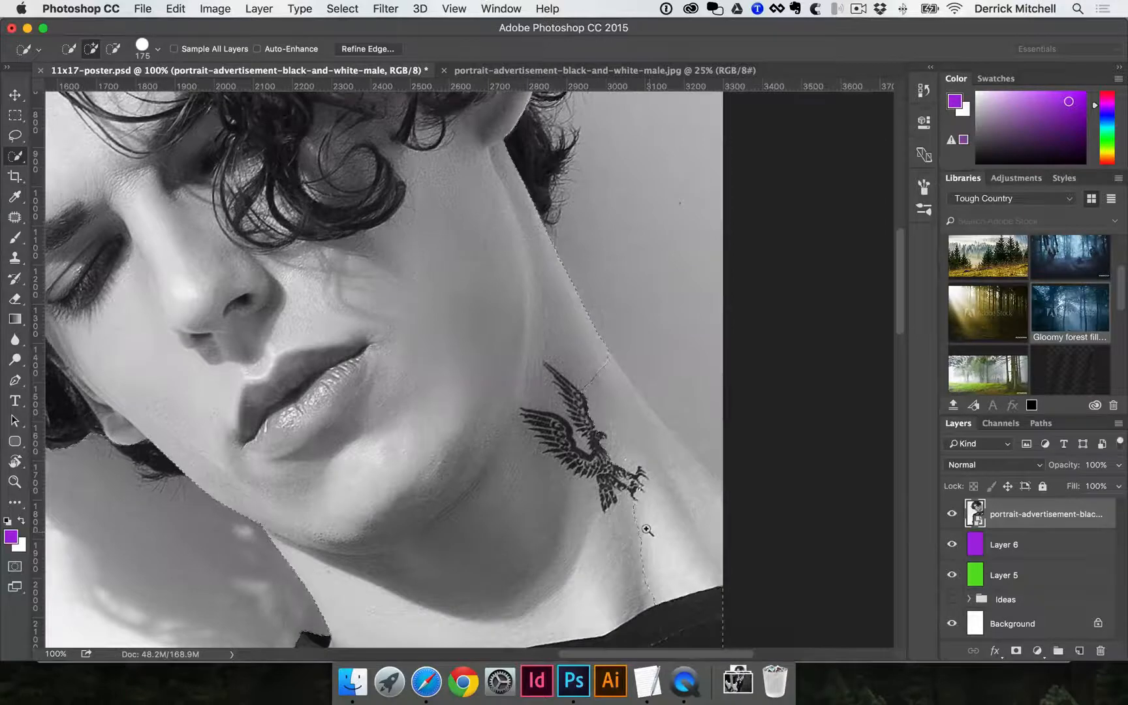
pyautogui.click(15, 482)
pyautogui.click(619, 491)
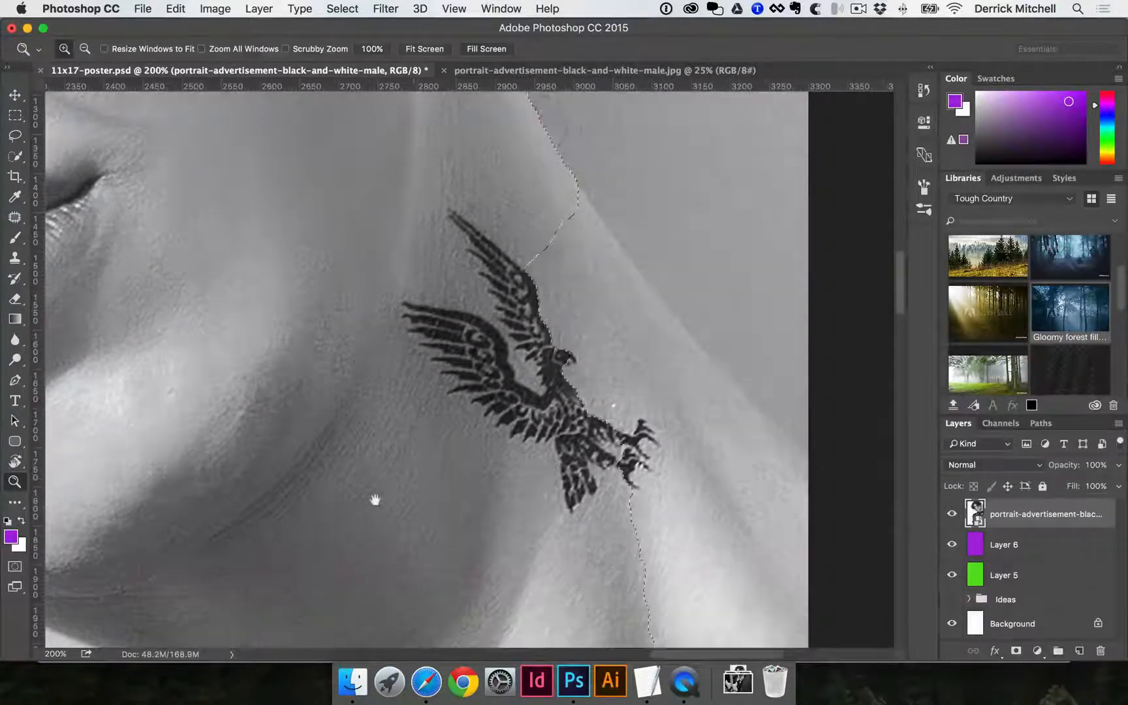
pyautogui.moveTo(374, 501); pyautogui.dragTo(400, 459)
pyautogui.click(21, 469)
pyautogui.moveTo(22, 469); pyautogui.dragTo(65, 461)
pyautogui.moveTo(630, 452)
pyautogui.mouseDown()
pyautogui.moveTo(595, 488)
pyautogui.moveTo(614, 435)
pyautogui.mouseUp()
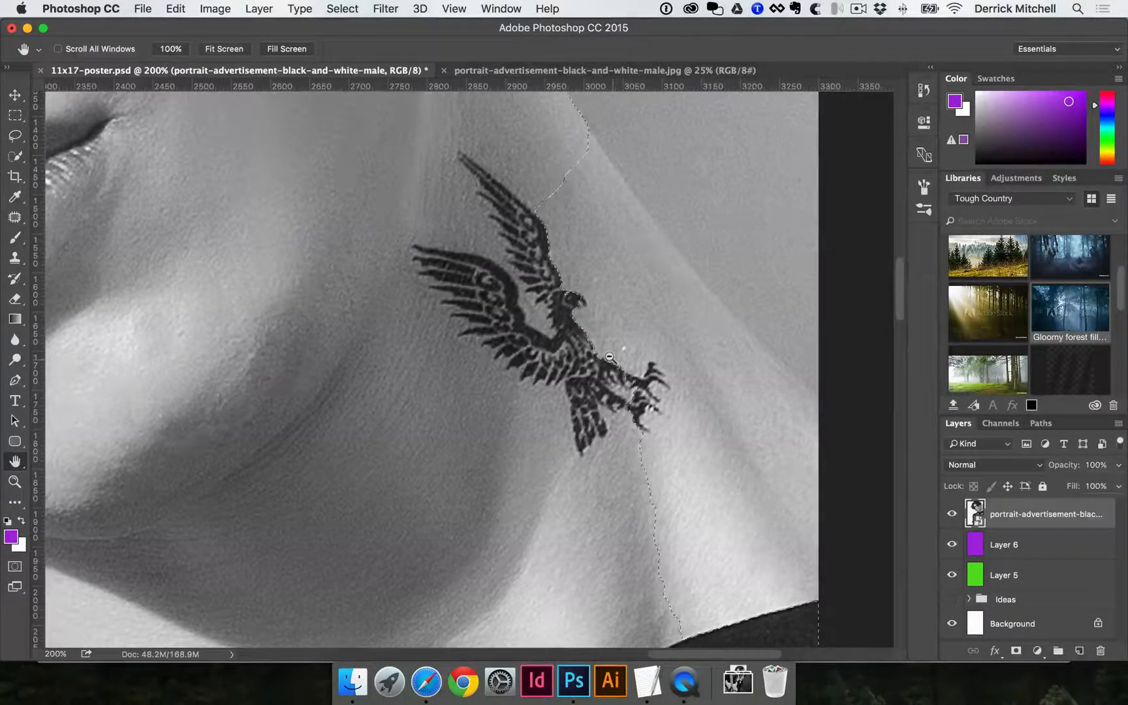
pyautogui.press('alt+super+space')
pyautogui.click(206, 250)
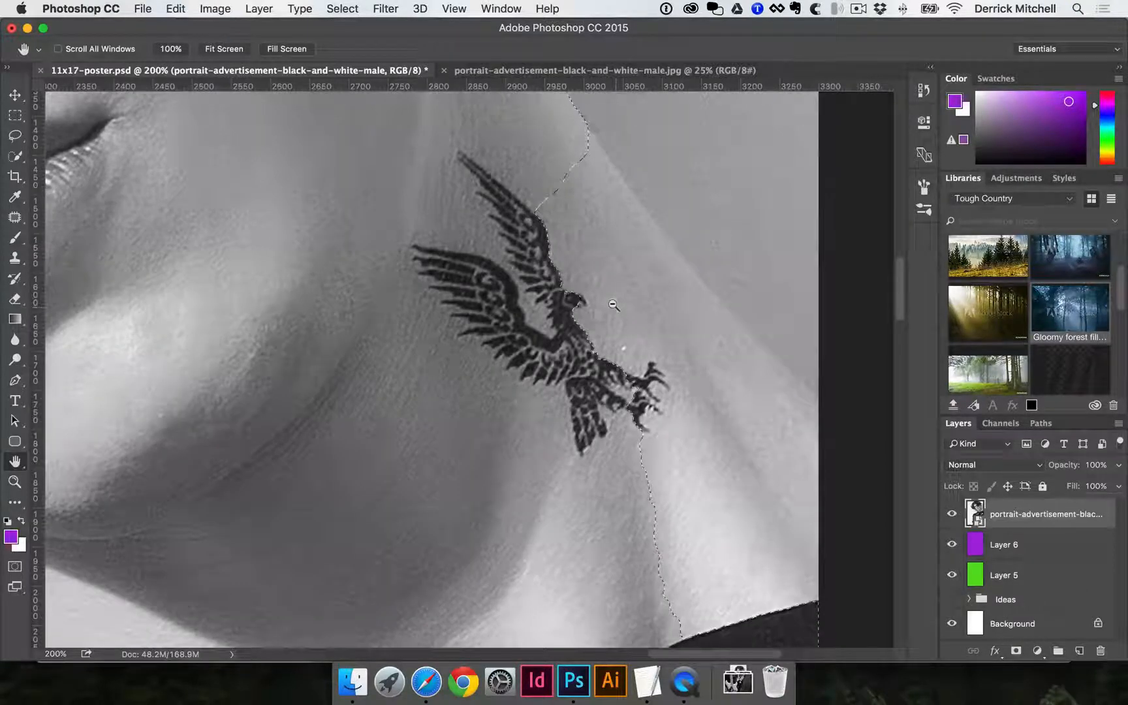
pyautogui.press('super+minus')
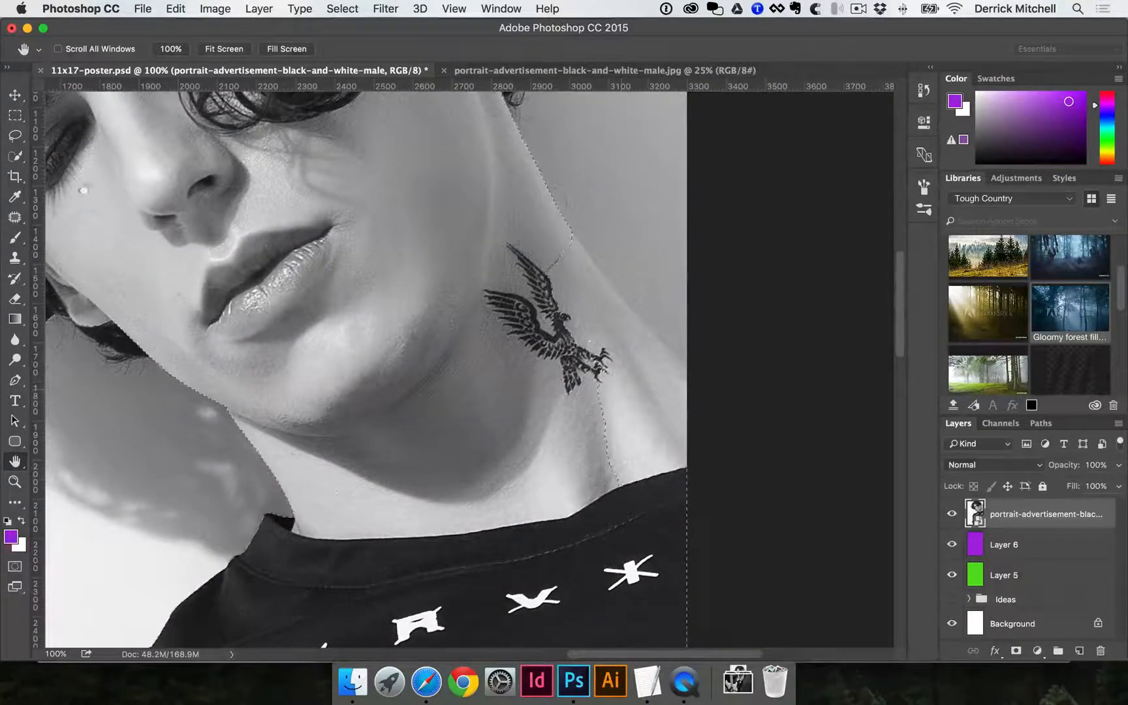
pyautogui.moveTo(16, 159); pyautogui.dragTo(70, 160)
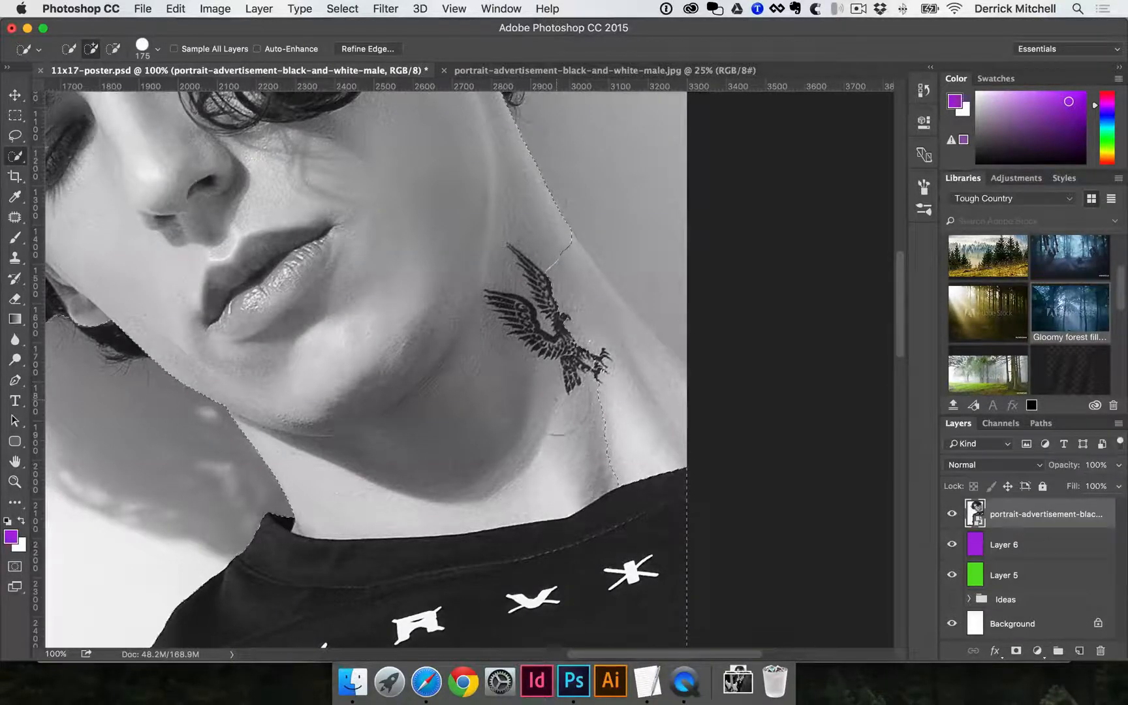
# Add the unselected strip of neck and shoulder beside the bird tattoo to the figure selection.
pyautogui.press('alt')
pyautogui.click(590, 341)
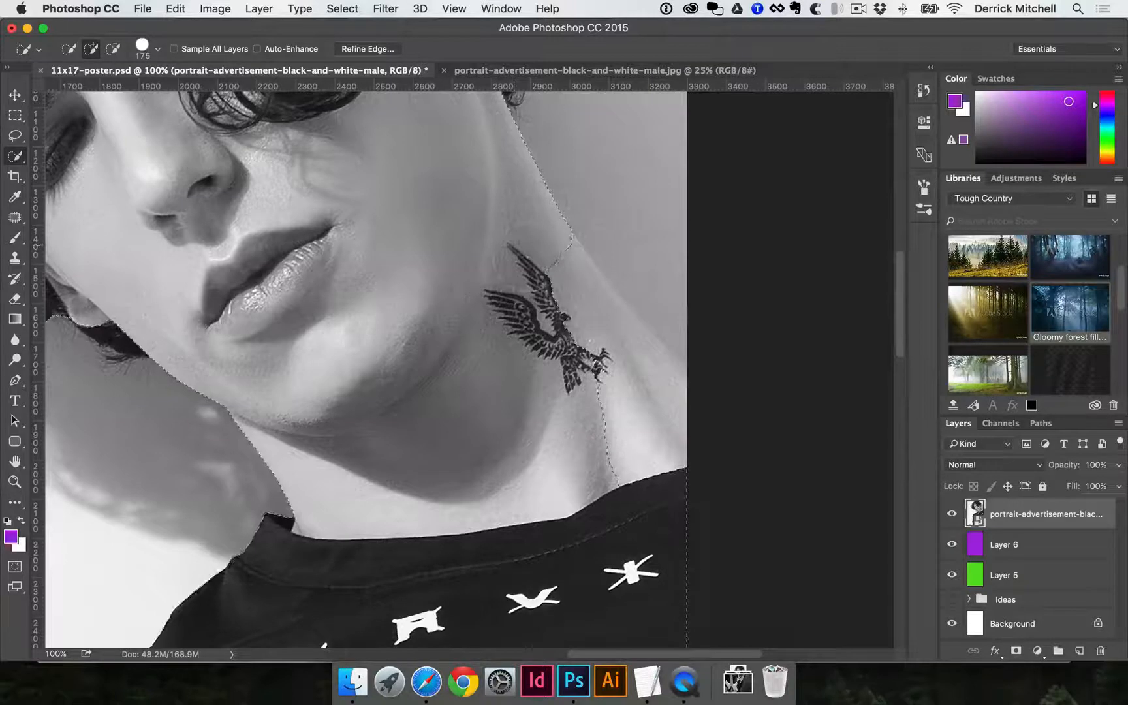
pyautogui.hscroll(-5, 433, 359)
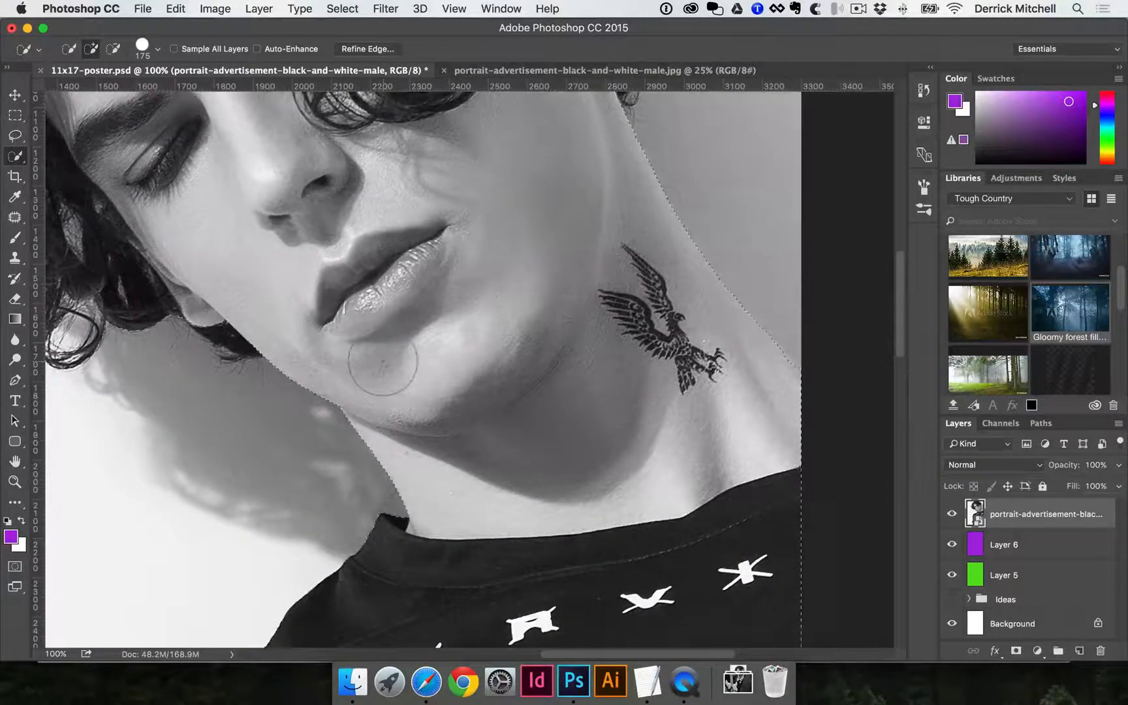
pyautogui.keyDown('alt'); pyautogui.click(436, 357); pyautogui.keyUp('alt')
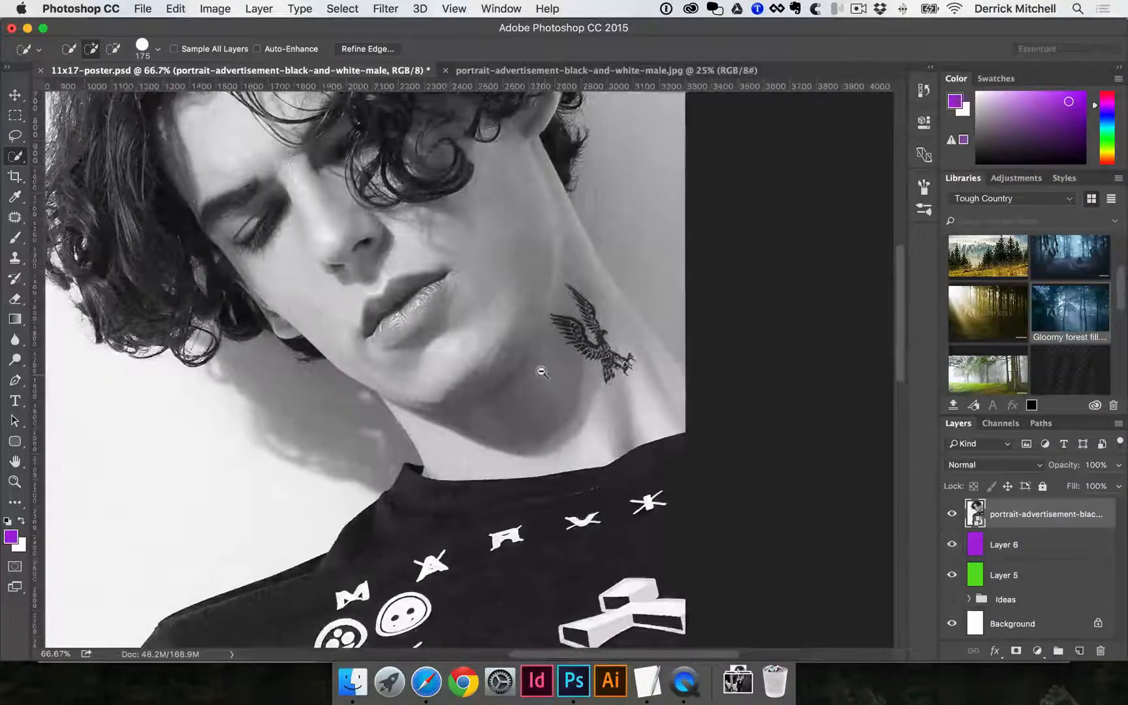
pyautogui.keyDown('alt'); pyautogui.click(538, 370); pyautogui.keyUp('alt')
pyautogui.keyDown('alt'); pyautogui.click(539, 371); pyautogui.keyUp('alt')
pyautogui.moveTo(397, 382); pyautogui.dragTo(464, 343)
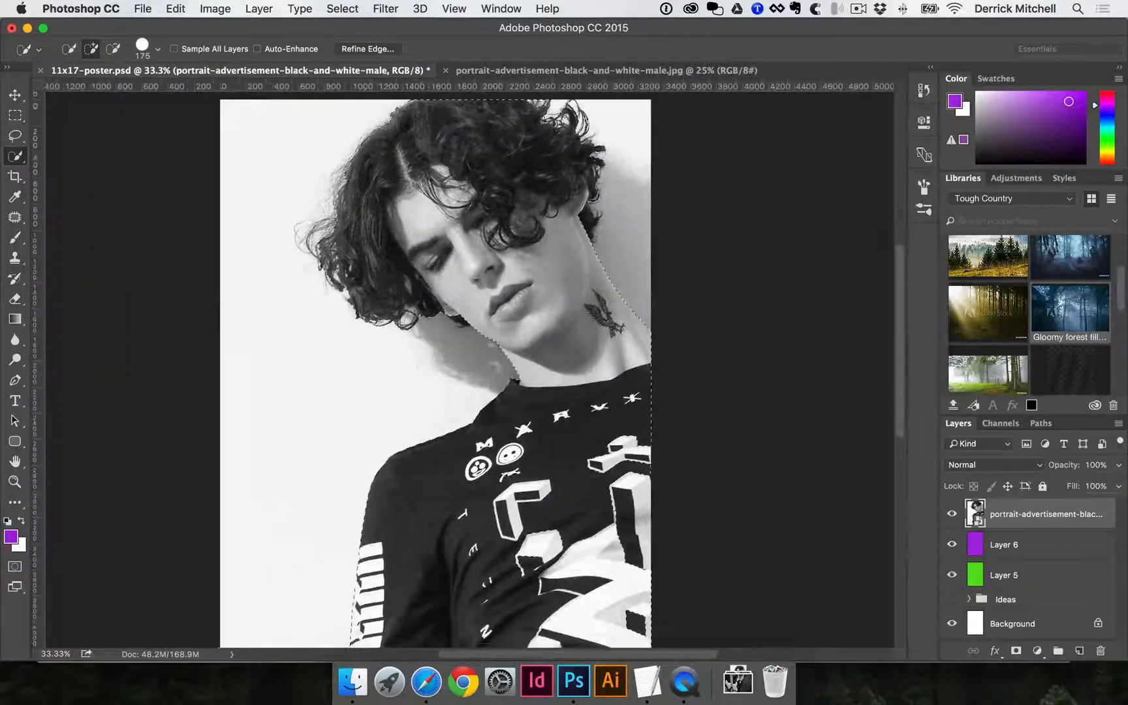
# Mask the portrait layer with the figure selection to inspect the cutout against the purple layer, and delete the layer mask.
pyautogui.click(1016, 651)
pyautogui.scroll(3, 655, 450)
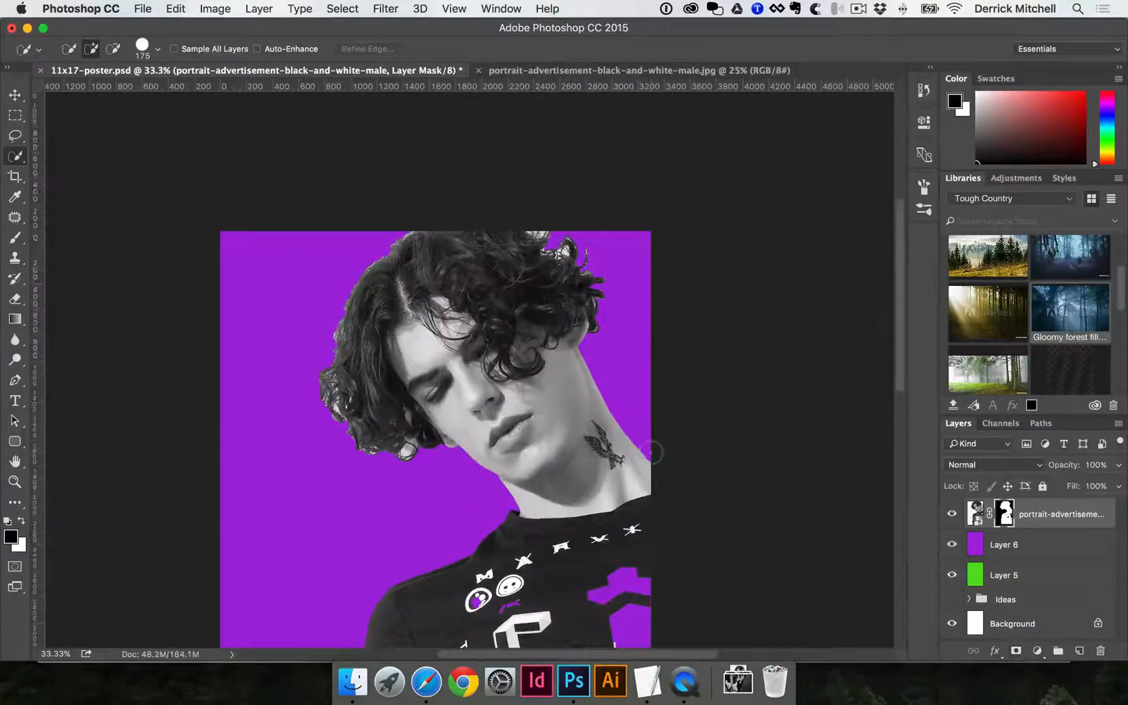
pyautogui.scroll(-6, 587, 467)
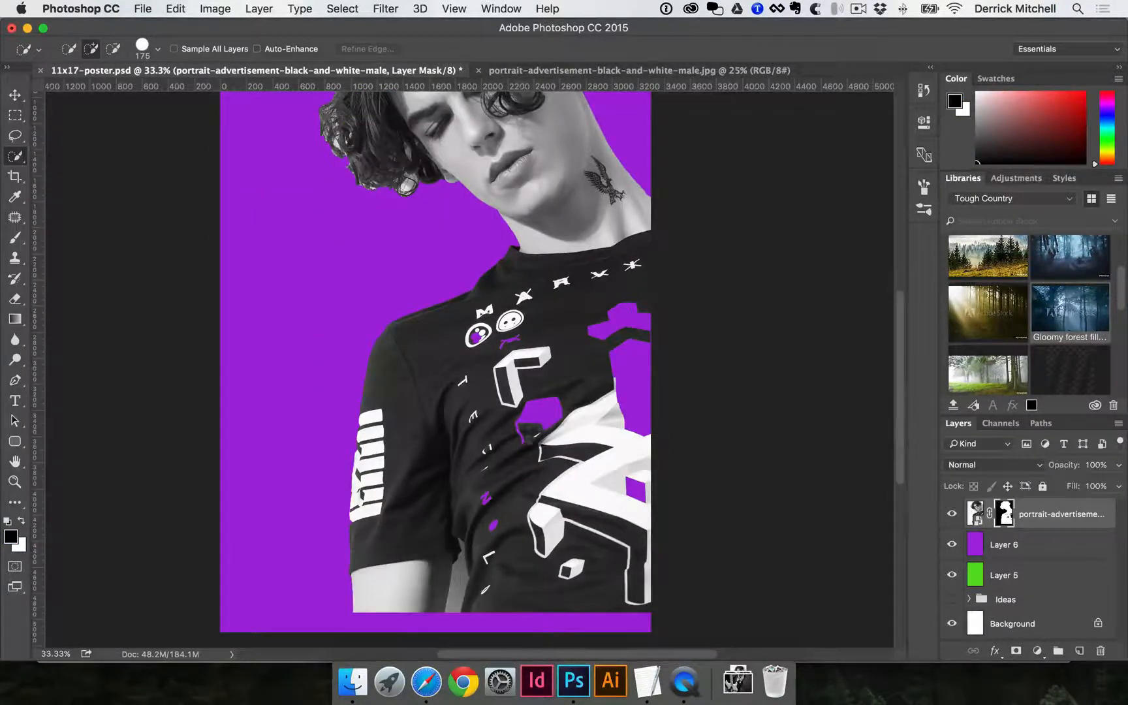
pyautogui.keyDown('super'); pyautogui.click(486, 434); pyautogui.keyUp('super')
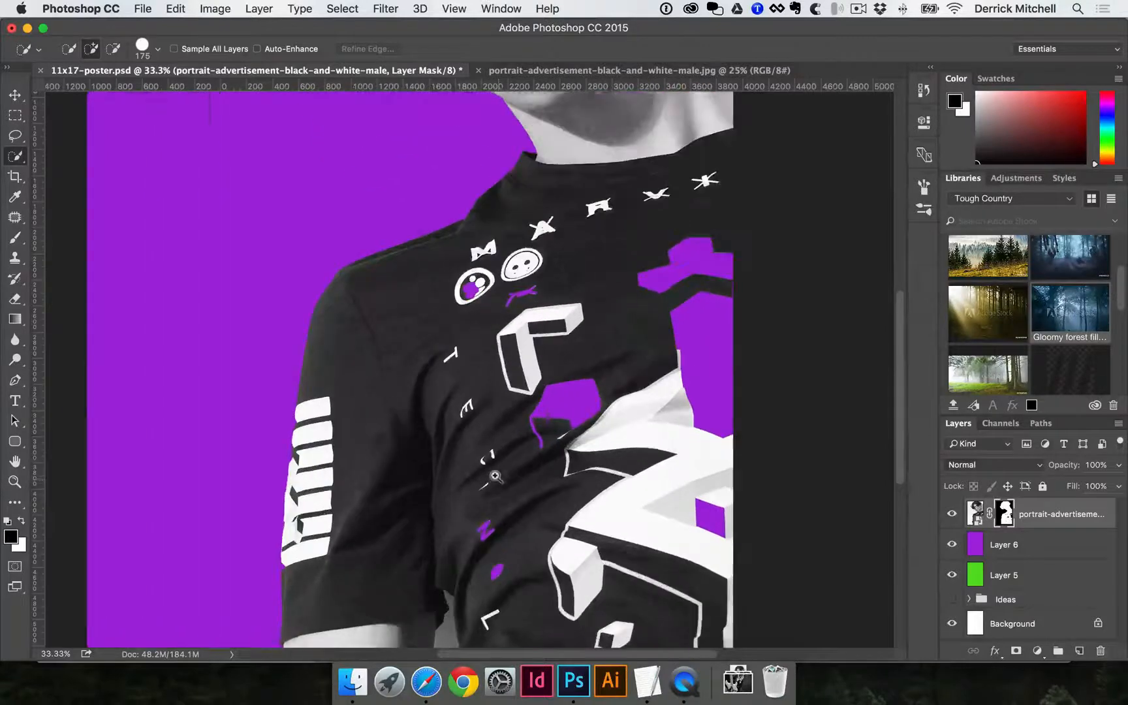
pyautogui.keyDown('alt'); pyautogui.keyDown('super'); pyautogui.click(629, 459); pyautogui.keyUp('super'); pyautogui.keyUp('alt')
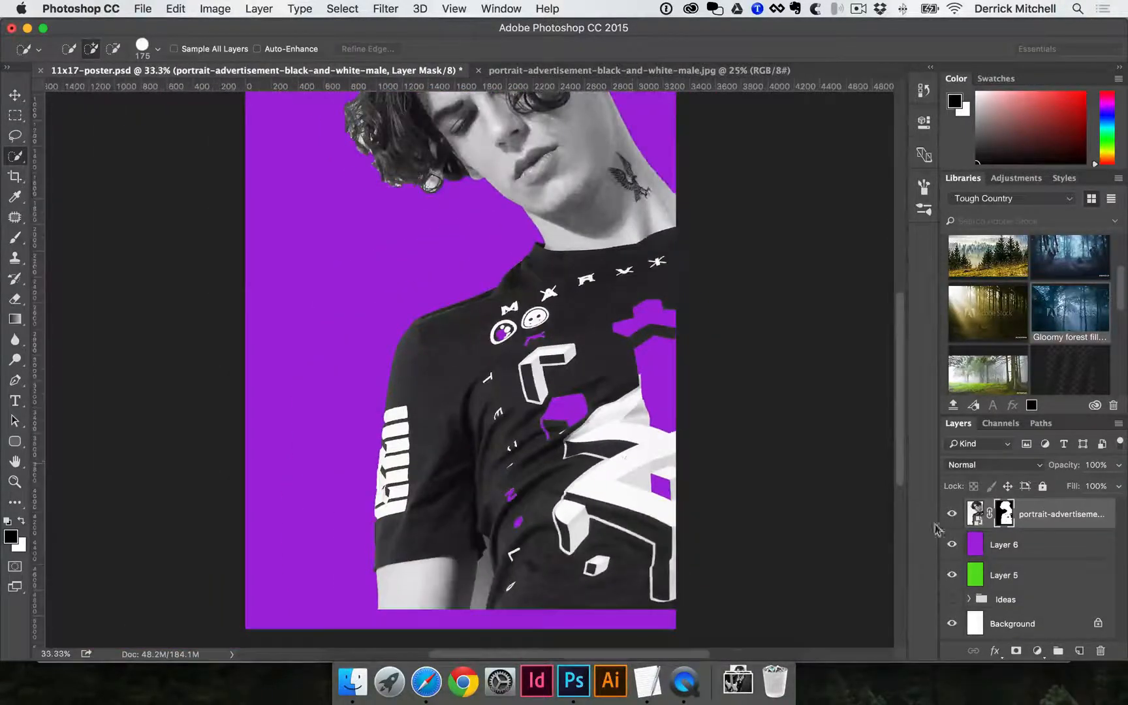
pyautogui.keyDown('alt'); pyautogui.keyDown('super'); pyautogui.click(501, 449); pyautogui.keyUp('super'); pyautogui.keyUp('alt')
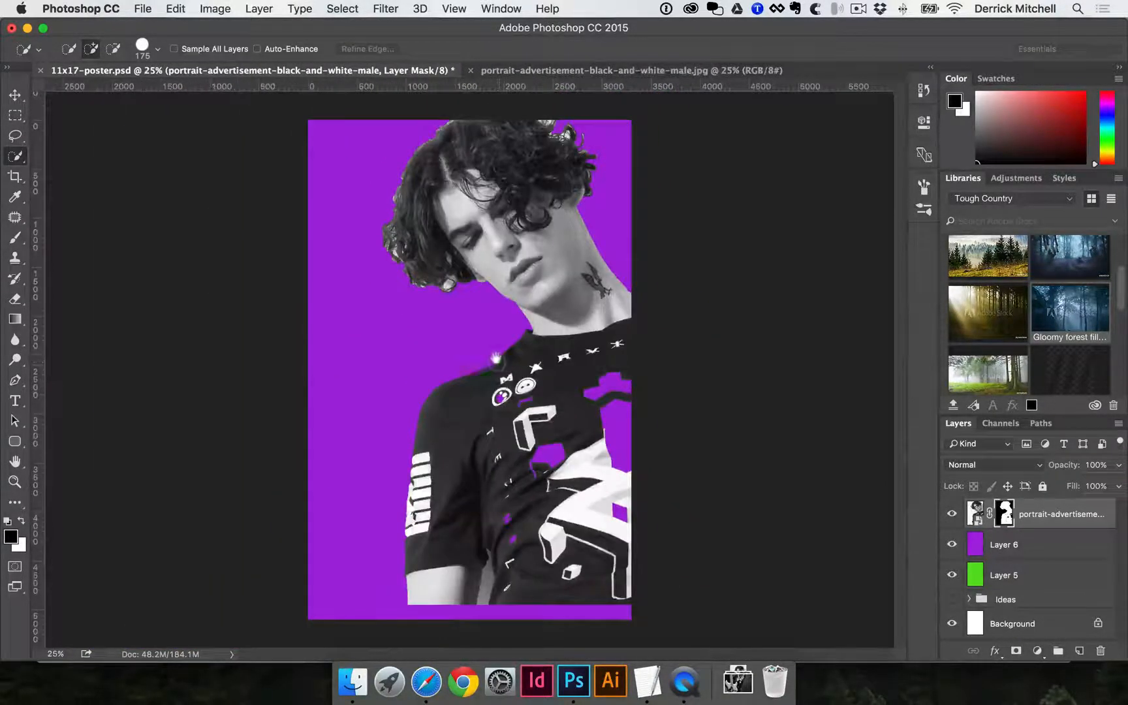
pyautogui.press('v')
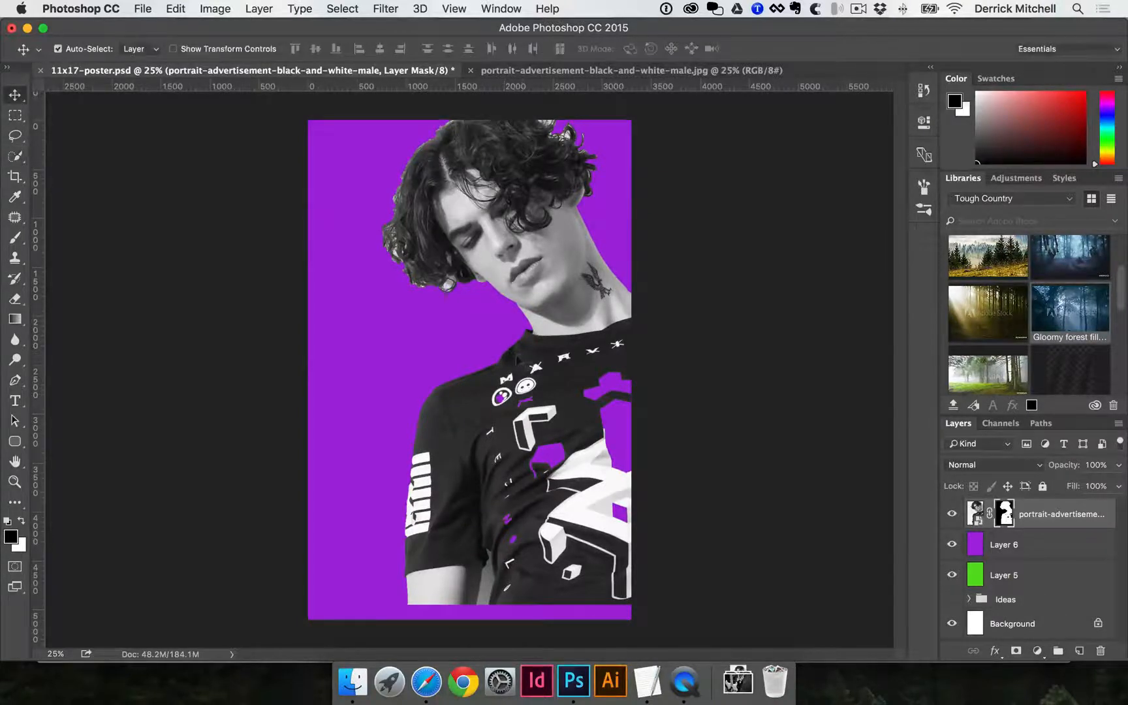
pyautogui.moveTo(1003, 514); pyautogui.dragTo(1100, 651)
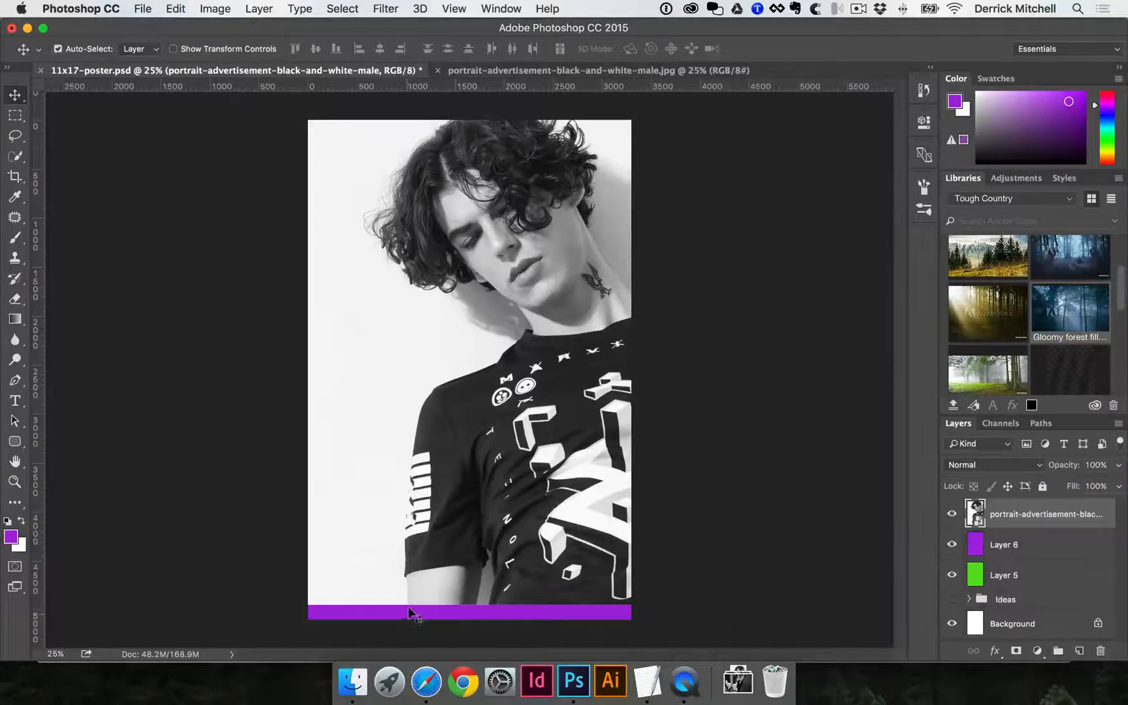
# With the Pen tool in Shape mode, draw a closed four-point curved shape over the wall beside the shoulder, about 1781 by 1373 px.
pyautogui.keyDown('super'); pyautogui.click(394, 569); pyautogui.keyUp('super')
pyautogui.moveTo(393, 563); pyautogui.dragTo(347, 518)
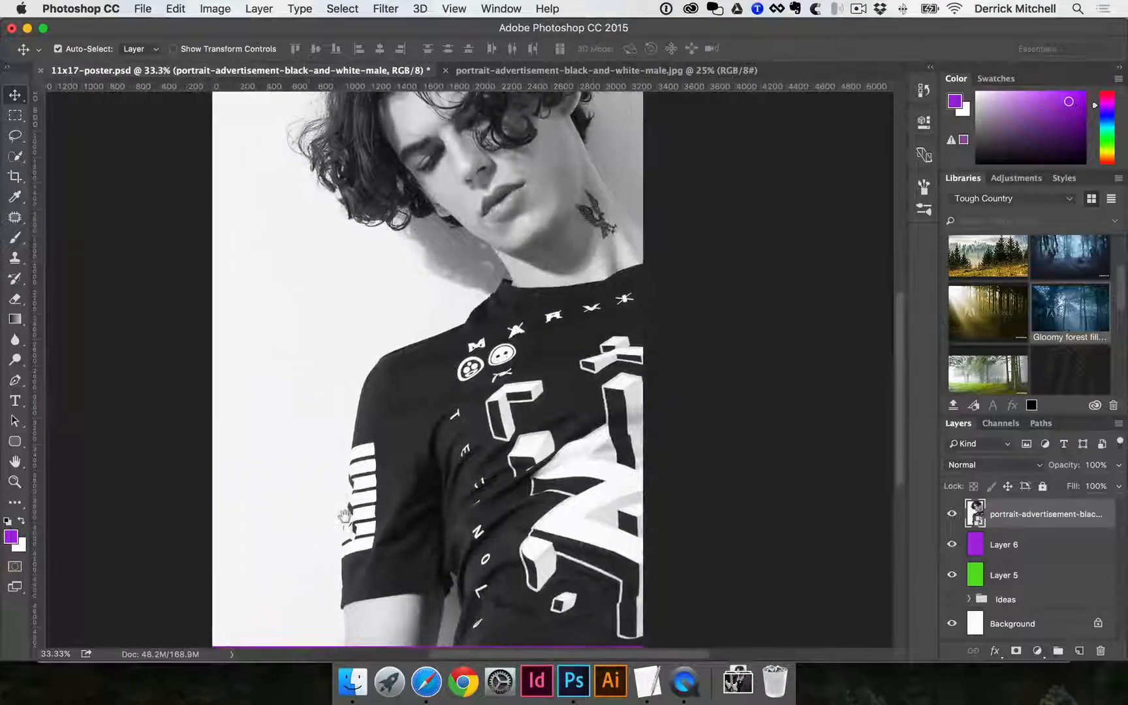
pyautogui.press('p')
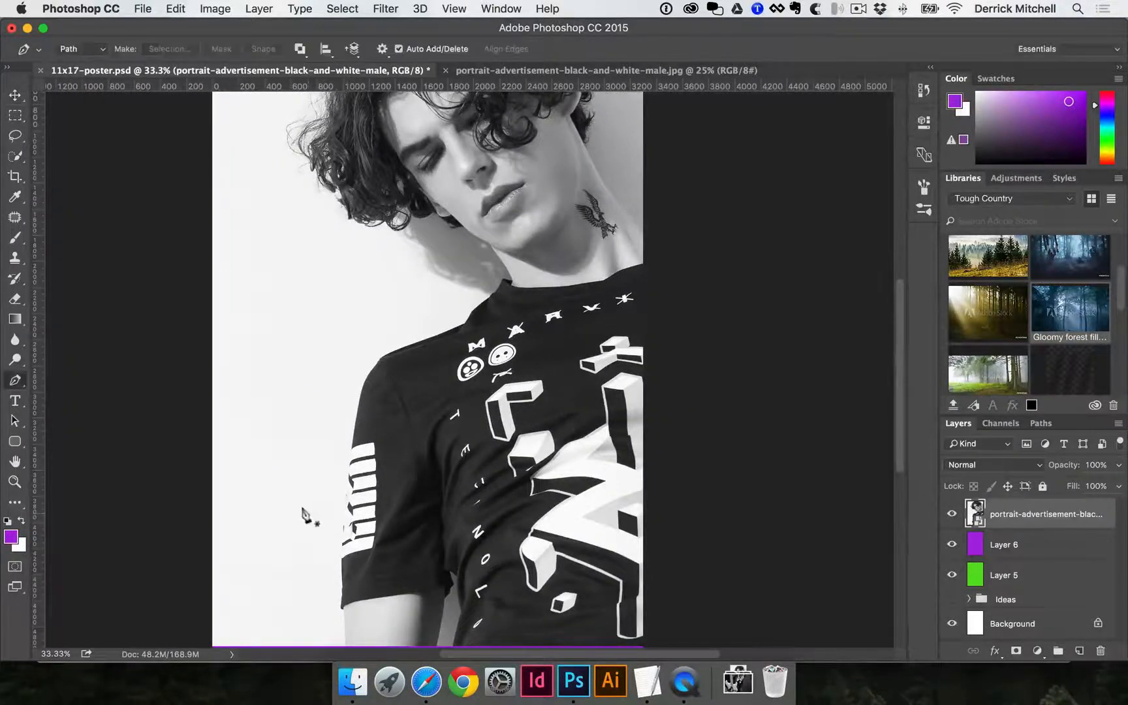
pyautogui.click(14, 382)
pyautogui.click(77, 380)
pyautogui.click(98, 49)
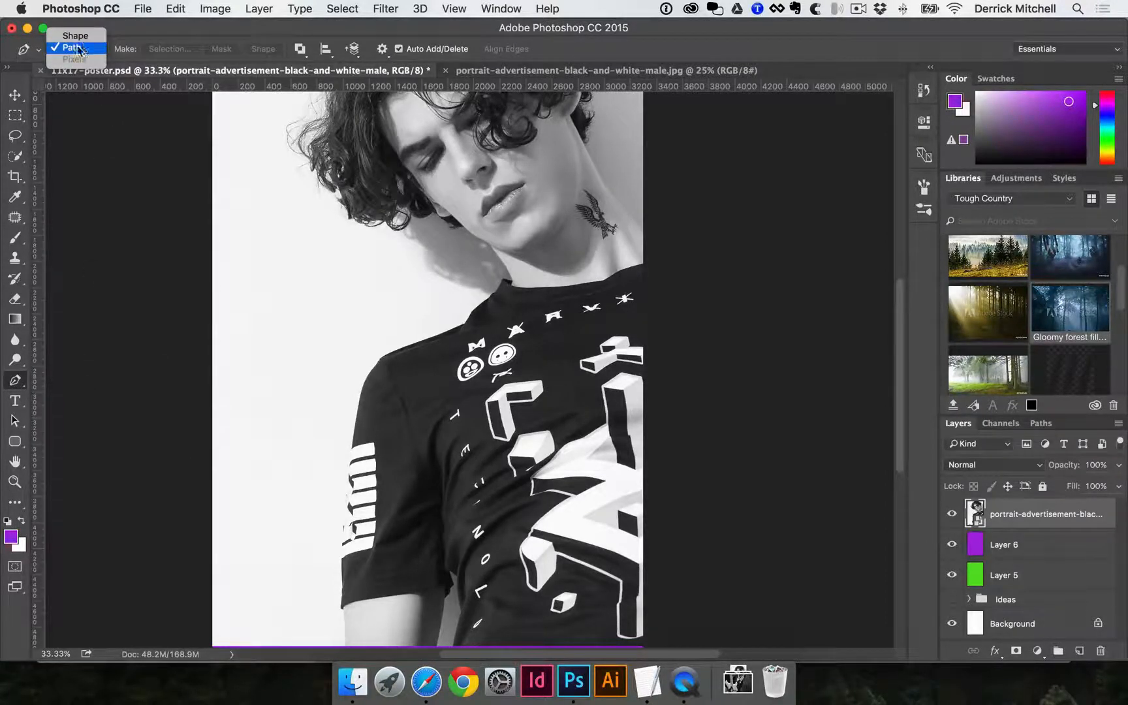
pyautogui.click(75, 36)
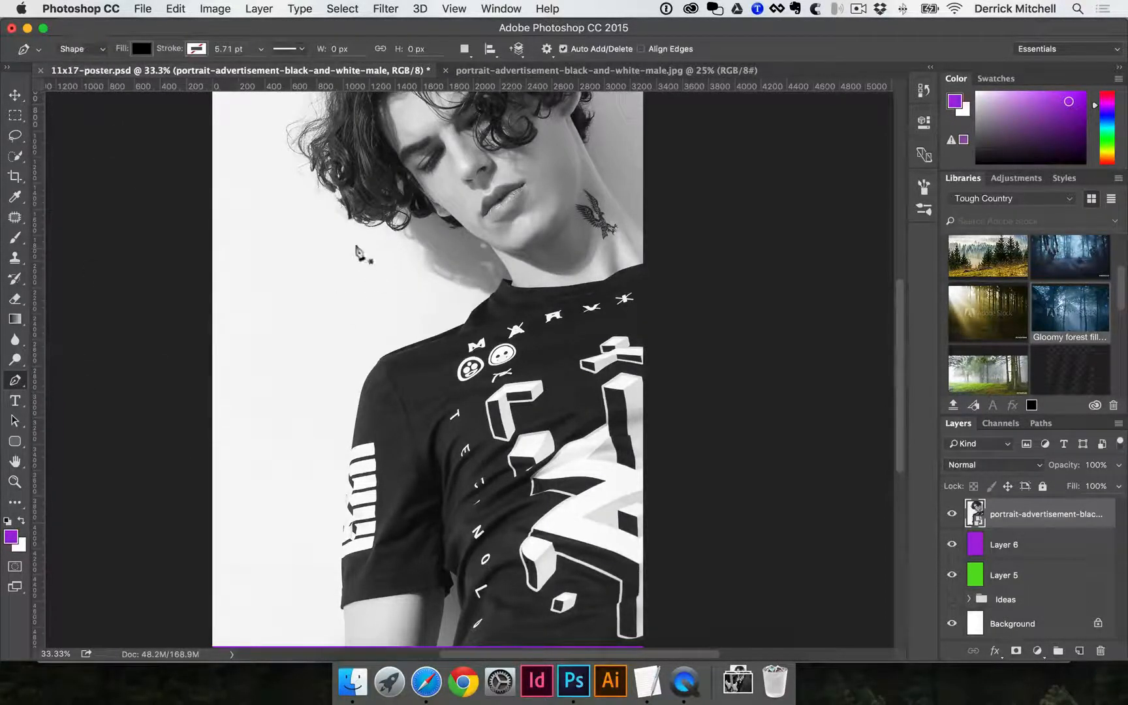
pyautogui.moveTo(365, 250); pyautogui.dragTo(438, 277)
pyautogui.moveTo(454, 363); pyautogui.dragTo(405, 429)
pyautogui.moveTo(262, 399); pyautogui.dragTo(244, 349)
pyautogui.moveTo(253, 300); pyautogui.dragTo(280, 273)
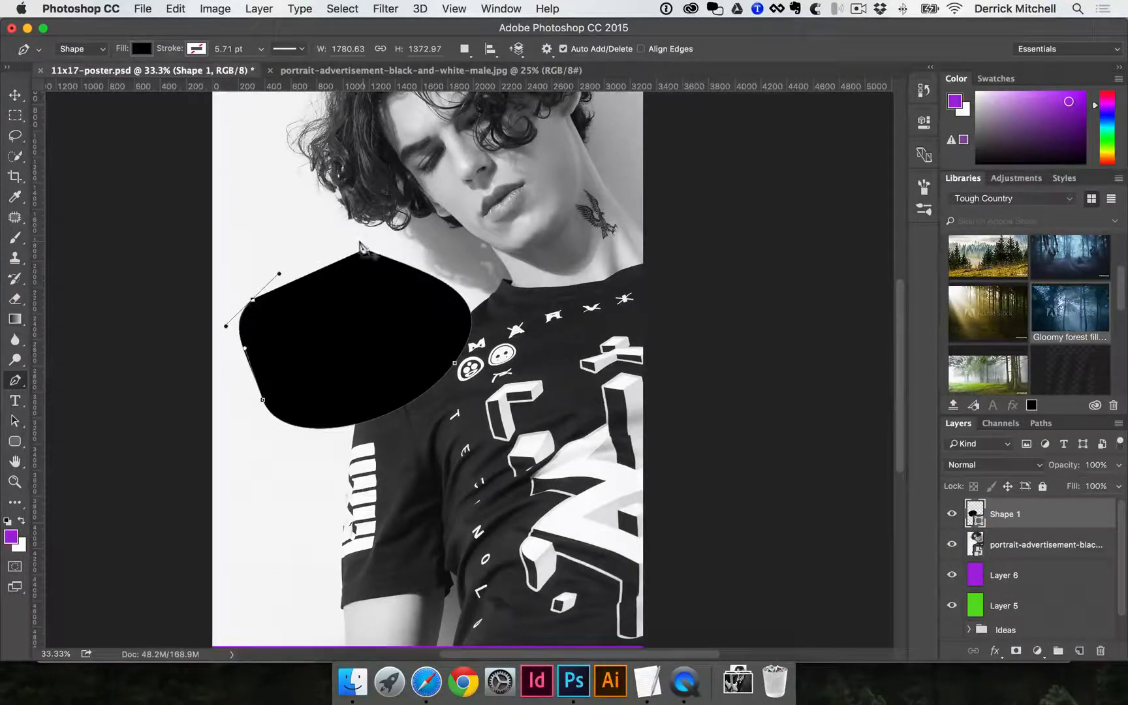
pyautogui.click(364, 250)
# Fill the drawn shape with a medium gray swatch, and delete the shape layer.
pyautogui.click(142, 49)
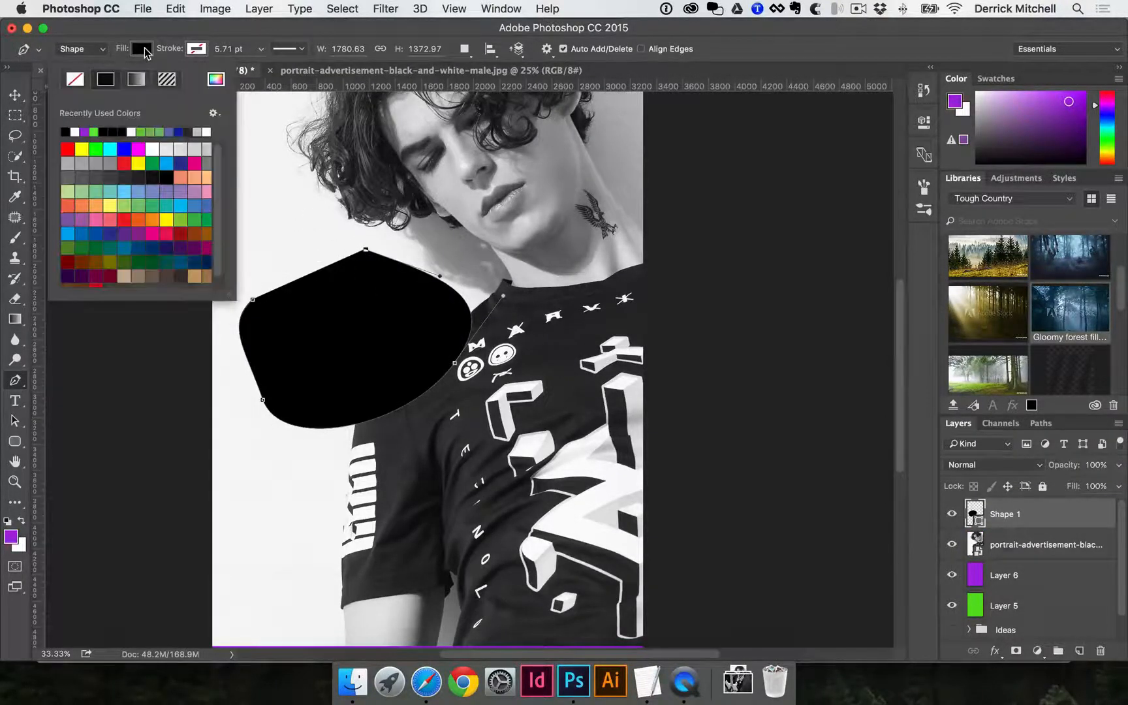
pyautogui.click(92, 165)
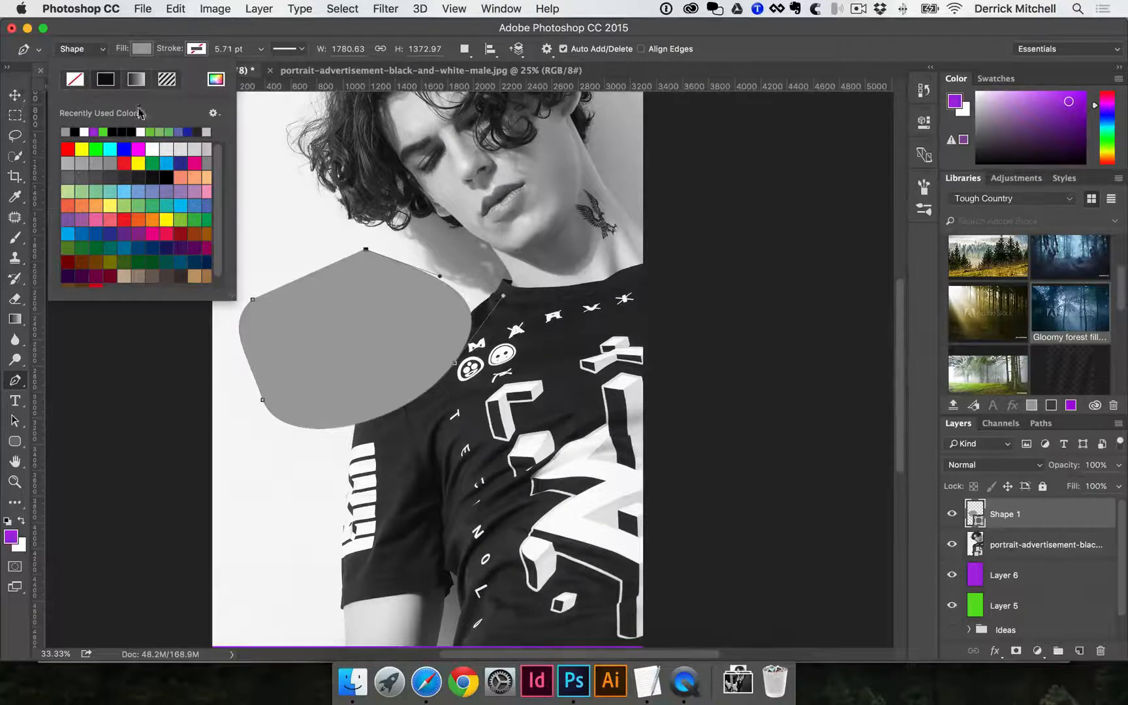
pyautogui.click(362, 306)
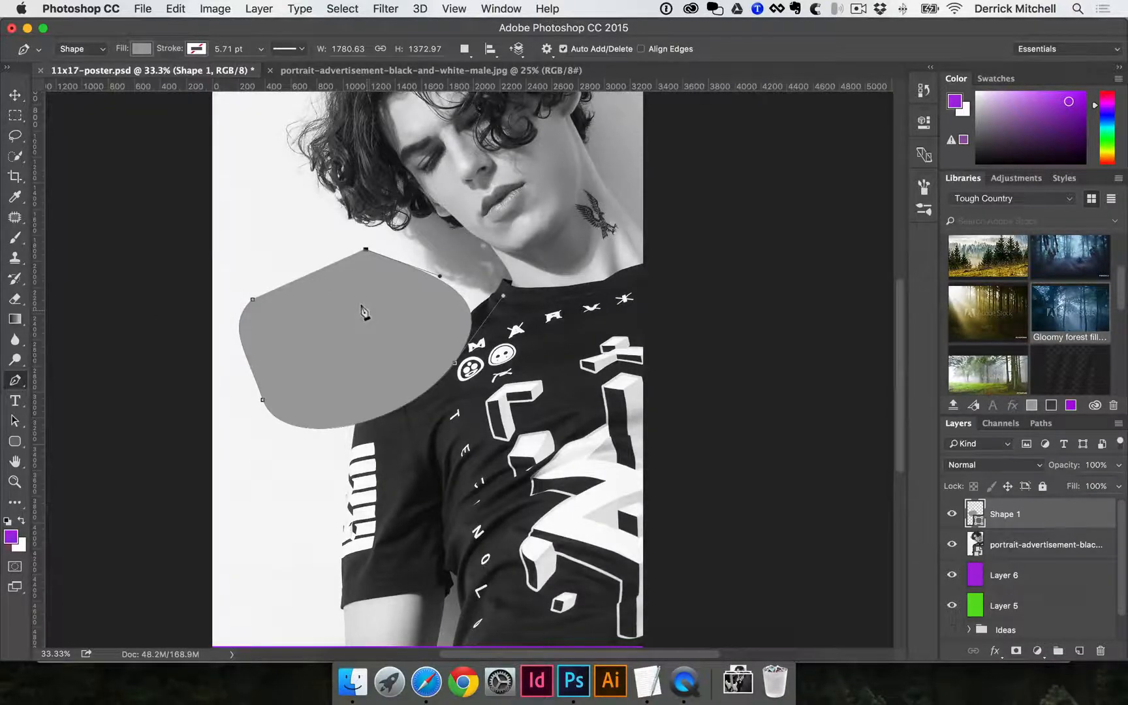
pyautogui.press('v')
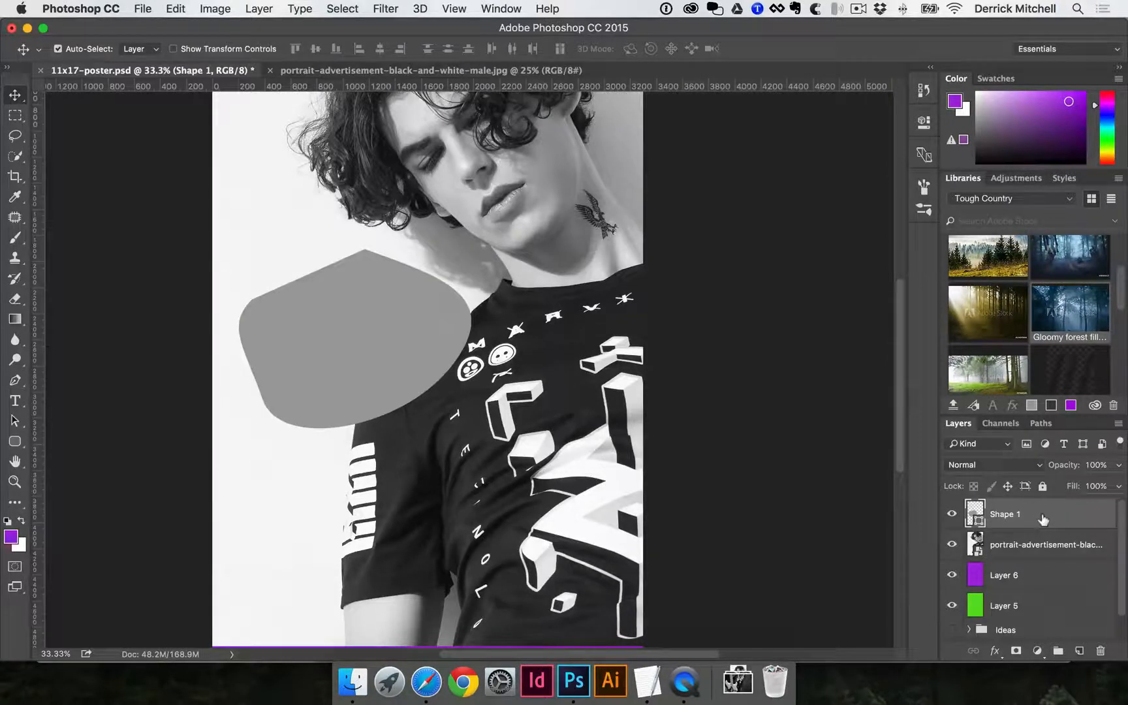
pyautogui.press('Delete')
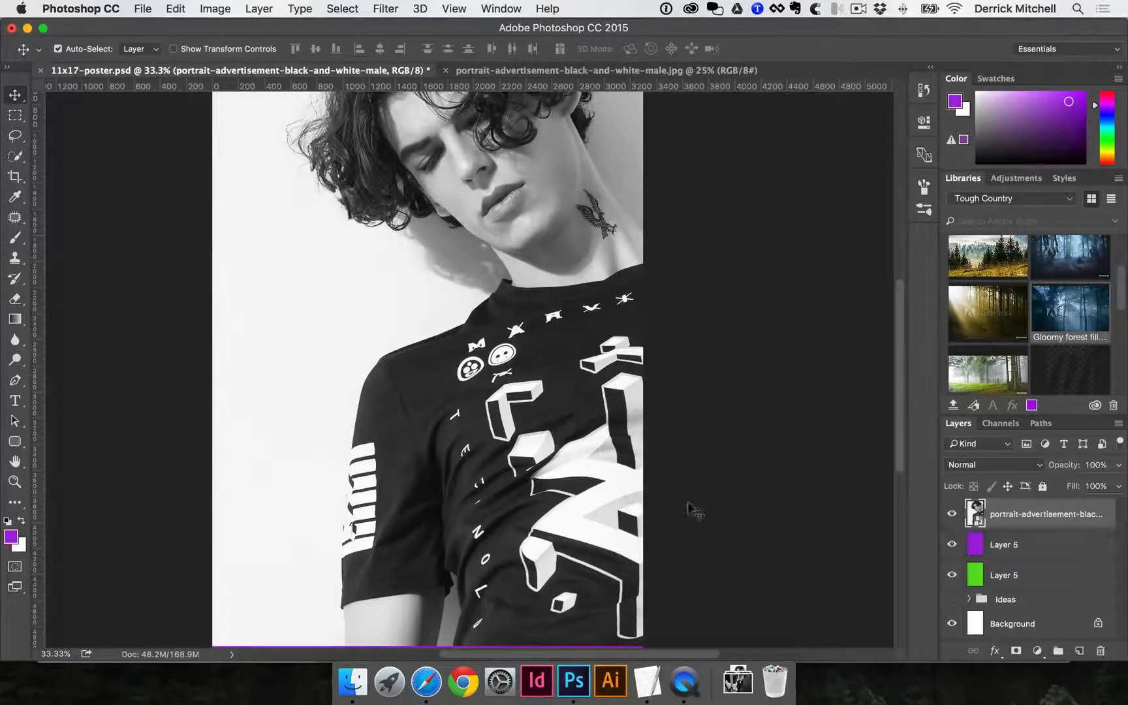
# Activate the Pen tool and set its drawing mode to Path.
pyautogui.press('p')
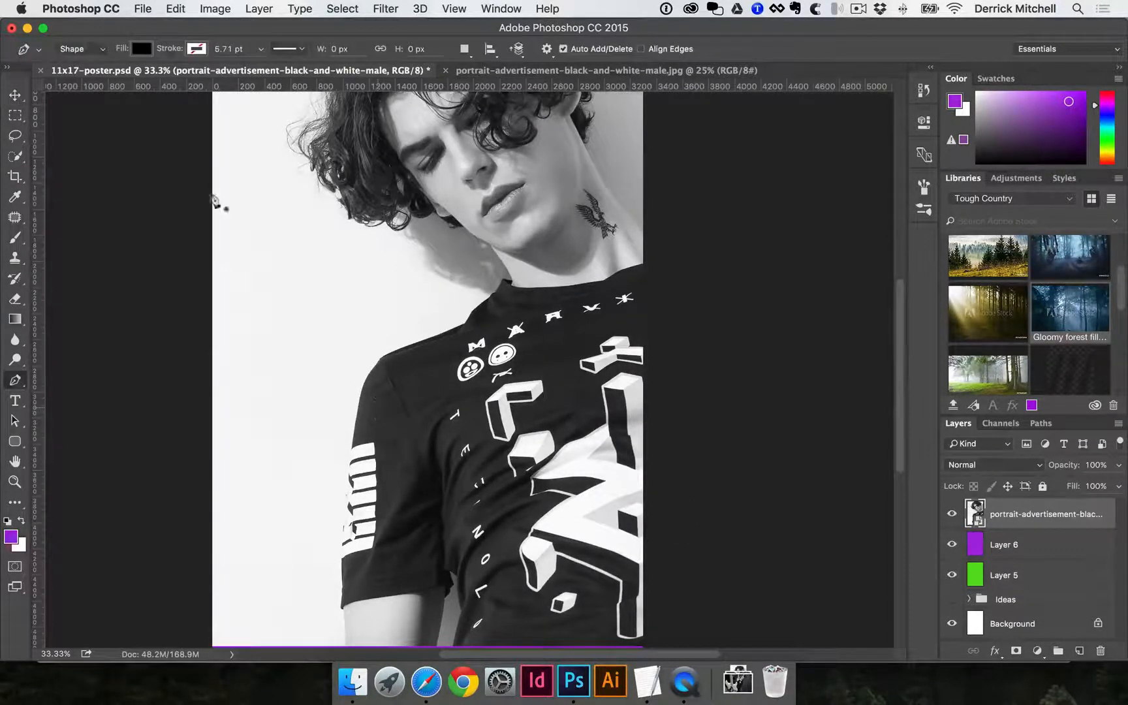
pyautogui.click(91, 49)
pyautogui.click(93, 60)
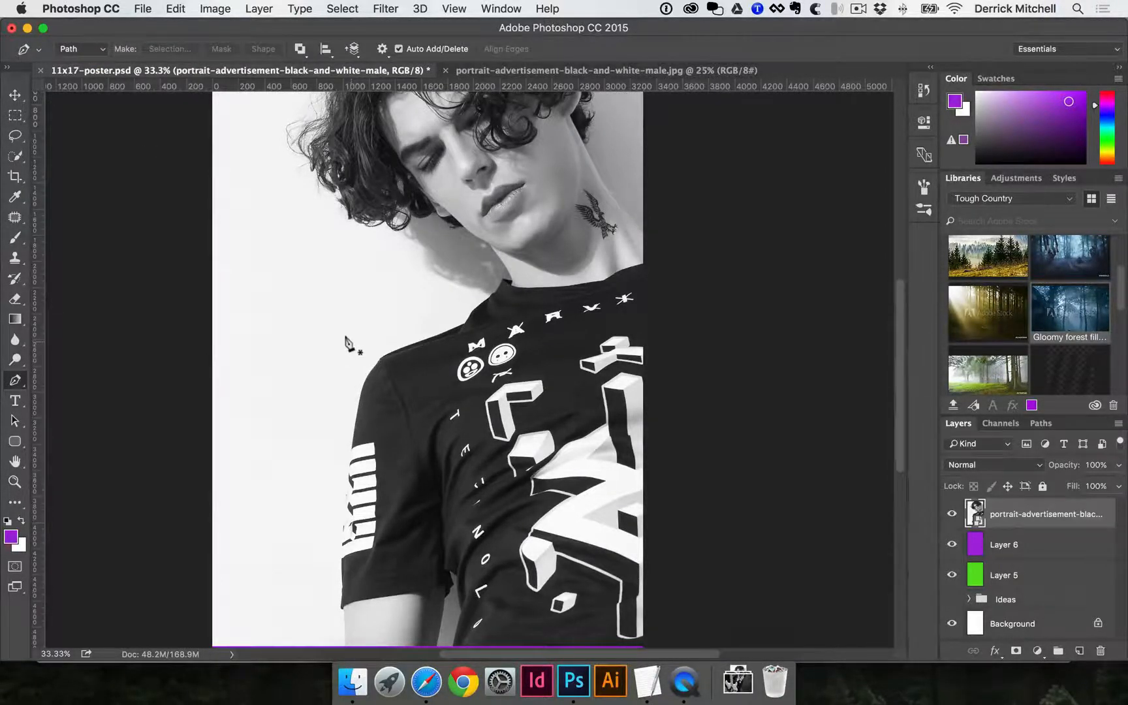
# Draw a two-point S-shaped practice path on the blank wall, and delete the work path.
pyautogui.press('super+equal')
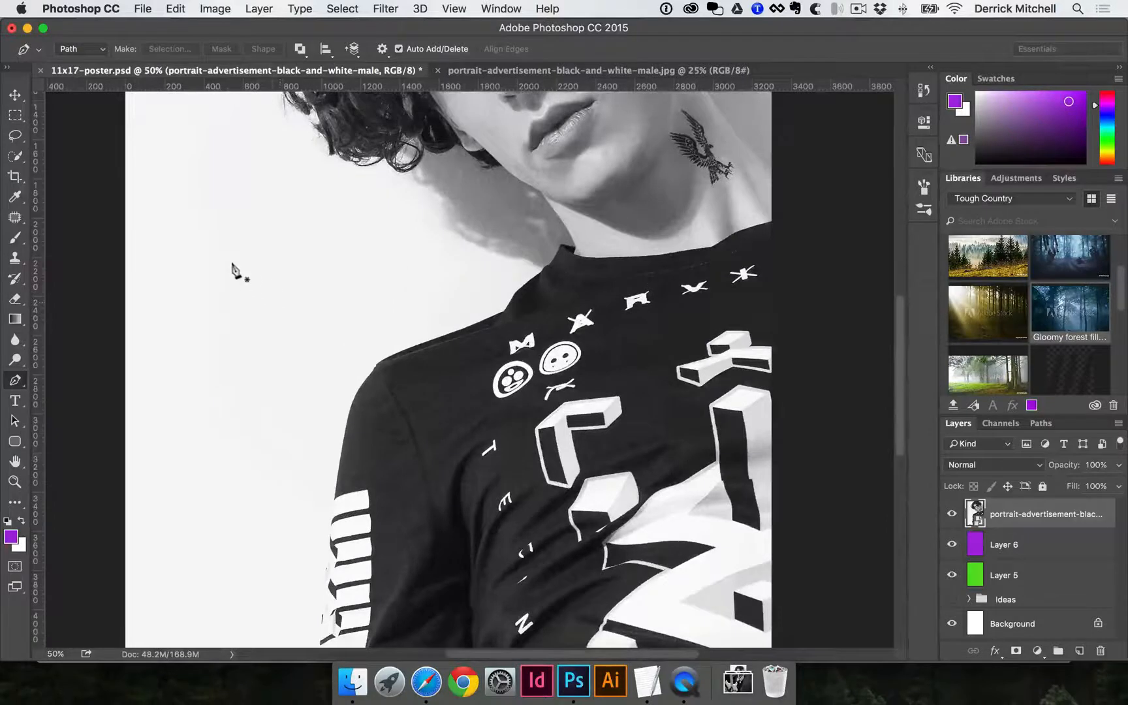
pyautogui.moveTo(223, 250); pyautogui.dragTo(266, 197)
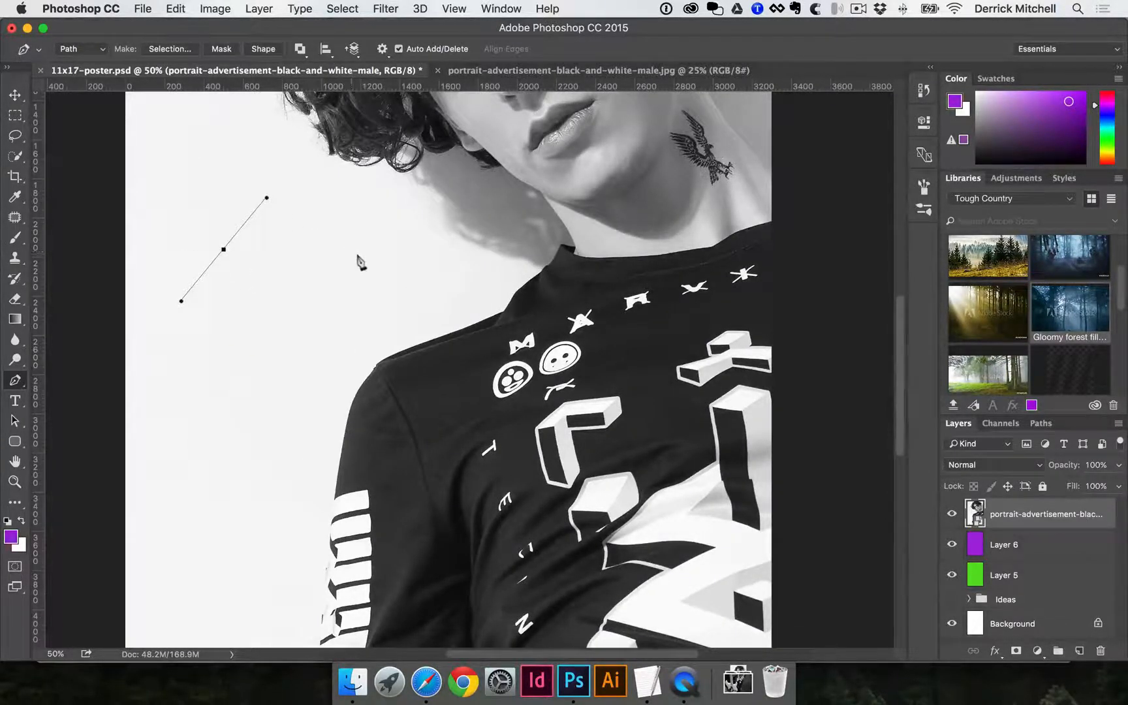
pyautogui.moveTo(367, 263); pyautogui.dragTo(368, 294)
pyautogui.moveTo(367, 233); pyautogui.dragTo(297, 347)
pyautogui.scroll(1, 372, 261)
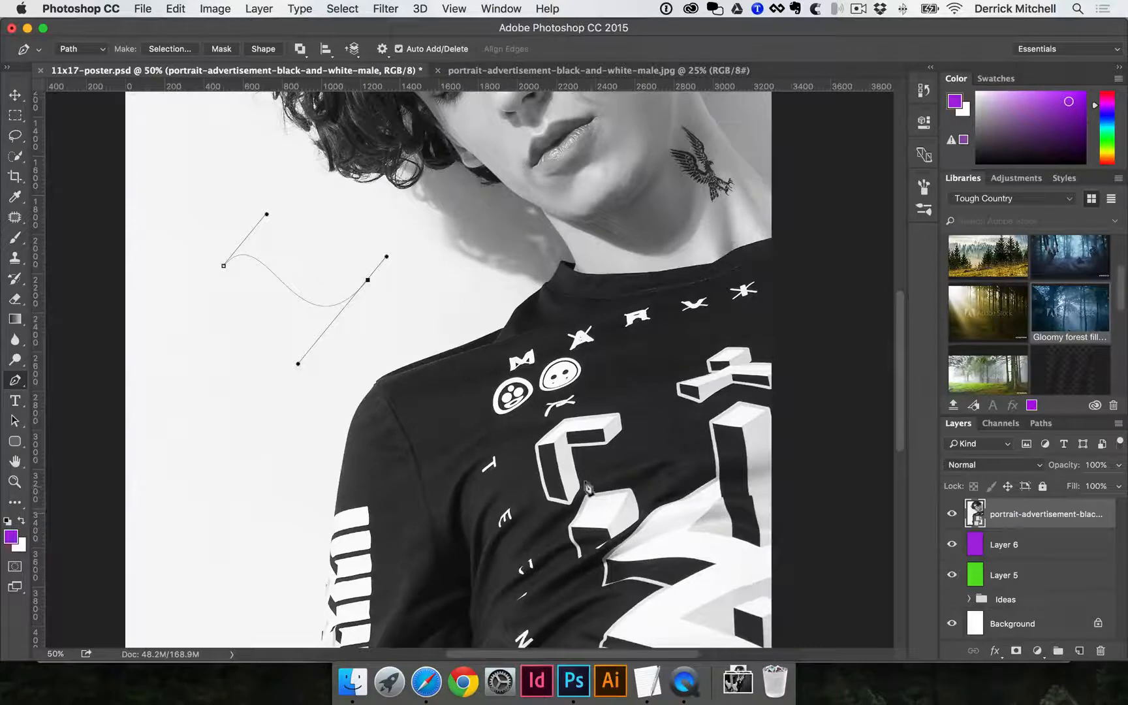
pyautogui.click(1041, 423)
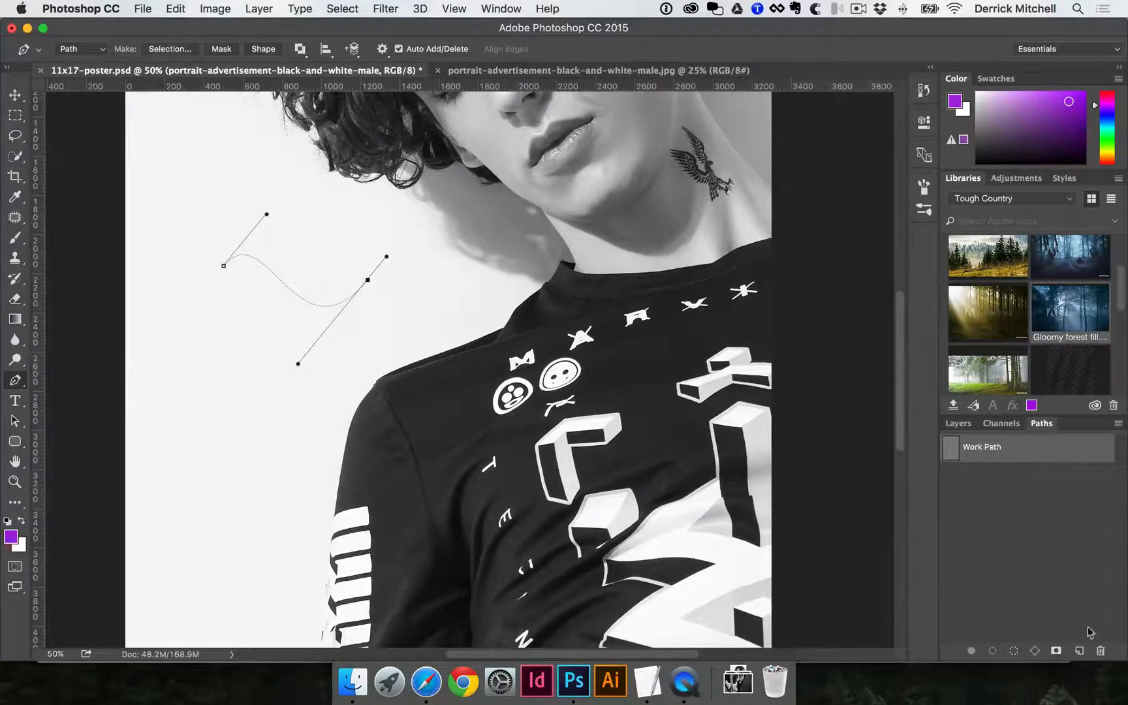
pyautogui.click(1100, 650)
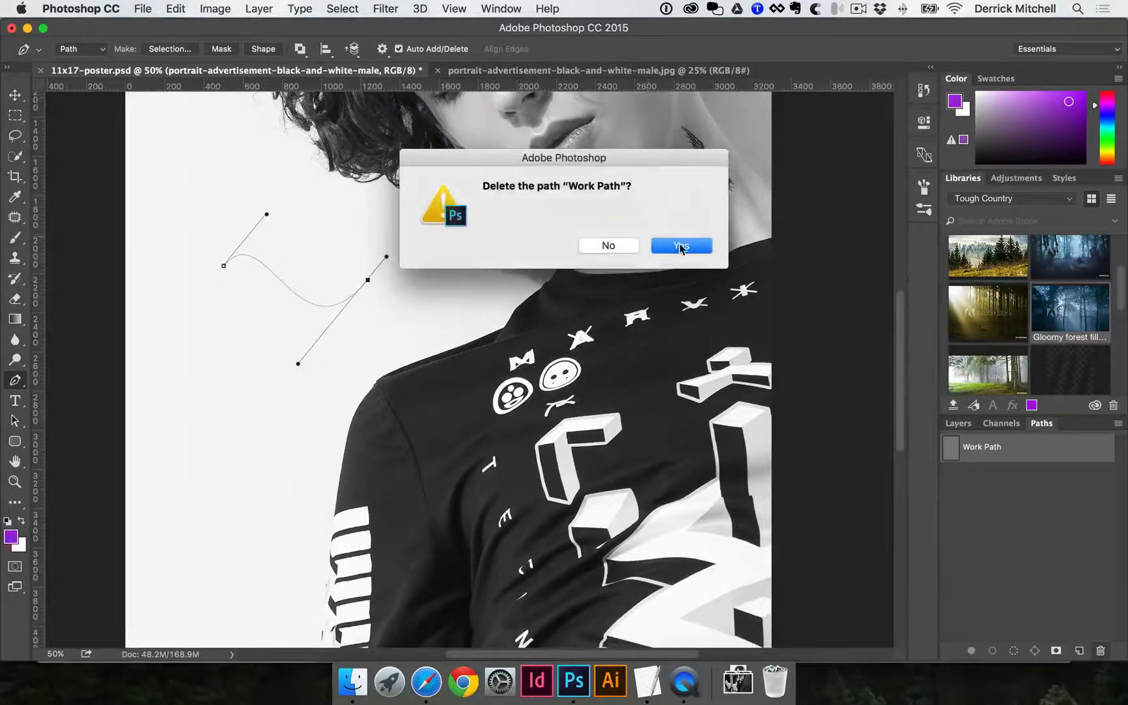
pyautogui.click(681, 246)
pyautogui.click(960, 423)
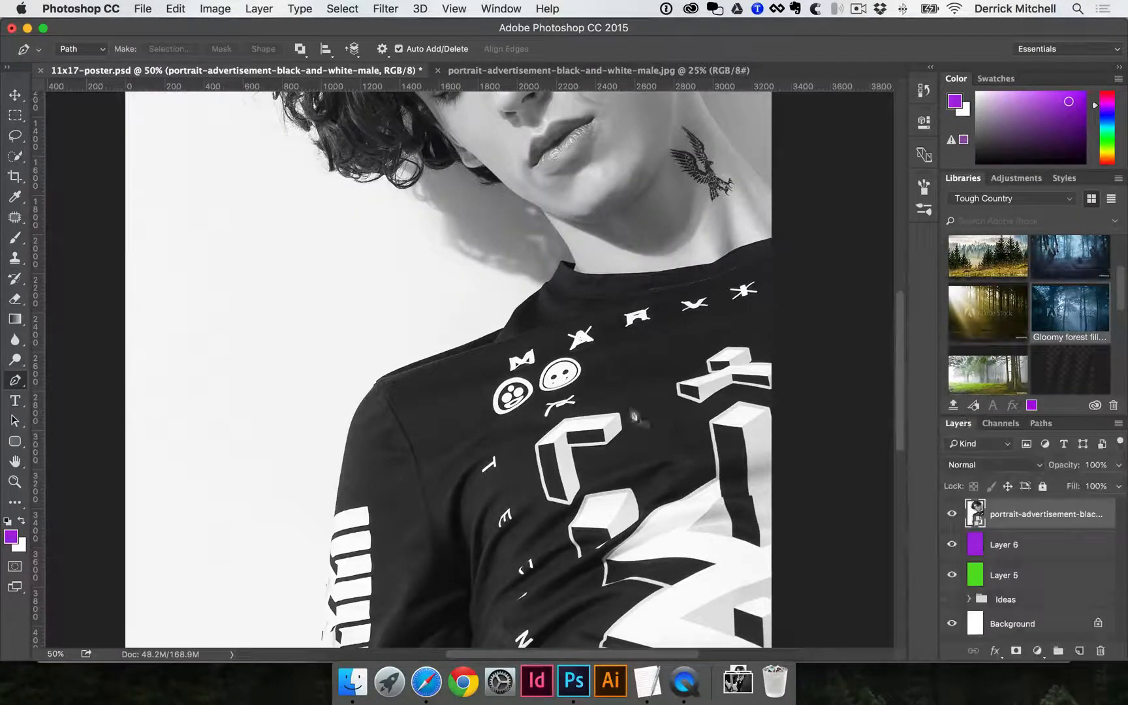
# Start a path just beneath the photo's bottom edge and trace the arm's outer edge up to the sleeve's lower corner.
pyautogui.scroll(-10, 506, 266)
pyautogui.hscroll(-2, 511, 256)
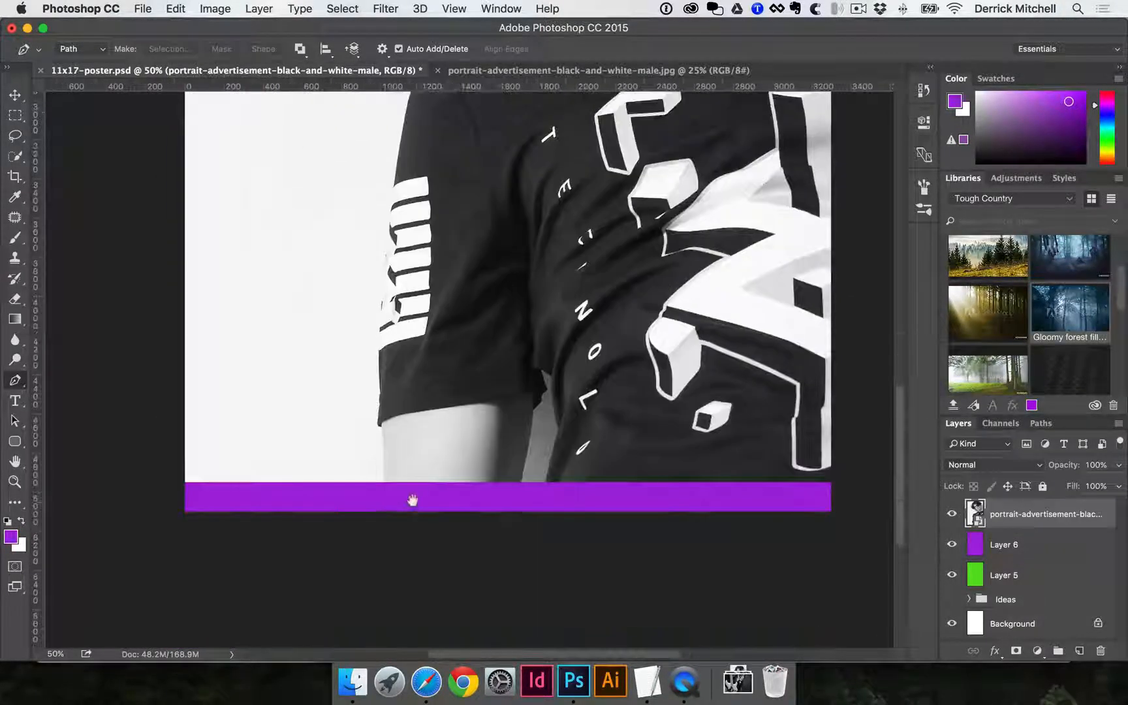
pyautogui.keyDown('super'); pyautogui.click(404, 498); pyautogui.keyUp('super')
pyautogui.keyDown('super'); pyautogui.click(380, 483); pyautogui.keyUp('super')
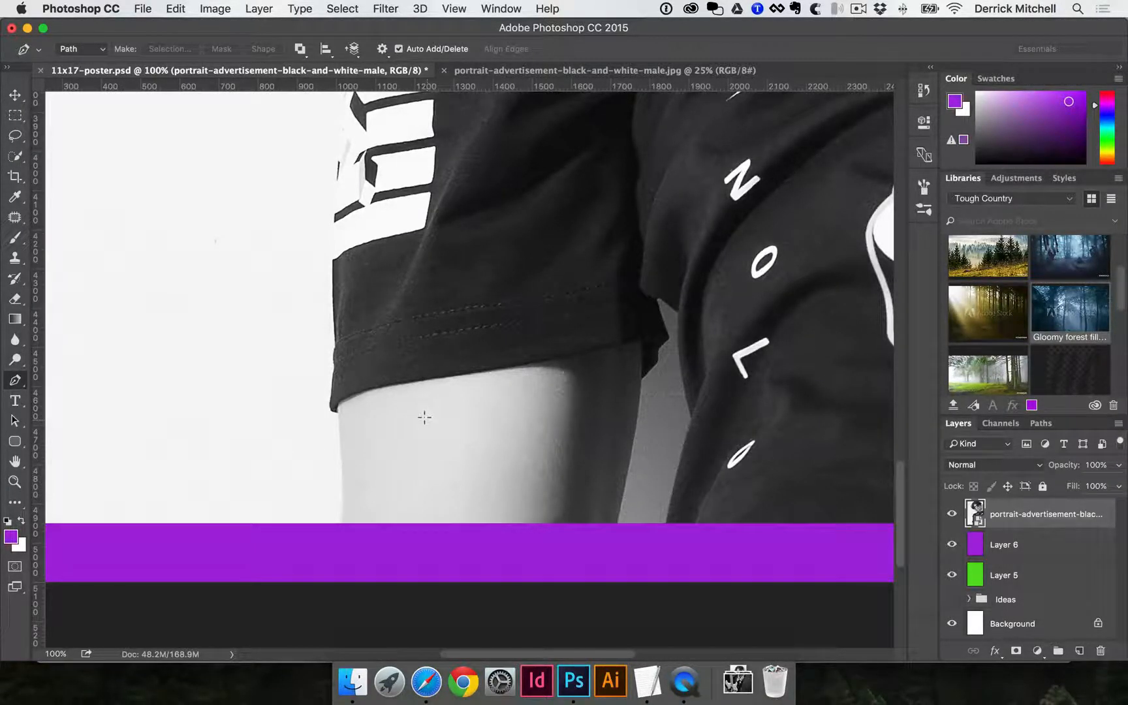
pyautogui.keyDown('super'); pyautogui.click(349, 534); pyautogui.keyUp('super')
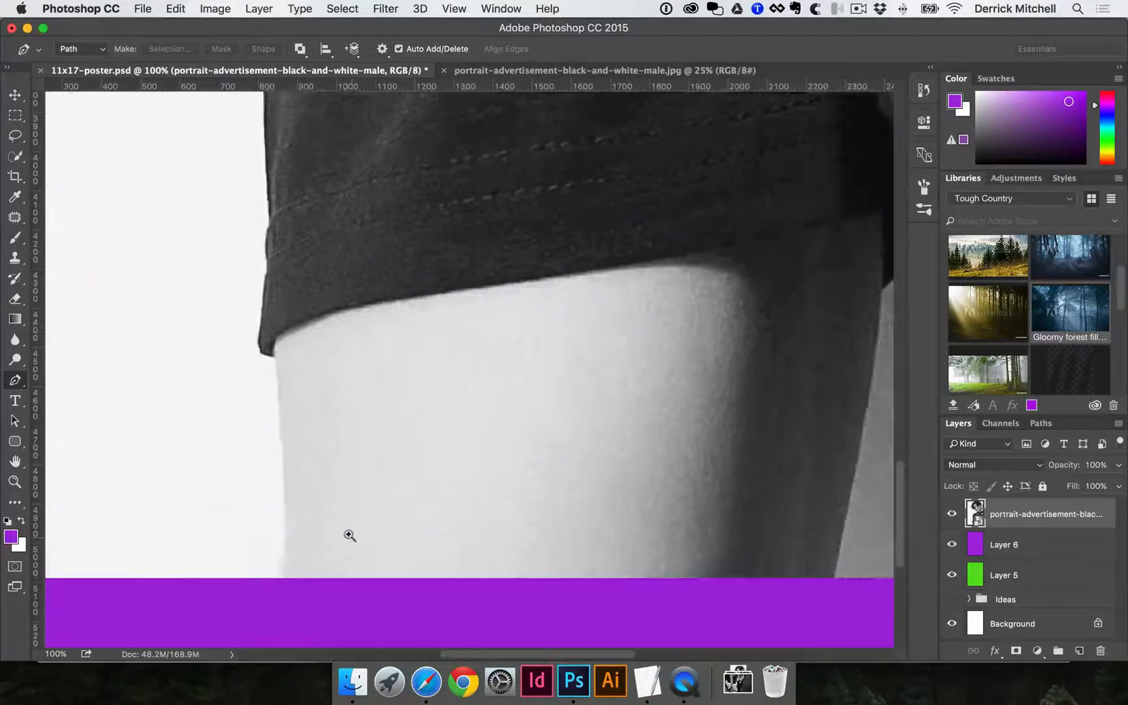
pyautogui.keyDown('super'); pyautogui.click(350, 534); pyautogui.keyUp('super')
pyautogui.moveTo(350, 535); pyautogui.dragTo(362, 520)
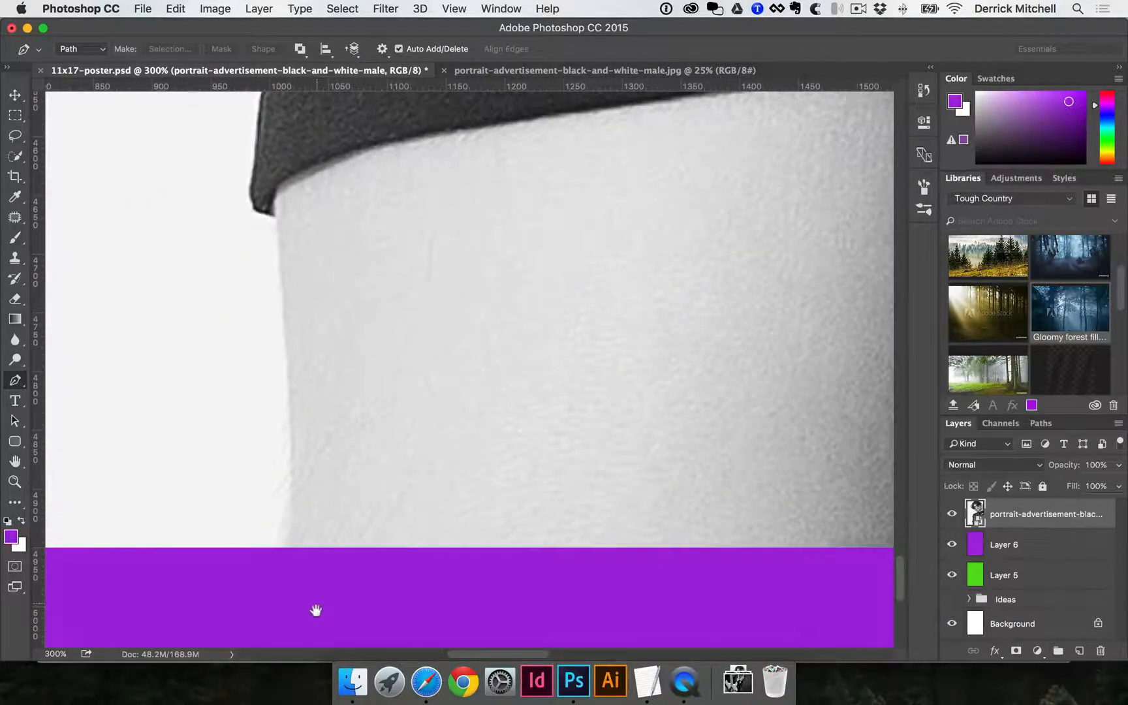
pyautogui.click(291, 566)
pyautogui.click(292, 455)
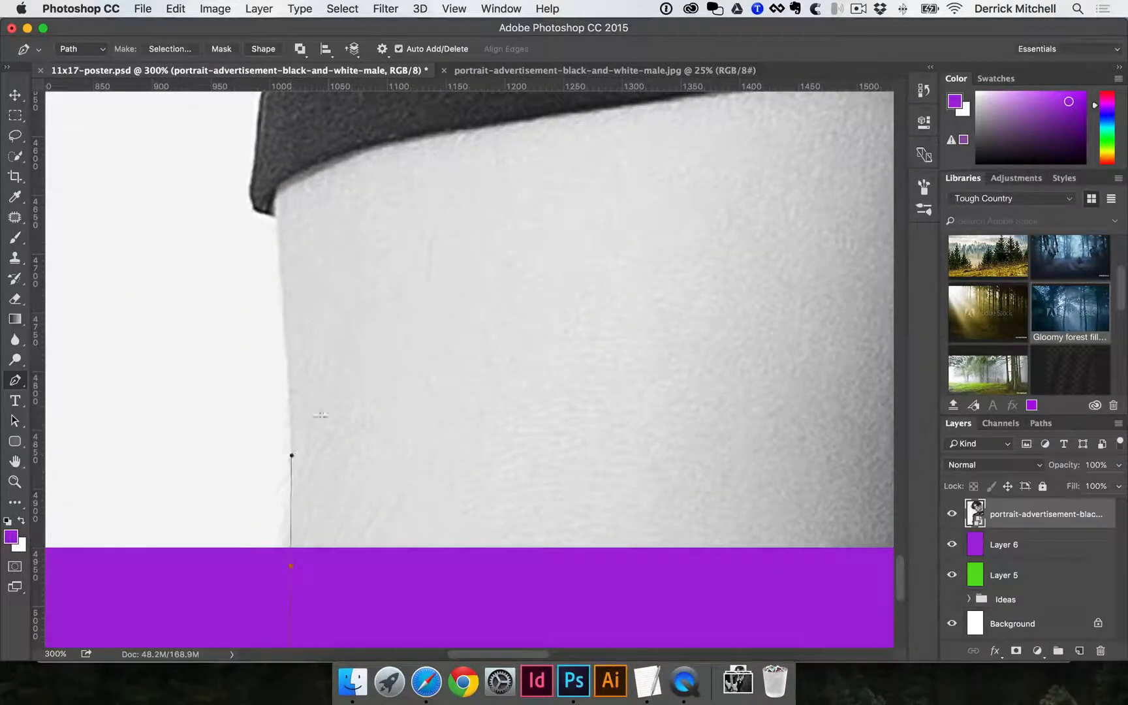
pyautogui.moveTo(276, 215); pyautogui.dragTo(267, 186)
# Try to redirect the direction handle of the anchor point at the sleeve's lower corner, and undo that change.
pyautogui.click(15, 379)
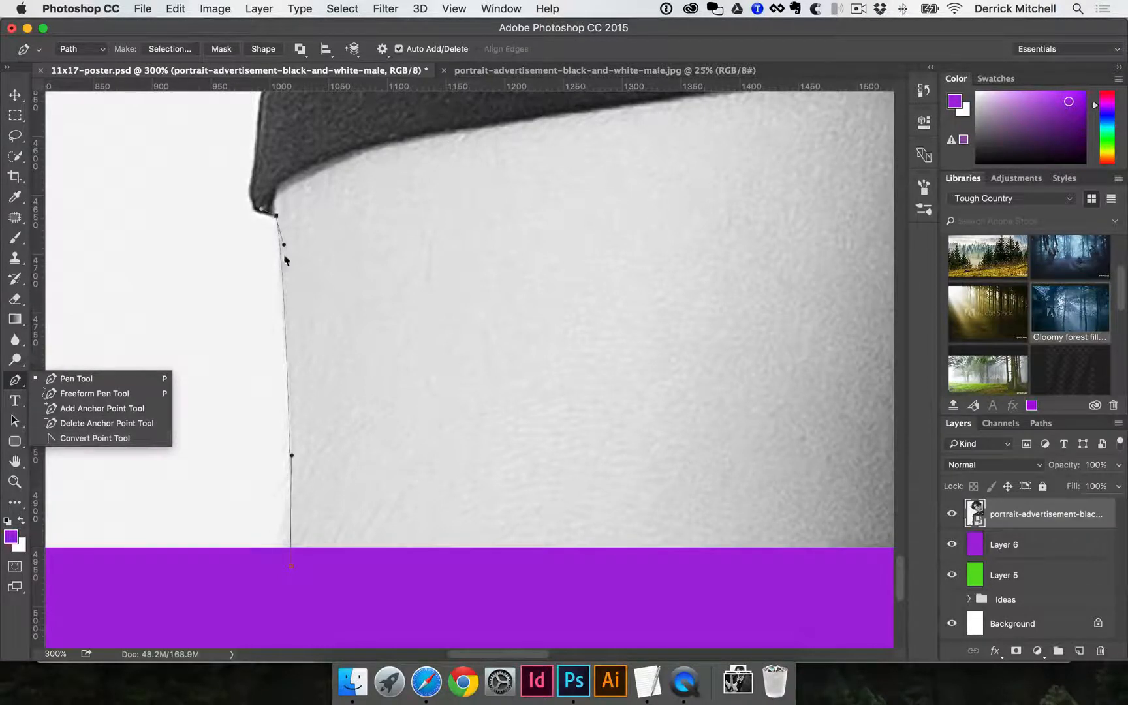
pyautogui.click(253, 210)
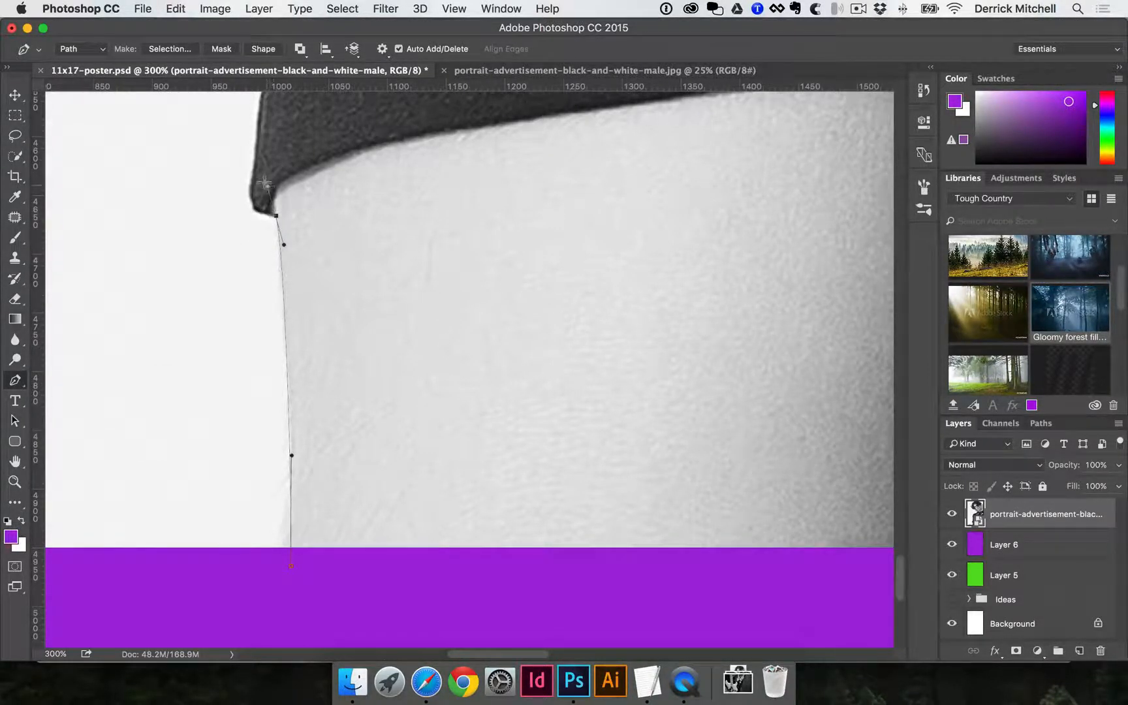
pyautogui.moveTo(261, 185); pyautogui.dragTo(241, 196)
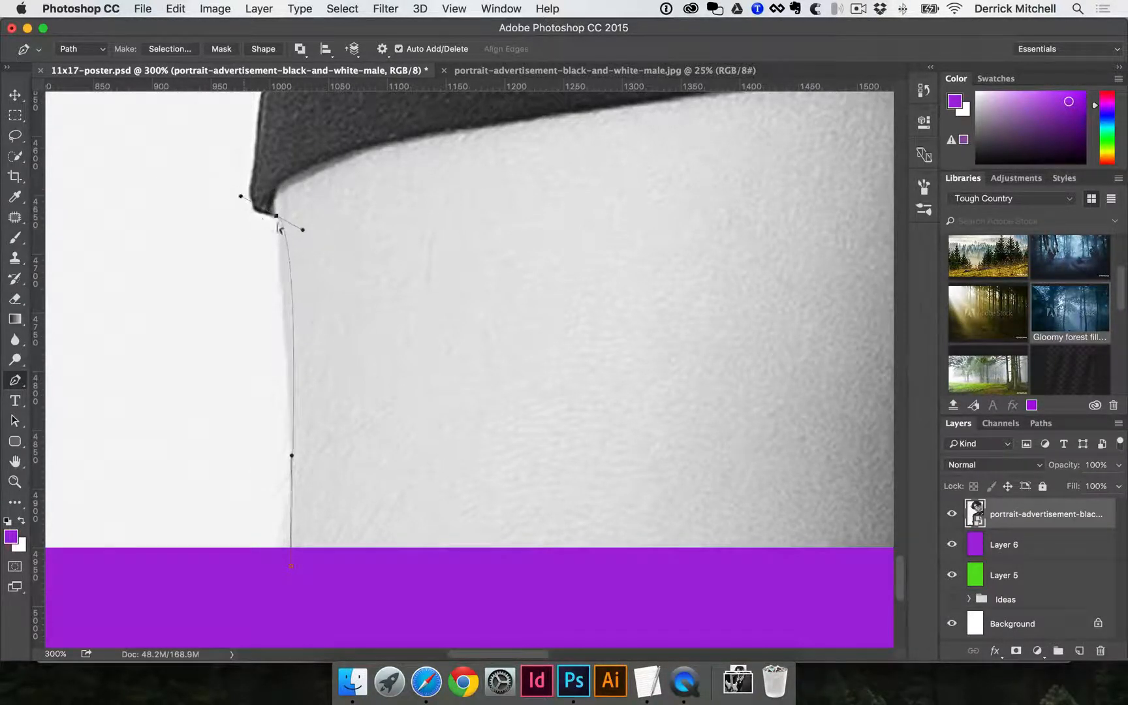
pyautogui.press('super+z')
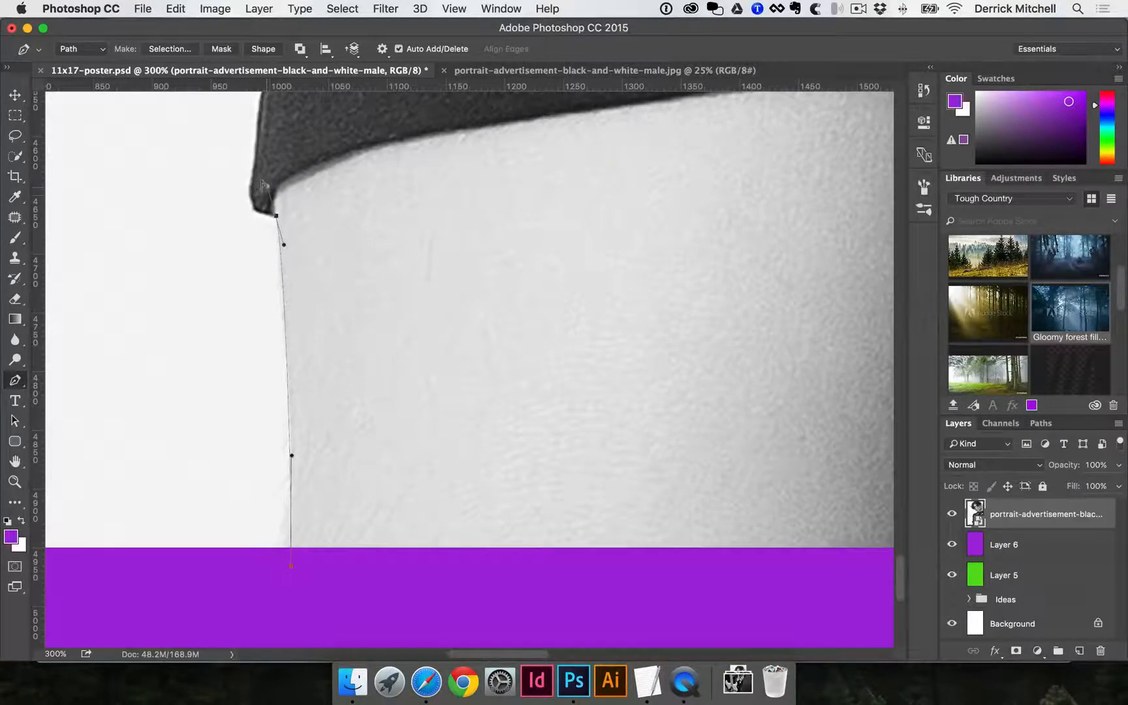
# Trace the path around the sleeve's lower corner and up its outer edge along the lowest printed stripes.
pyautogui.moveTo(267, 186); pyautogui.dragTo(297, 338)
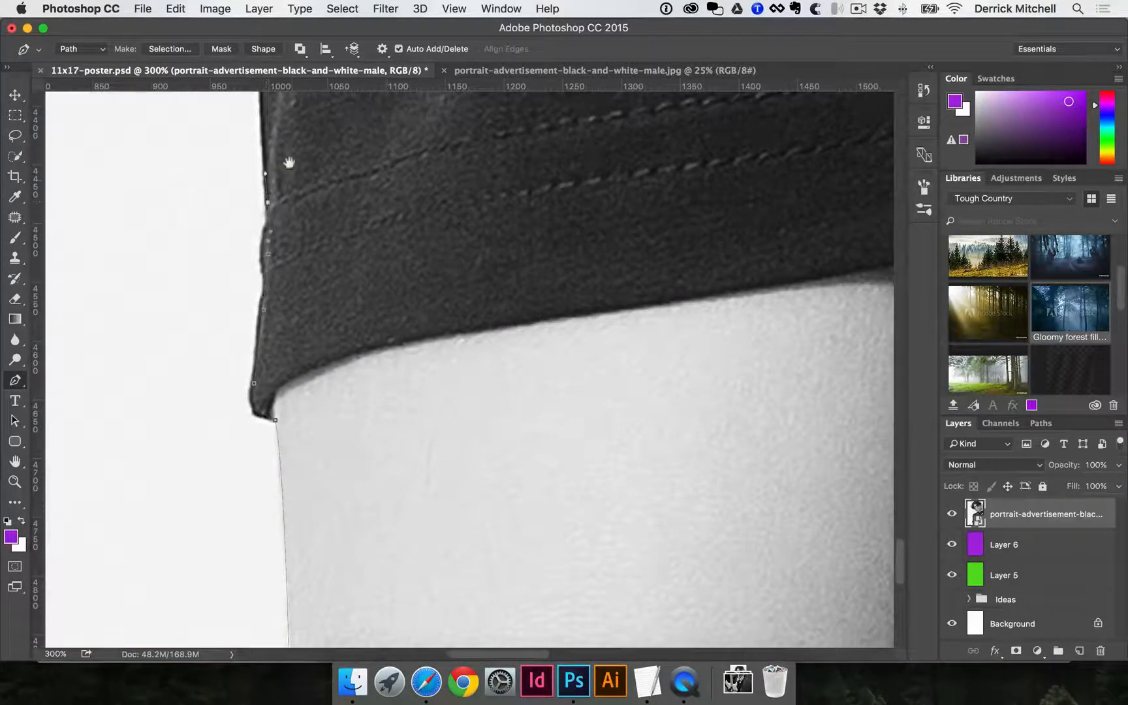
pyautogui.moveTo(290, 159); pyautogui.dragTo(335, 382)
pyautogui.moveTo(309, 312); pyautogui.dragTo(322, 361)
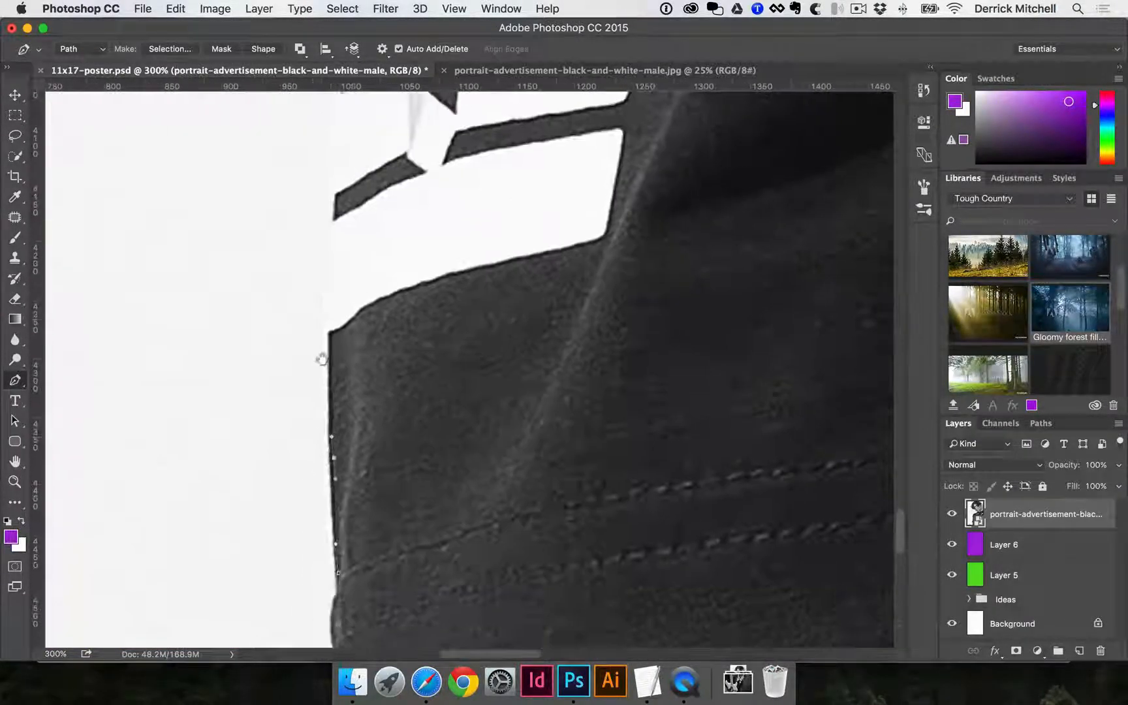
pyautogui.moveTo(330, 300); pyautogui.dragTo(332, 450)
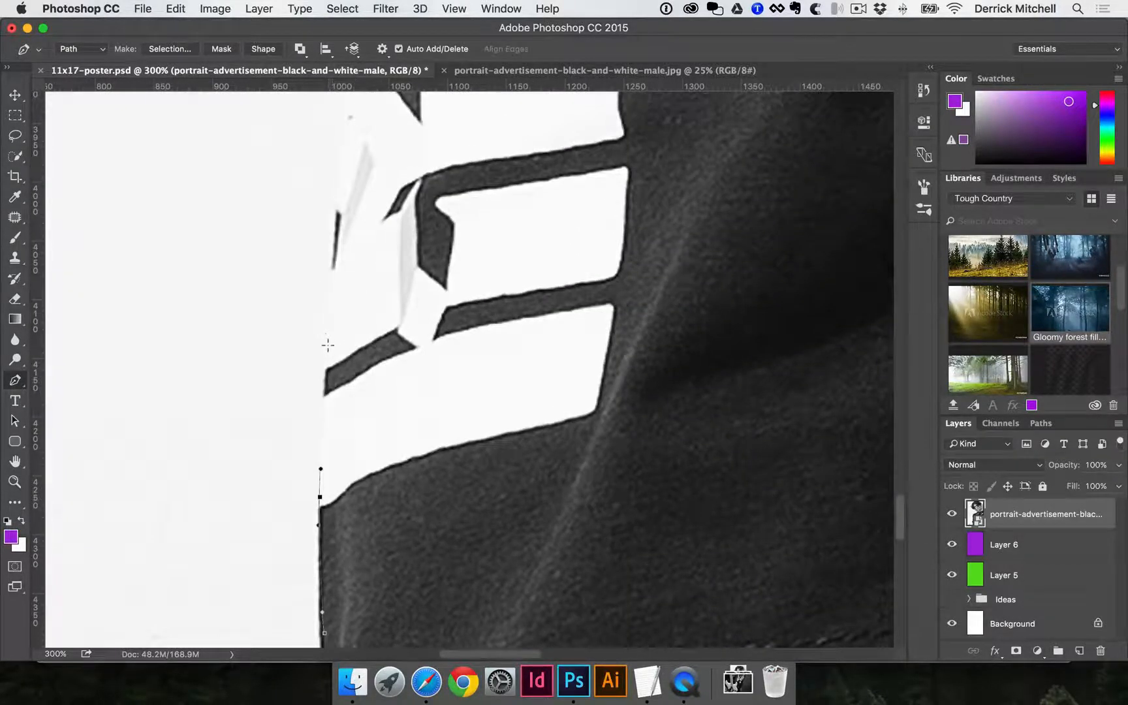
pyautogui.moveTo(327, 344); pyautogui.dragTo(372, 479)
pyautogui.moveTo(373, 327); pyautogui.dragTo(370, 281)
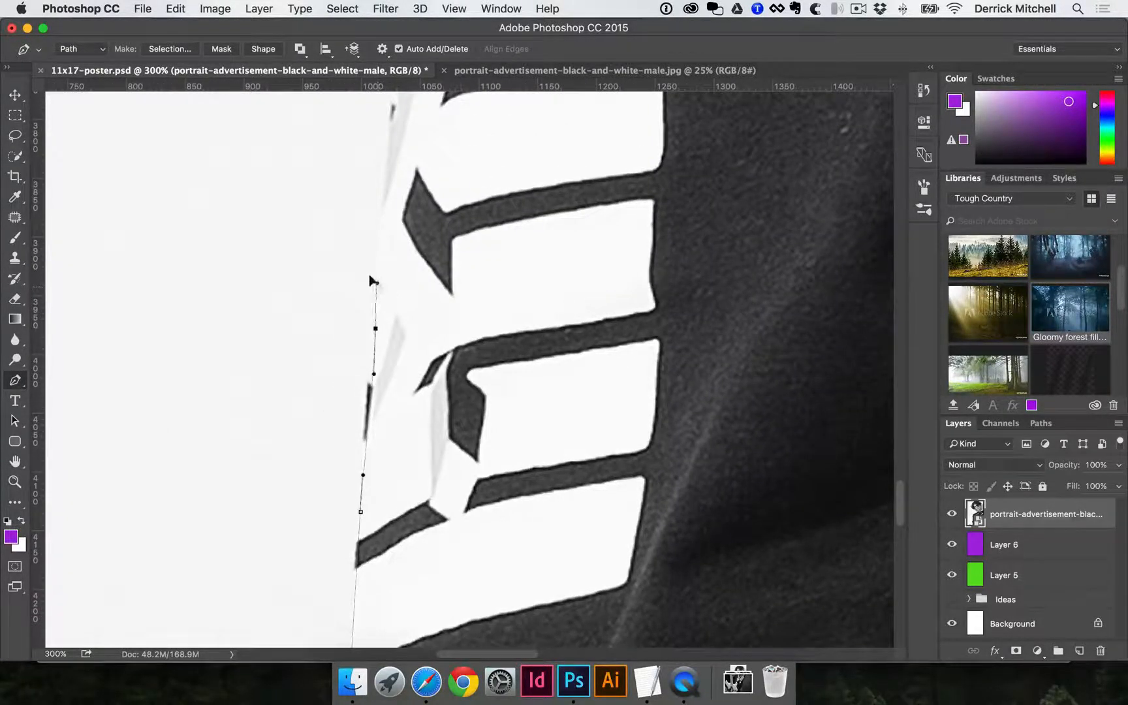
# Extend the path up the sleeve's outer edge past the remaining printed stripes to the topmost one.
pyautogui.moveTo(461, 320); pyautogui.dragTo(441, 585)
pyautogui.moveTo(369, 384); pyautogui.dragTo(381, 445)
pyautogui.moveTo(382, 299); pyautogui.dragTo(387, 259)
pyautogui.moveTo(463, 267); pyautogui.dragTo(417, 526)
pyautogui.moveTo(366, 345); pyautogui.dragTo(387, 411)
# Place several stray anchor points over the blank wall beside the sleeve, and step back until they are removed.
pyautogui.click(151, 328)
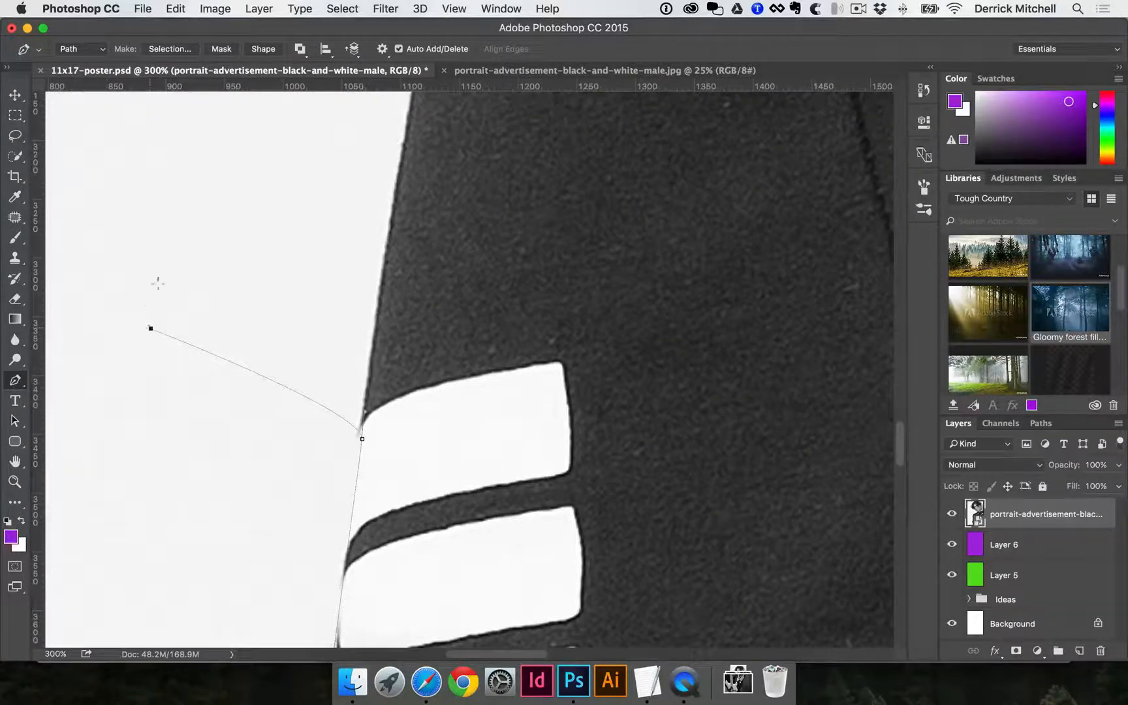
pyautogui.click(164, 267)
pyautogui.moveTo(269, 222); pyautogui.dragTo(307, 266)
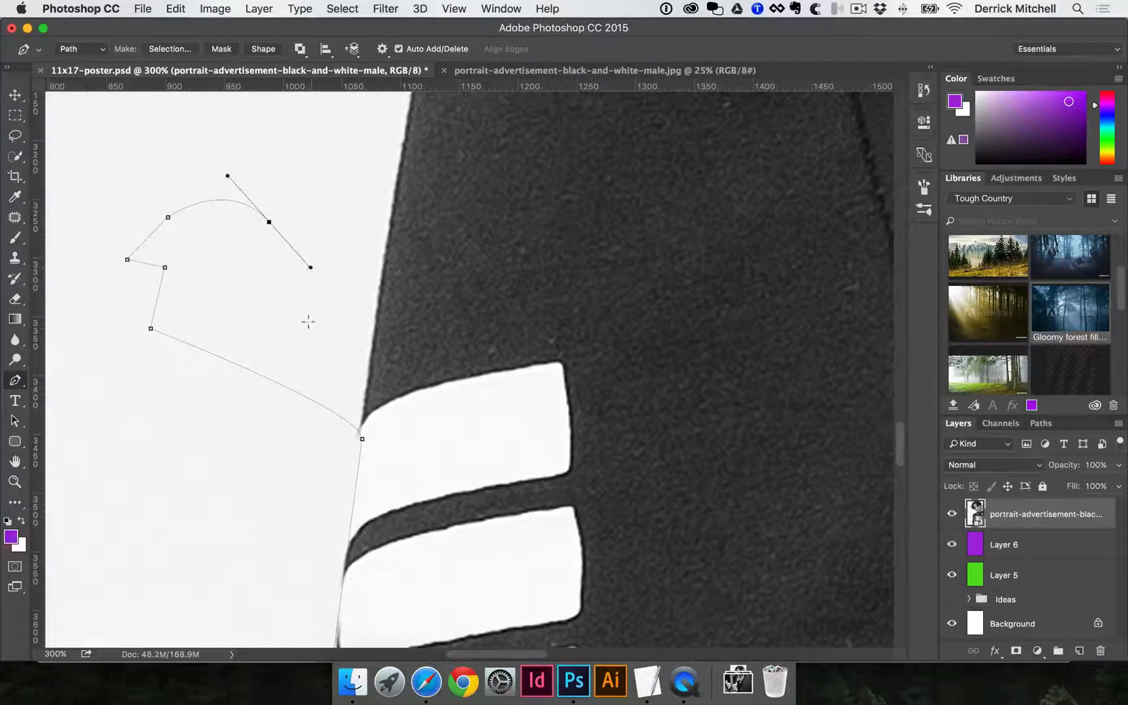
pyautogui.press('super+z')
pyautogui.press('alt+super+z')
pyautogui.press('alt+super+z')
pyautogui.press('alt+super+z')
pyautogui.press('alt+super+z')
# Review the Undo and Step Backward commands available for newly placed anchor points.
pyautogui.scroll(5, 373, 362)
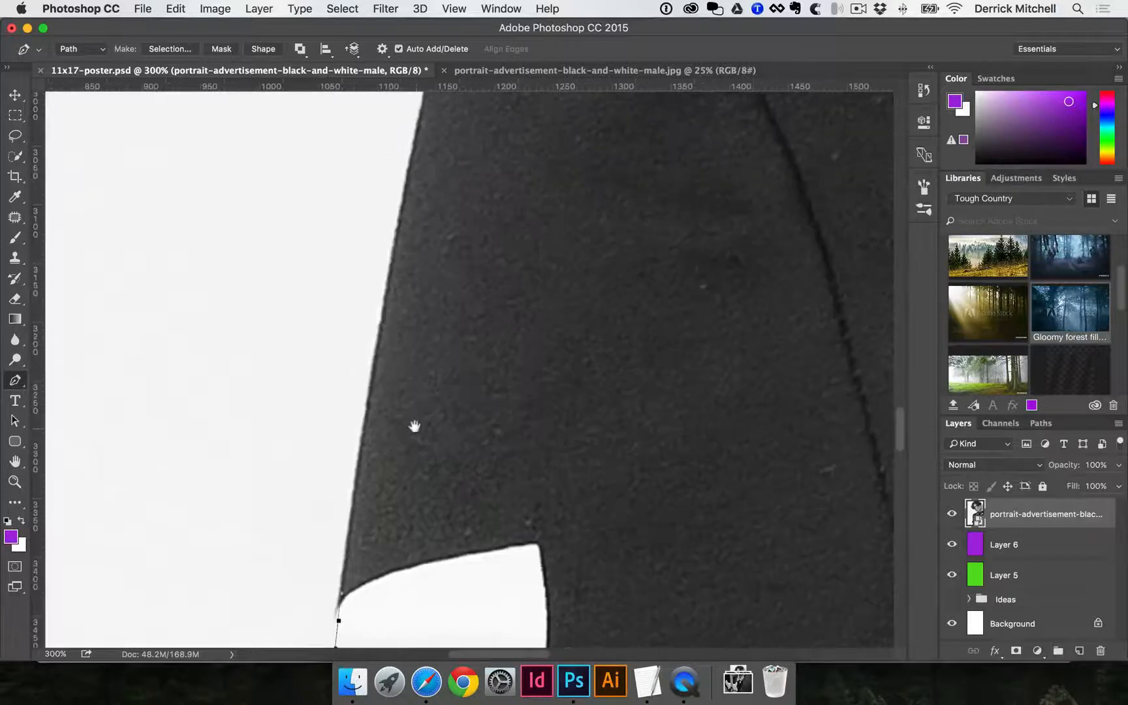
pyautogui.click(174, 8)
pyautogui.moveTo(215, 9)
pyautogui.moveTo(175, 9)
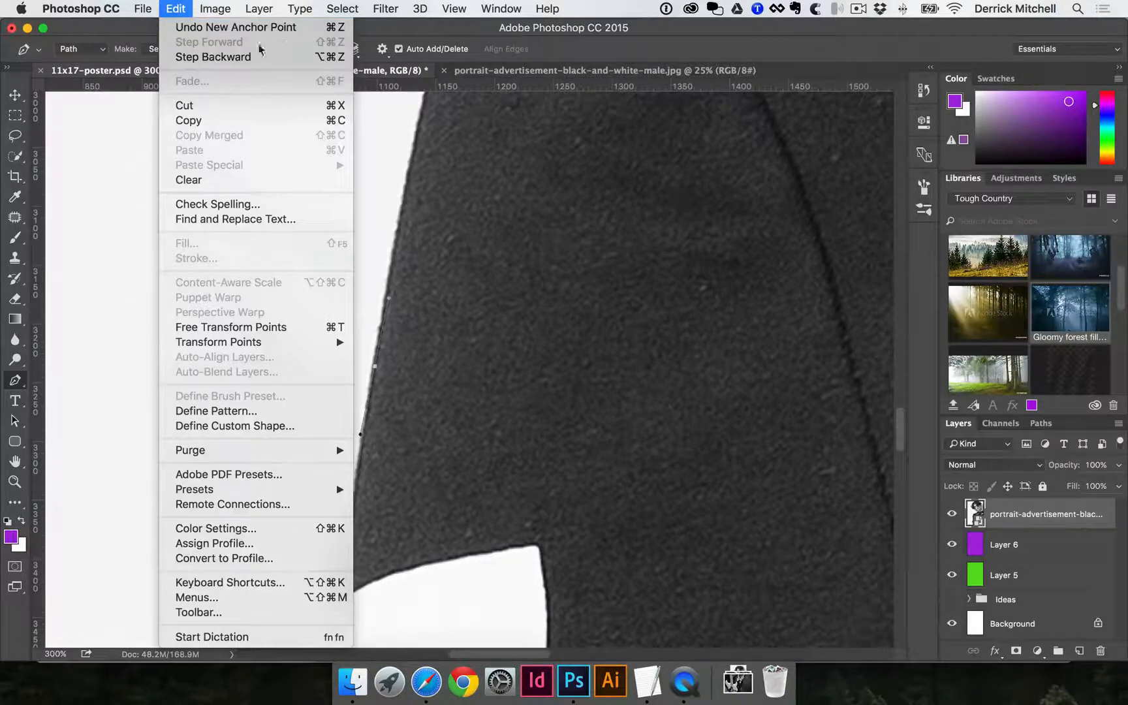
pyautogui.click(336, 57)
# Trace the upper sleeve's outer curve with anchor points up to the notch at the shoulder seam.
pyautogui.scroll(3, 415, 326)
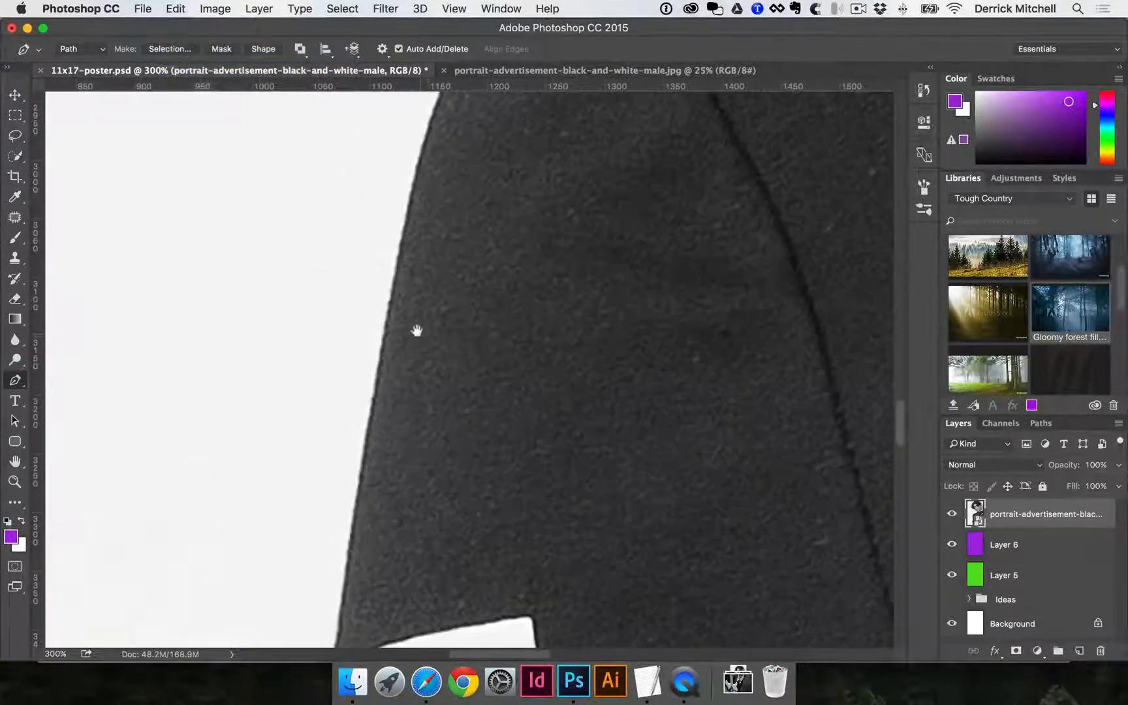
pyautogui.moveTo(286, 286); pyautogui.dragTo(295, 274)
pyautogui.moveTo(384, 317); pyautogui.dragTo(386, 283)
pyautogui.scroll(10, 391, 265)
pyautogui.hscroll(2, 390, 264)
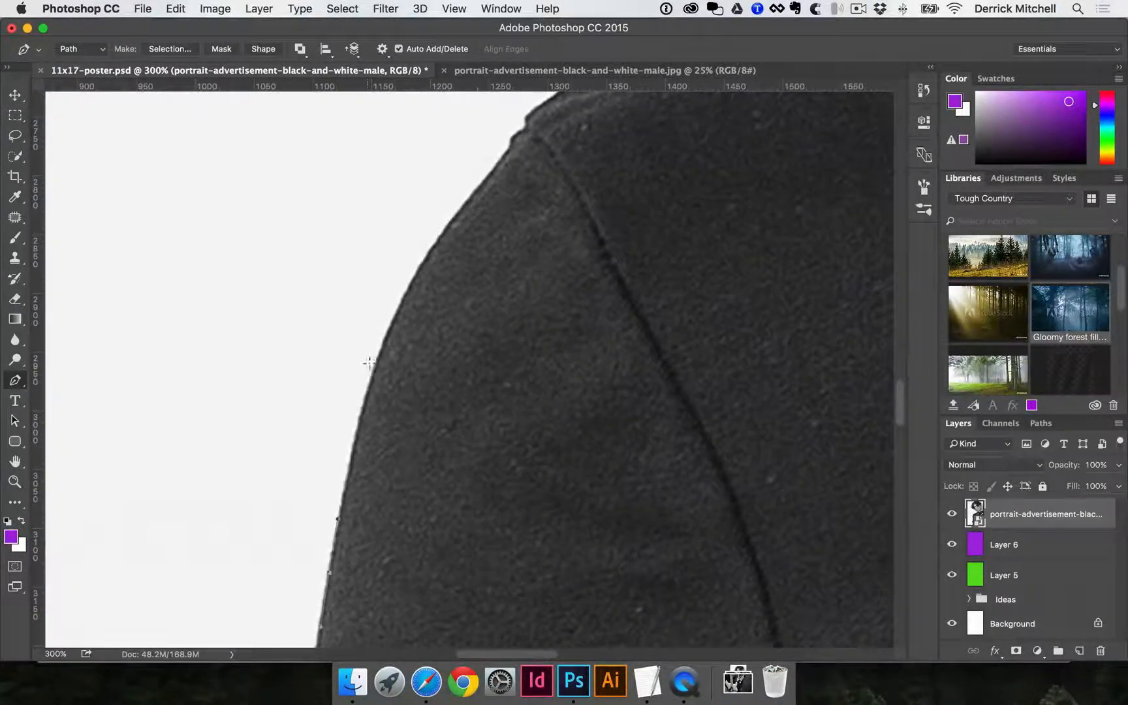
pyautogui.scroll(7, 391, 326)
pyautogui.hscroll(3, 392, 326)
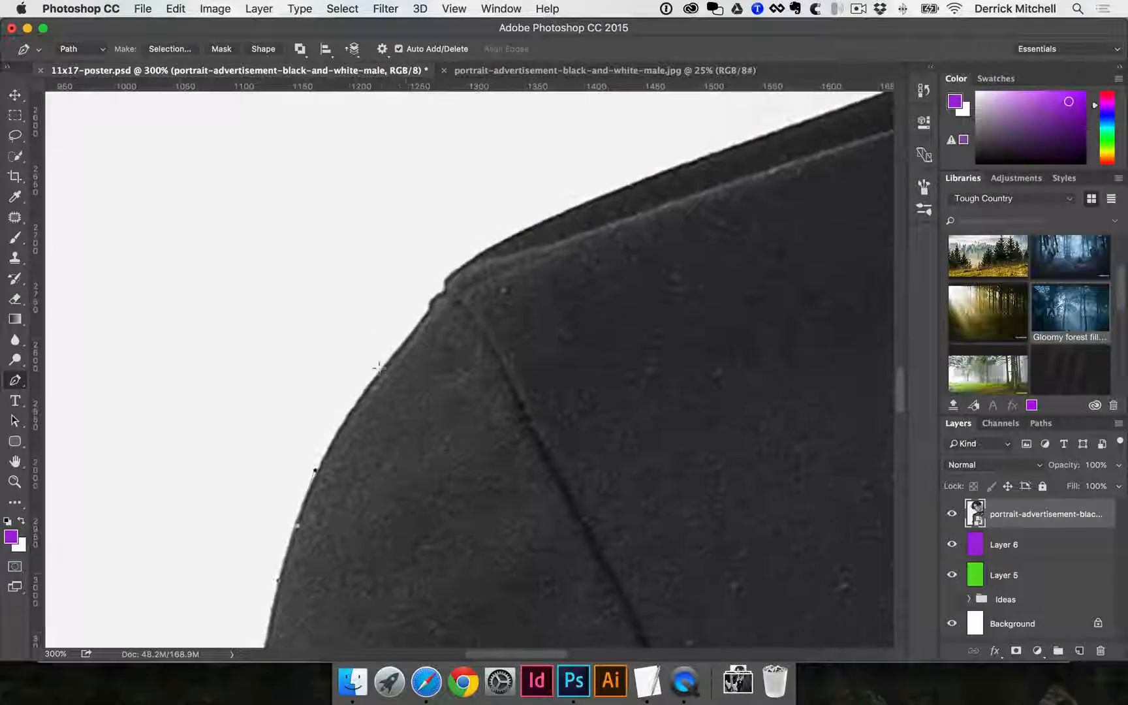
pyautogui.click(431, 302)
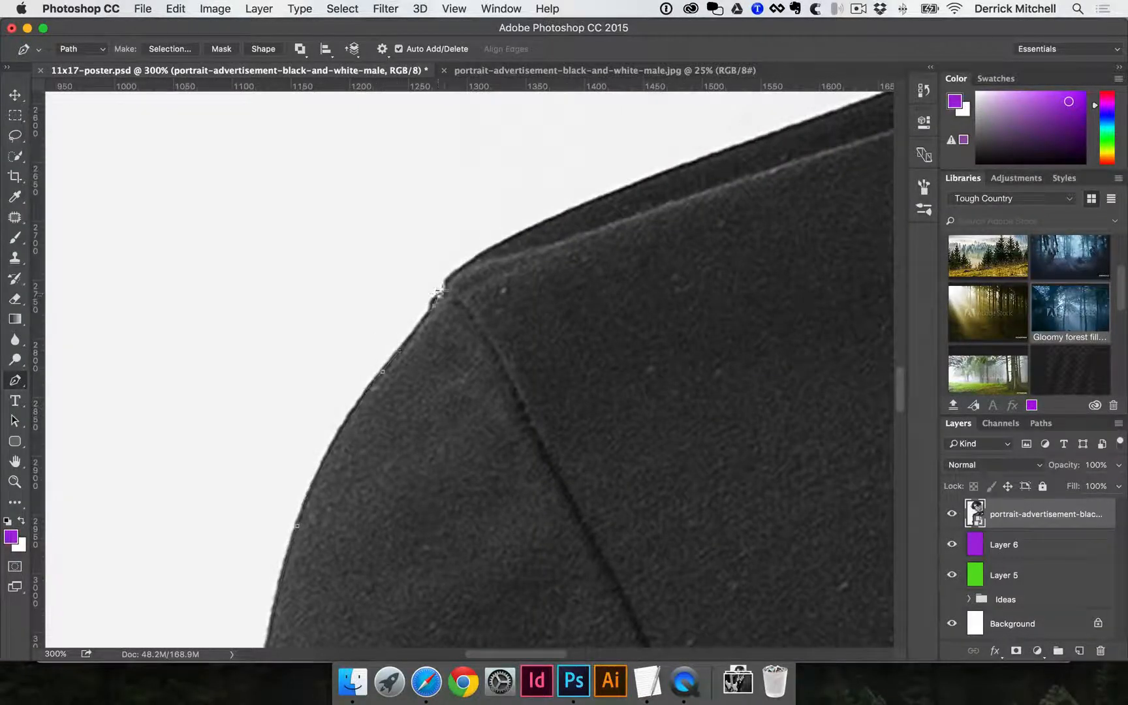
# Extend the path from the shoulder seam along the top edge of the shoulder toward the neckline.
pyautogui.scroll(7, 441, 275)
pyautogui.hscroll(7, 441, 276)
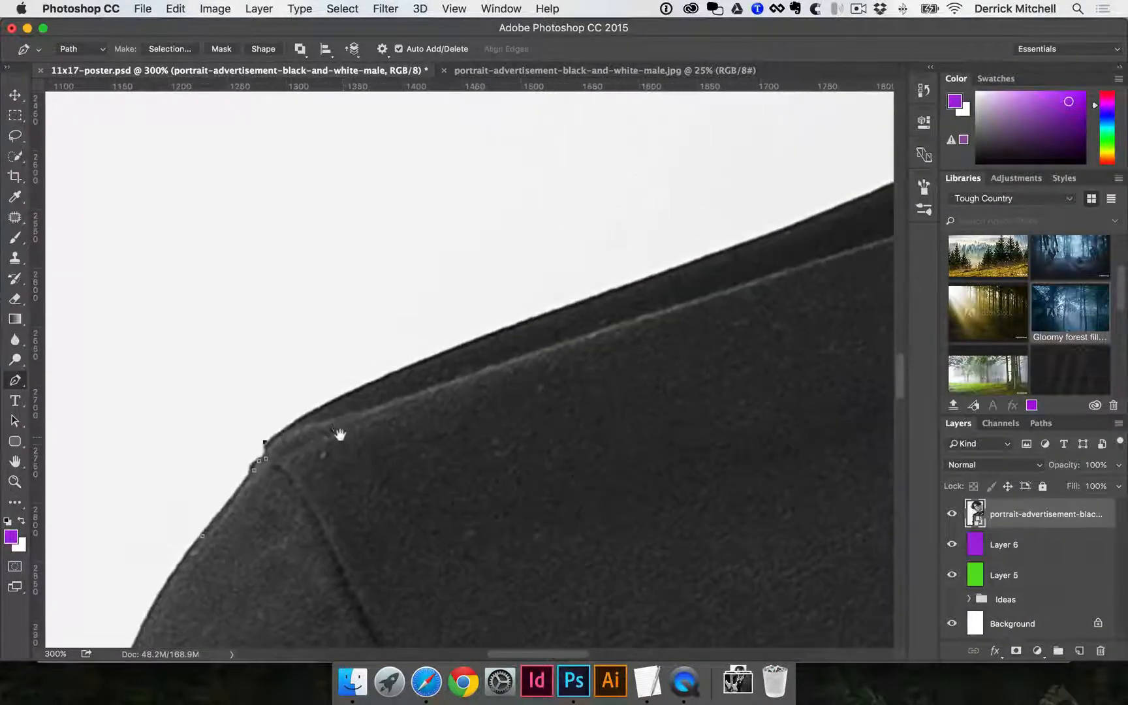
pyautogui.click(450, 339)
pyautogui.click(555, 299)
pyautogui.moveTo(655, 360); pyautogui.dragTo(297, 523)
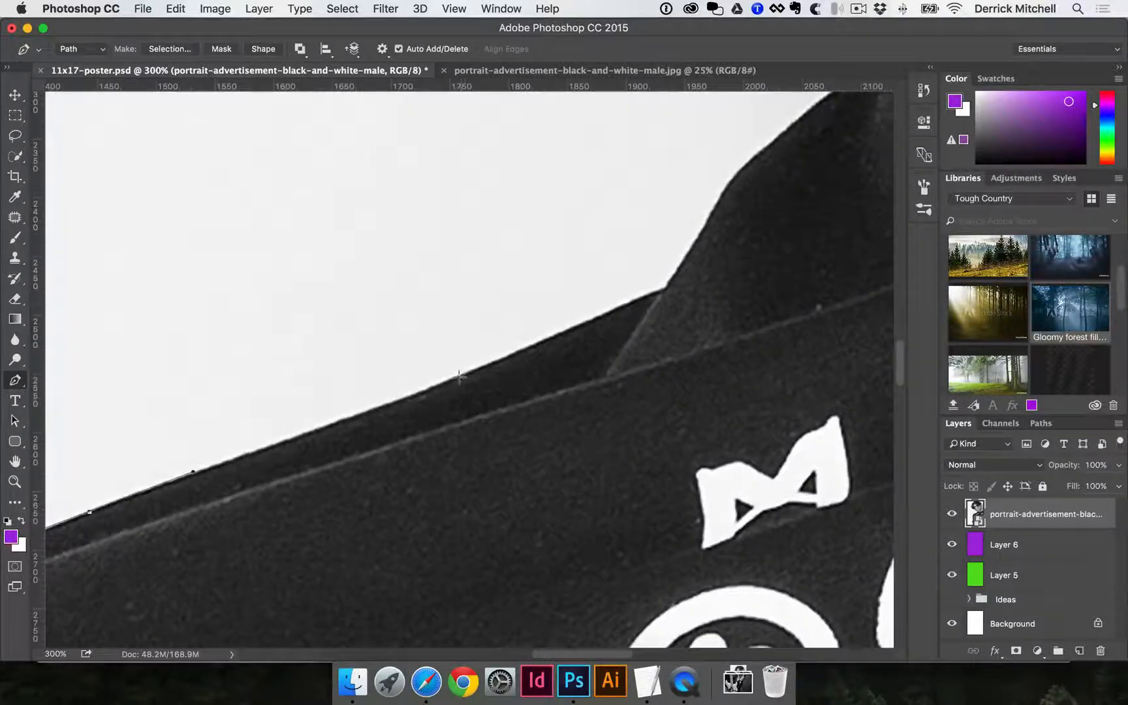
pyautogui.moveTo(458, 377); pyautogui.dragTo(496, 358)
# Trace the shirt's edge from the end of the shoulder slope up the fabric fold to the base of the collar.
pyautogui.scroll(5, 516, 418)
pyautogui.hscroll(5, 515, 418)
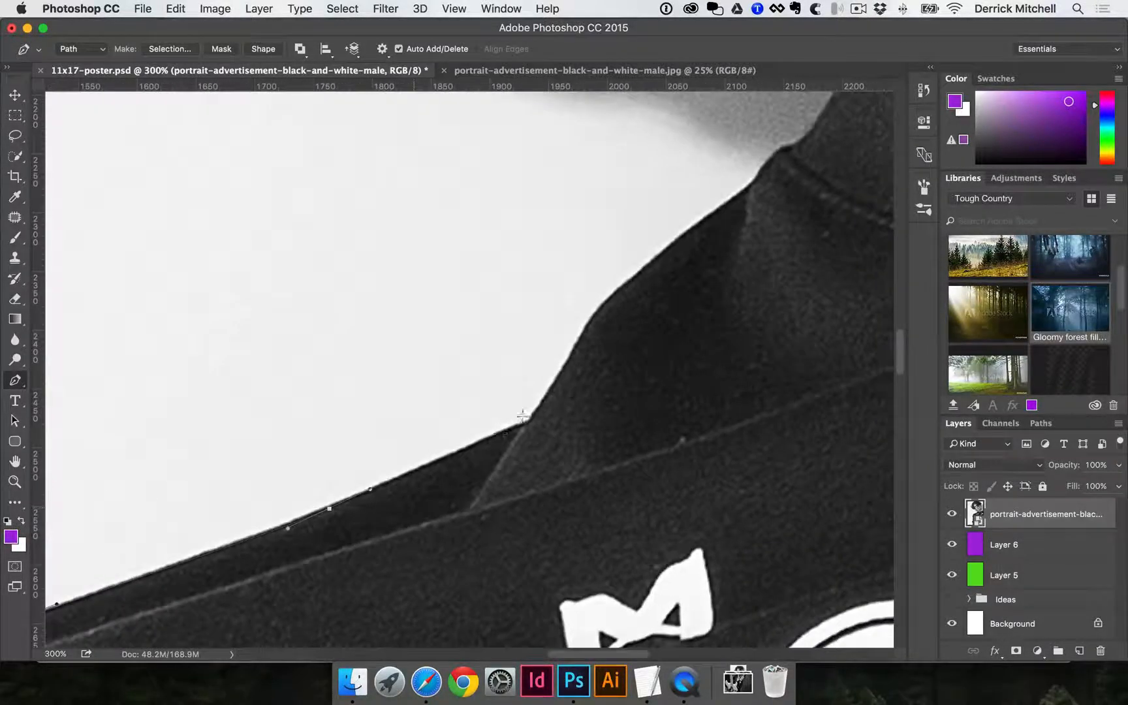
pyautogui.moveTo(612, 296); pyautogui.dragTo(639, 271)
pyautogui.scroll(8, 629, 272)
pyautogui.hscroll(4, 629, 272)
pyautogui.moveTo(612, 440); pyautogui.dragTo(685, 515)
pyautogui.click(680, 389)
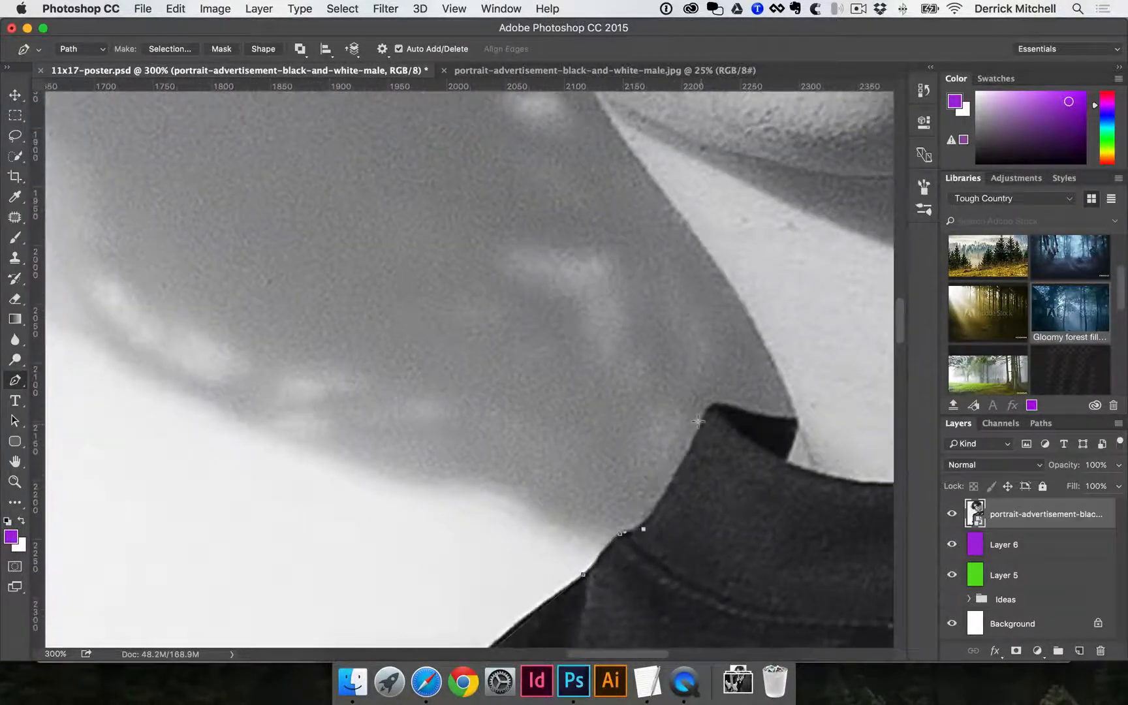
# Trace around the collar's upper edge and up the side of the neck to the corner where it meets the jaw.
pyautogui.moveTo(702, 425); pyautogui.dragTo(742, 410)
pyautogui.moveTo(759, 336); pyautogui.dragTo(768, 335)
pyautogui.moveTo(783, 446); pyautogui.dragTo(833, 605)
pyautogui.moveTo(758, 404); pyautogui.dragTo(736, 377)
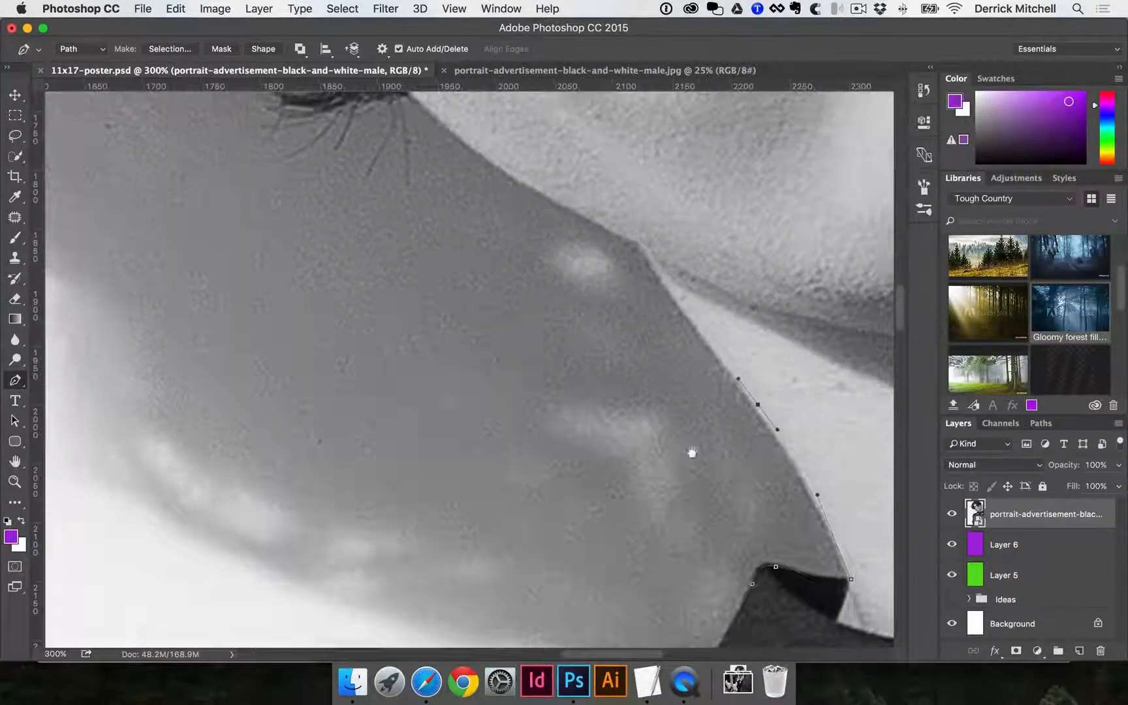
pyautogui.scroll(5, 692, 453)
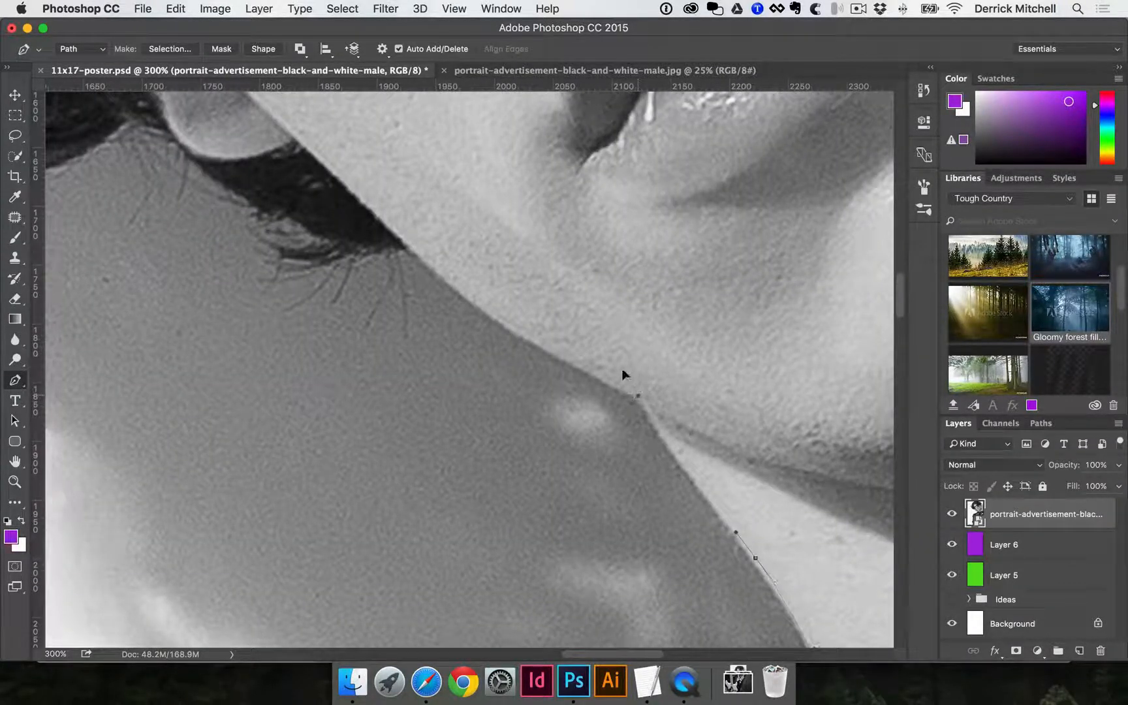
pyautogui.moveTo(622, 363); pyautogui.dragTo(626, 360)
# Try adding an extra anchor point on the neck edge just below the jaw corner, and undo it.
pyautogui.press('super+plus')
pyautogui.press('super+plus')
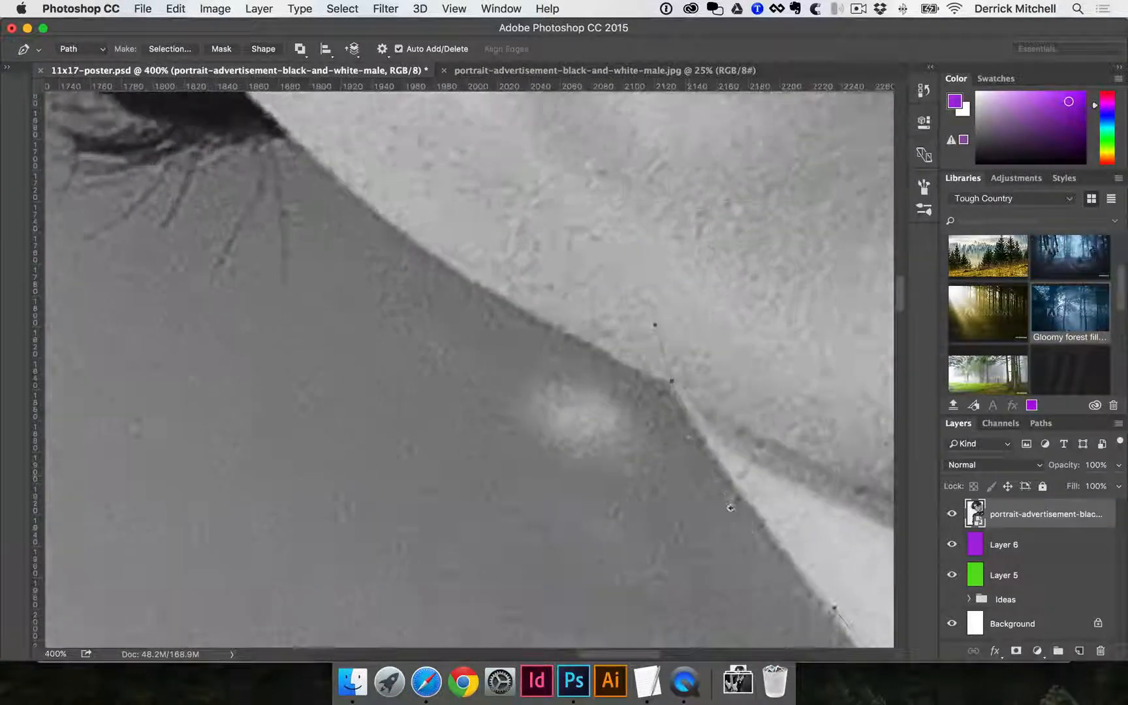
pyautogui.moveTo(732, 501); pyautogui.dragTo(659, 409)
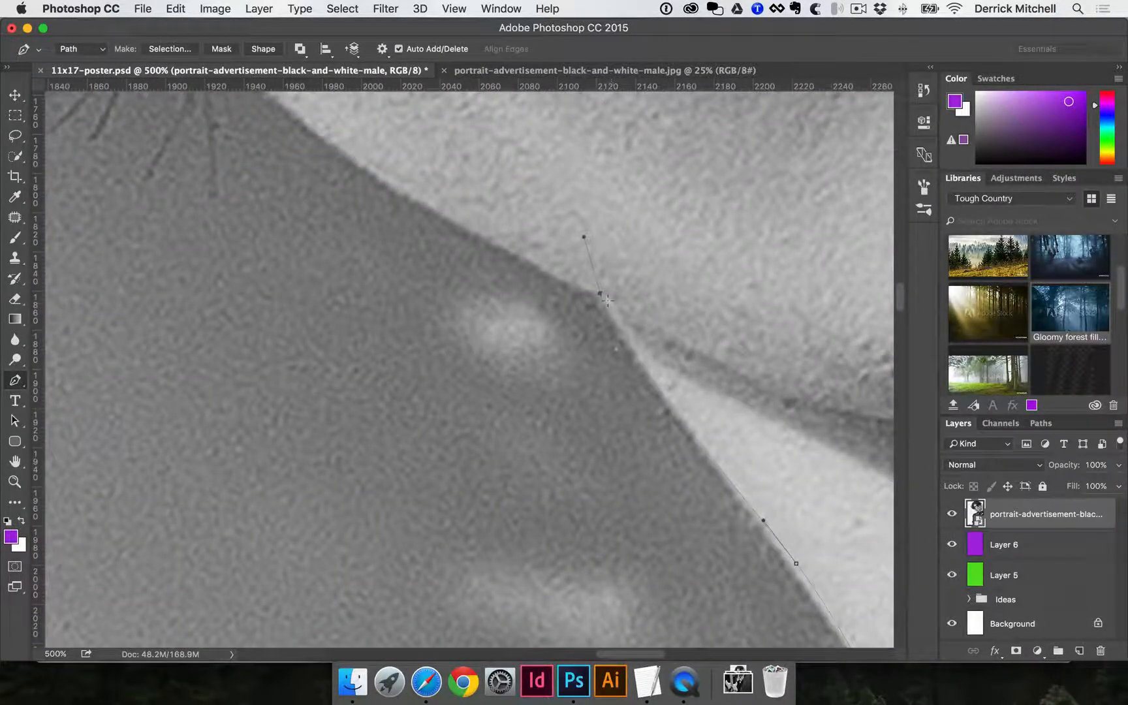
pyautogui.moveTo(662, 394); pyautogui.dragTo(671, 402)
pyautogui.press('super+z')
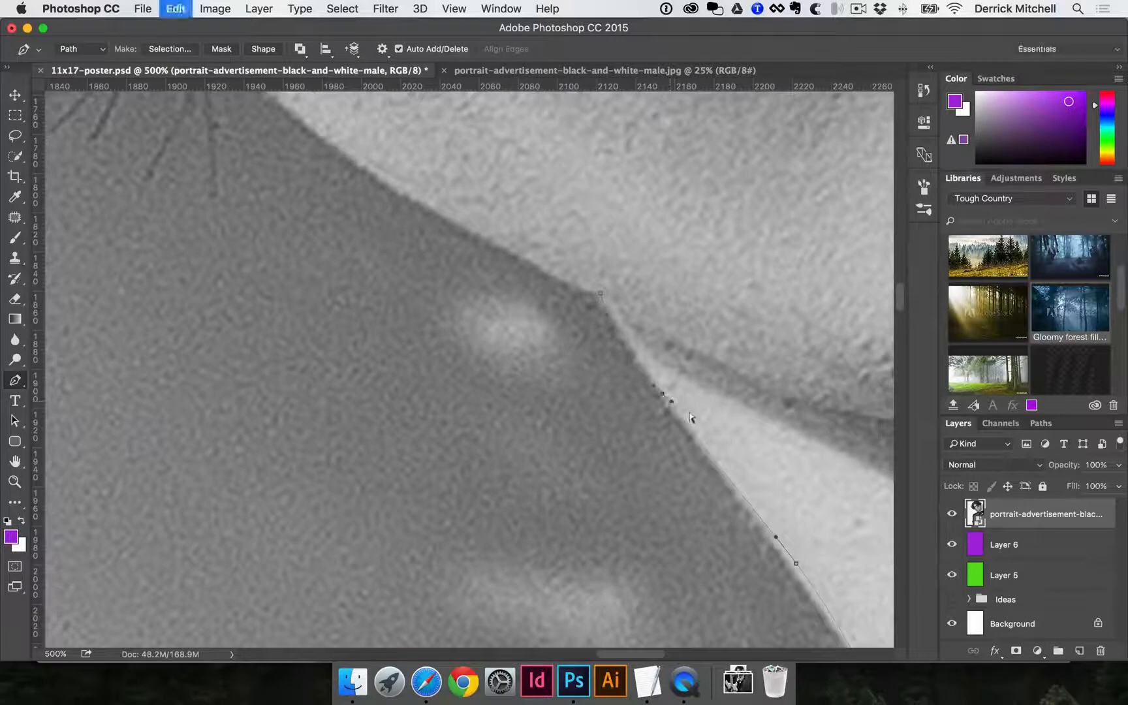
pyautogui.press('super+z')
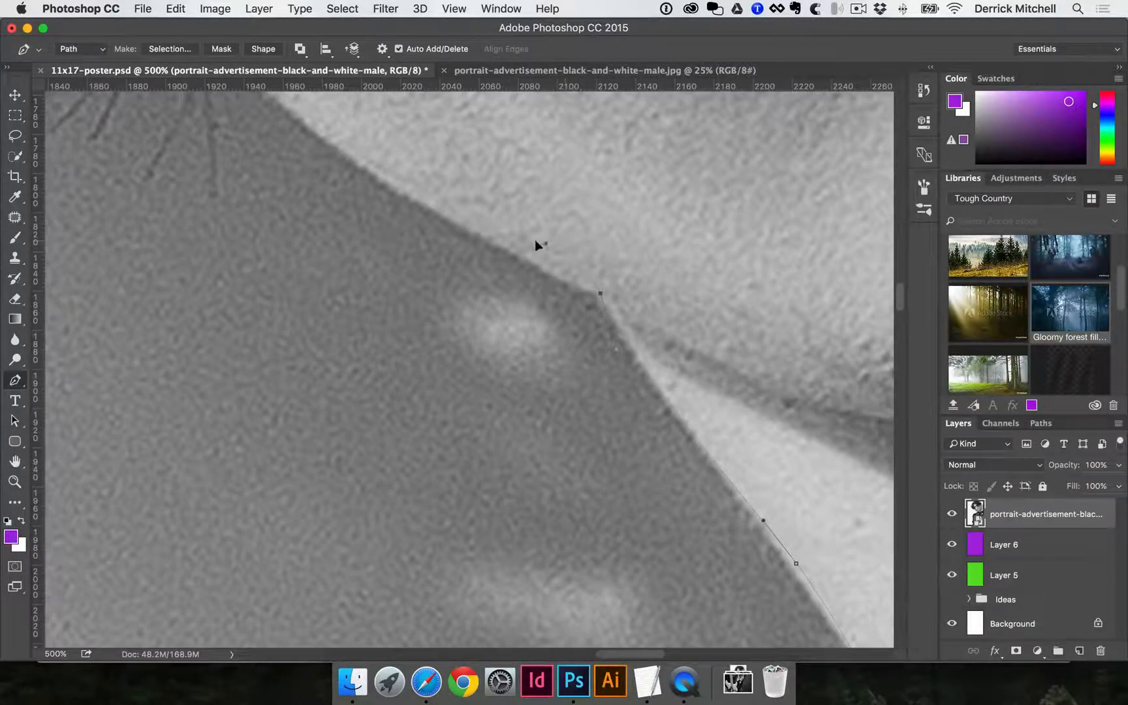
# Trace the jawline from the neck corner up to where the cheek meets the dark hair.
pyautogui.moveTo(505, 306); pyautogui.dragTo(598, 453)
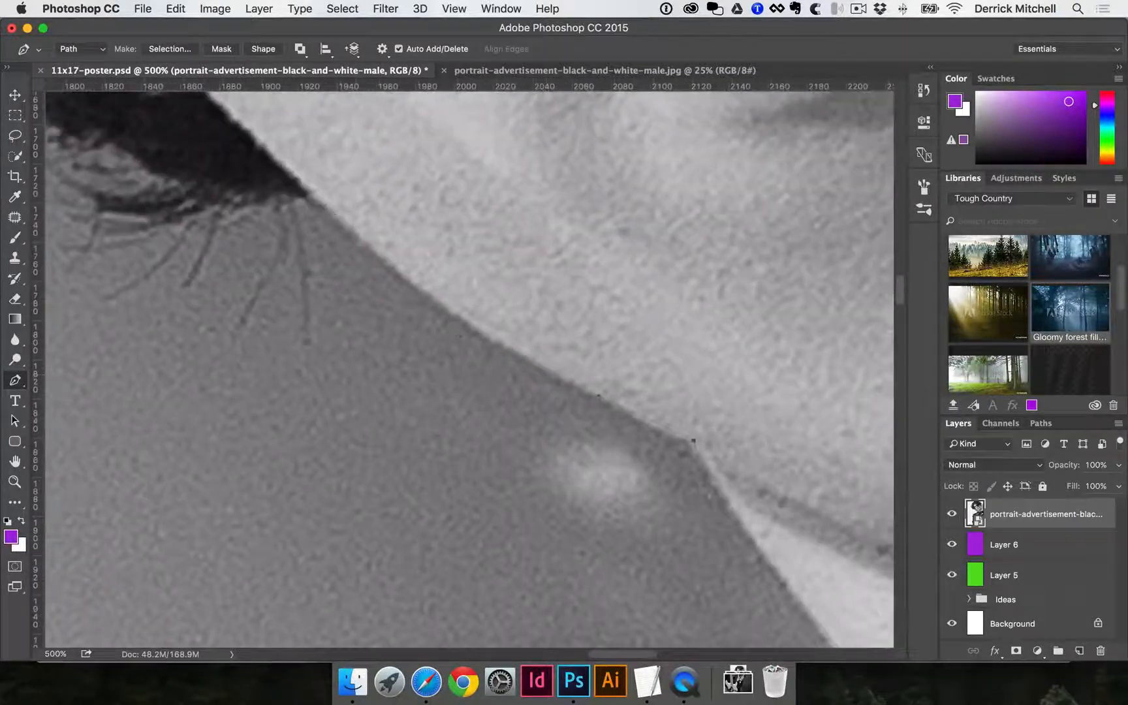
pyautogui.moveTo(312, 191); pyautogui.dragTo(287, 168)
pyautogui.moveTo(336, 413); pyautogui.dragTo(396, 402)
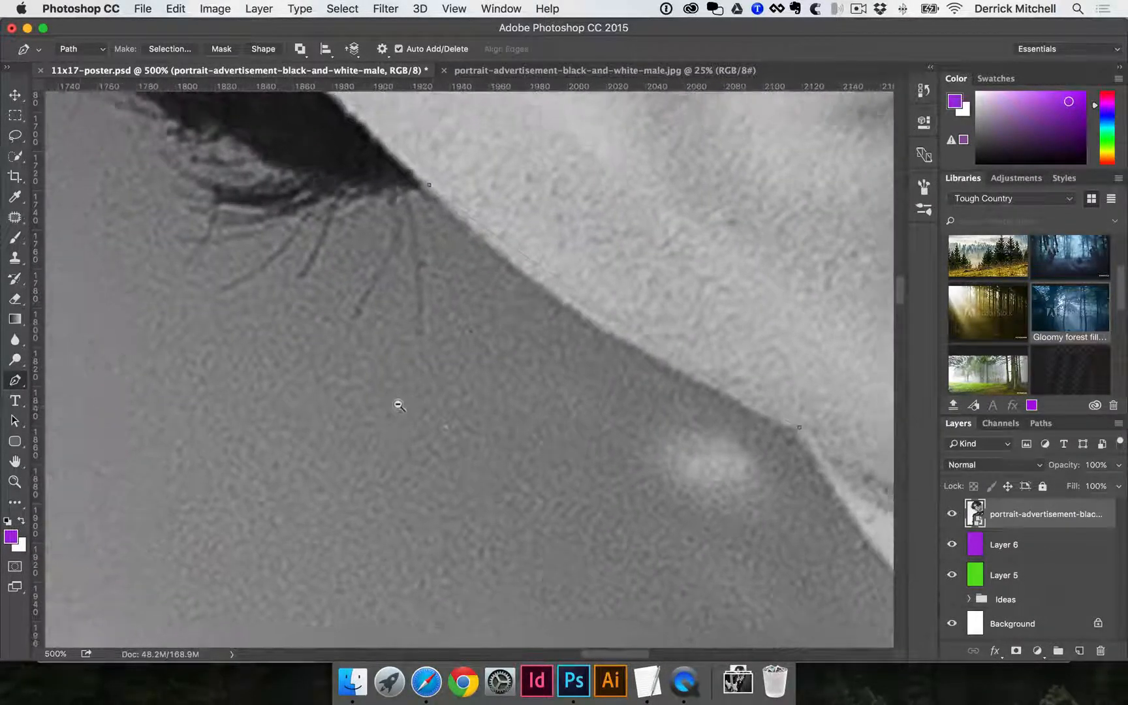
# Continue the path loosely beneath the curls from the cheek to the hair's outer left side, leaving a margin of background.
pyautogui.press('super+minus')
pyautogui.press('super+minus')
pyautogui.press('super+minus')
pyautogui.press('super+minus')
pyautogui.click(208, 412)
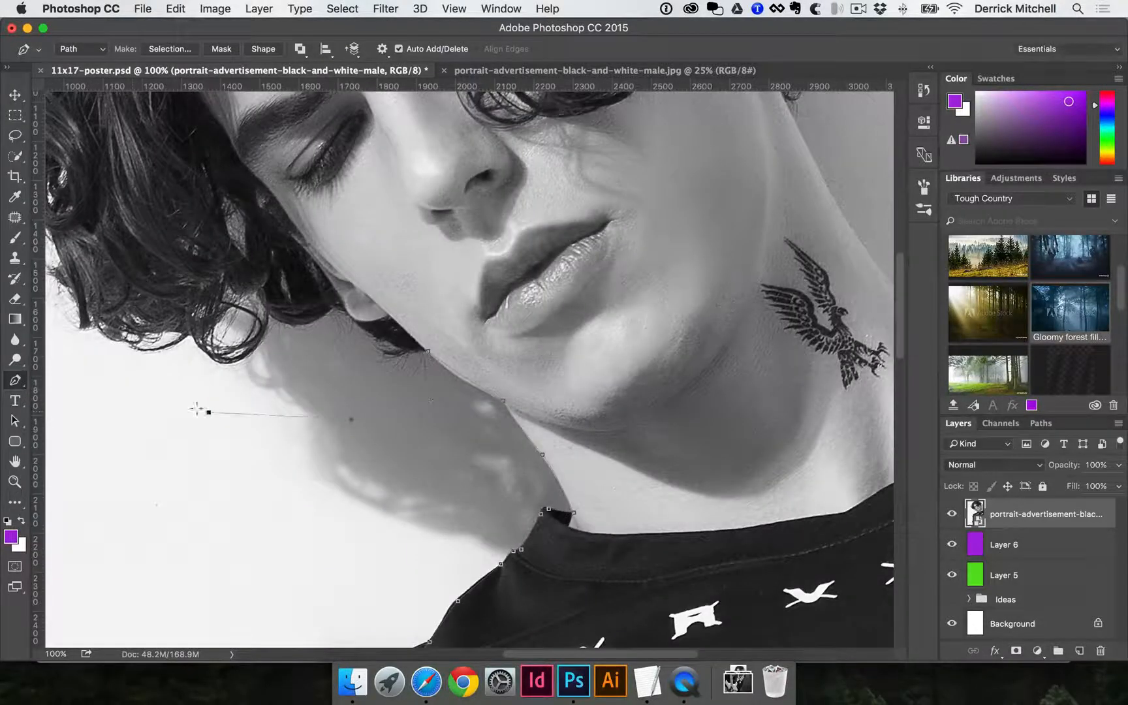
pyautogui.moveTo(130, 387); pyautogui.dragTo(353, 413)
pyautogui.click(303, 399)
pyautogui.click(209, 335)
pyautogui.moveTo(191, 273); pyautogui.dragTo(314, 440)
pyautogui.click(255, 408)
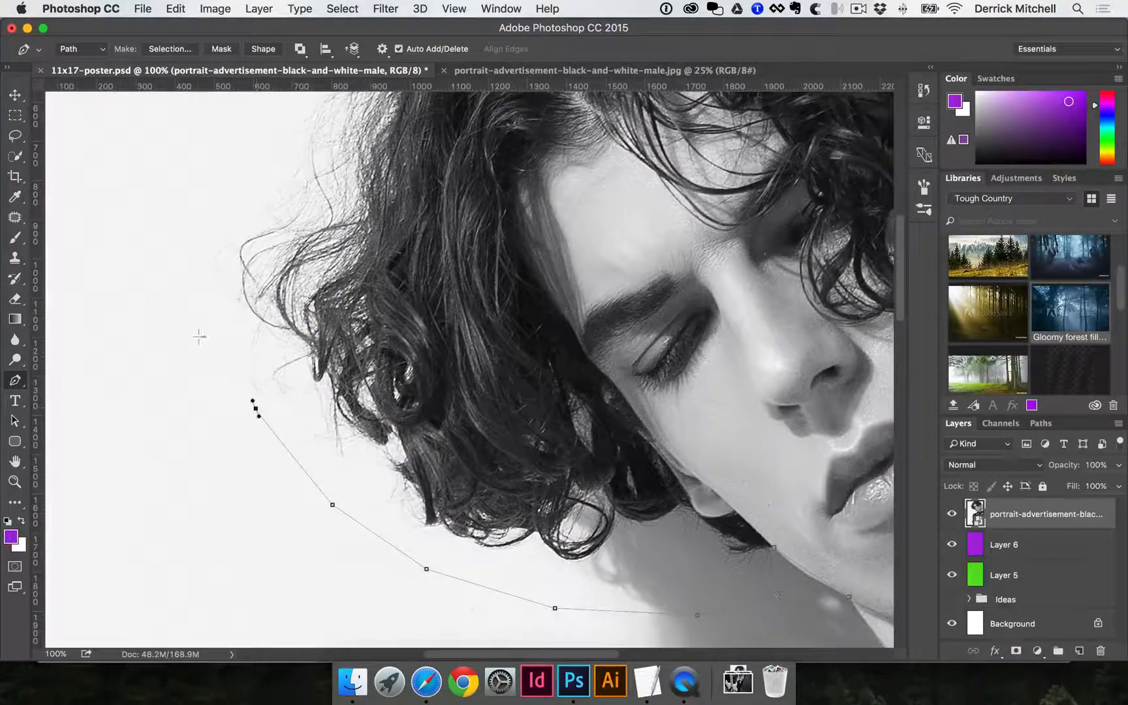
# Extend the path loosely up the left side of the hair and out beyond the canvas's top edge.
pyautogui.click(201, 319)
pyautogui.click(211, 230)
pyautogui.moveTo(210, 229); pyautogui.dragTo(205, 445)
pyautogui.click(248, 340)
pyautogui.click(307, 239)
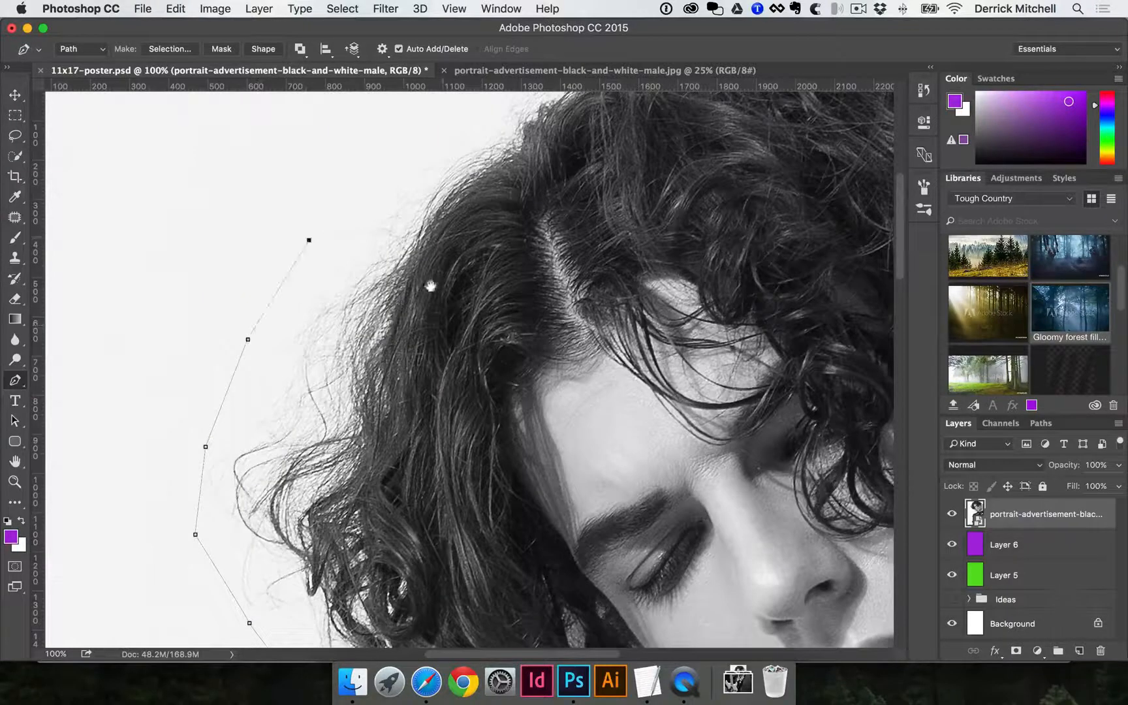
pyautogui.scroll(10, 431, 285)
pyautogui.hscroll(3, 431, 285)
pyautogui.click(368, 408)
pyautogui.click(463, 304)
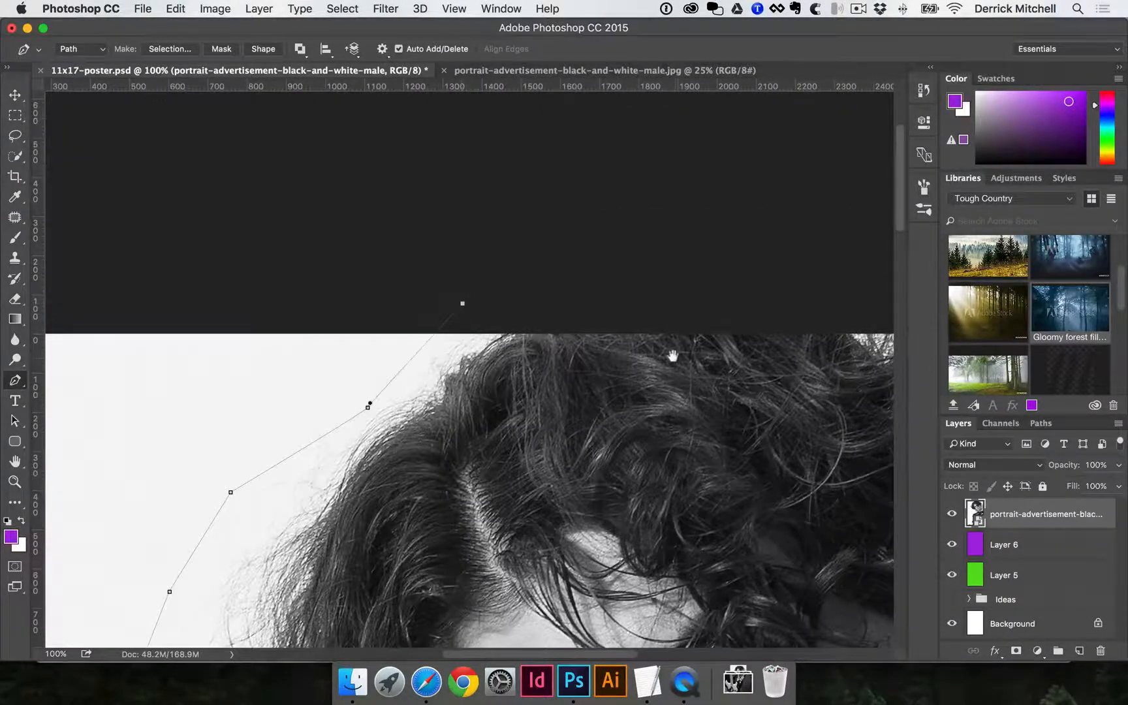
# Carry the path above the canvas over the head and down the background along the right side of the curls.
pyautogui.moveTo(672, 355); pyautogui.dragTo(413, 327)
pyautogui.click(754, 275)
pyautogui.moveTo(788, 346); pyautogui.dragTo(594, 321)
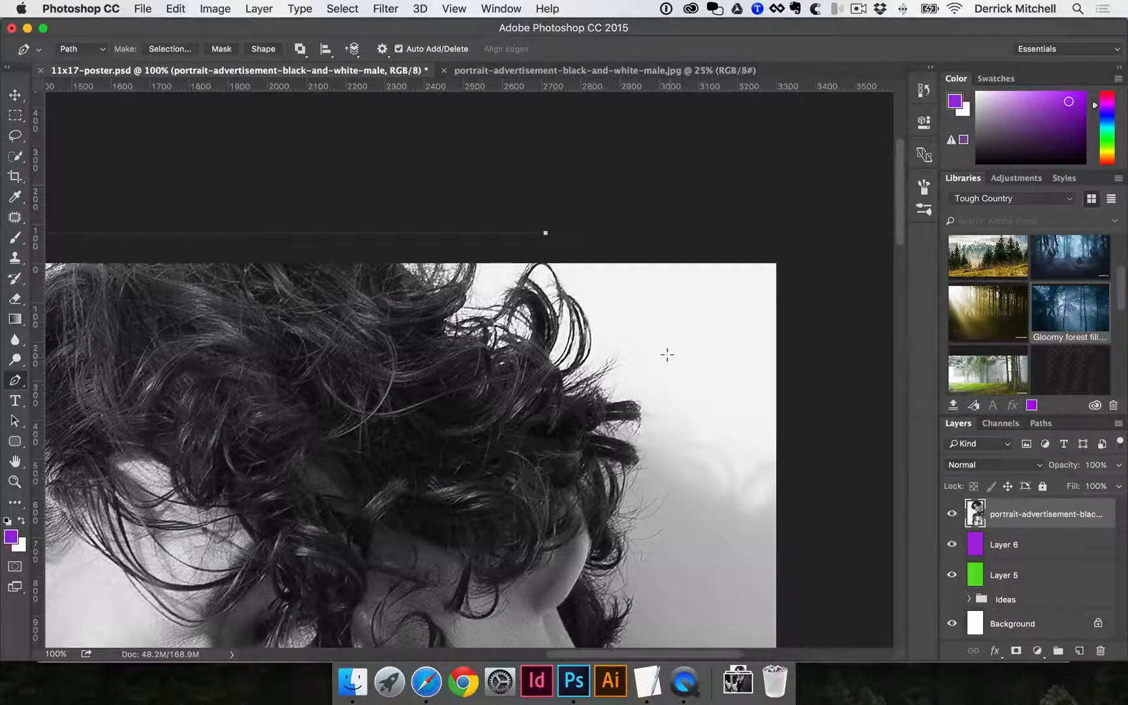
pyautogui.click(675, 358)
pyautogui.click(683, 481)
pyautogui.scroll(-5, 682, 480)
pyautogui.click(692, 433)
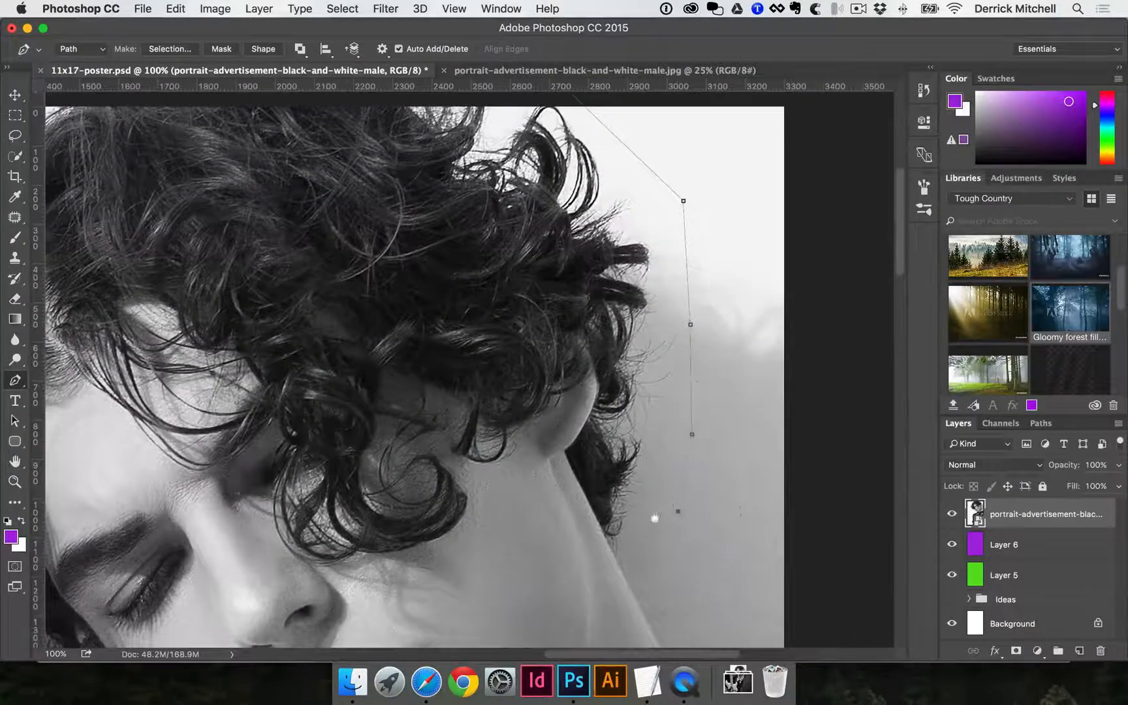
# Bring the path in below the curls and trace the back of the neck past the tattoo to beyond the canvas's right edge.
pyautogui.moveTo(654, 517); pyautogui.dragTo(660, 421)
pyautogui.keyDown('super'); pyautogui.click(661, 425); pyautogui.keyUp('super')
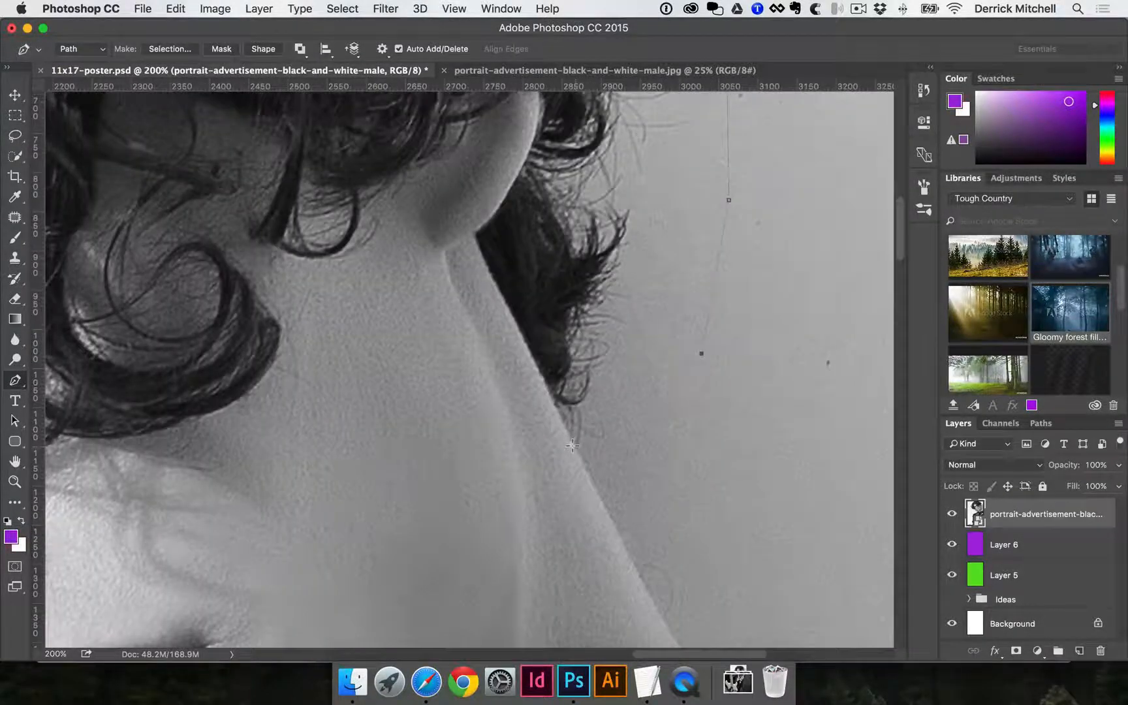
pyautogui.click(627, 556)
pyautogui.moveTo(600, 536); pyautogui.dragTo(479, 229)
pyautogui.click(581, 372)
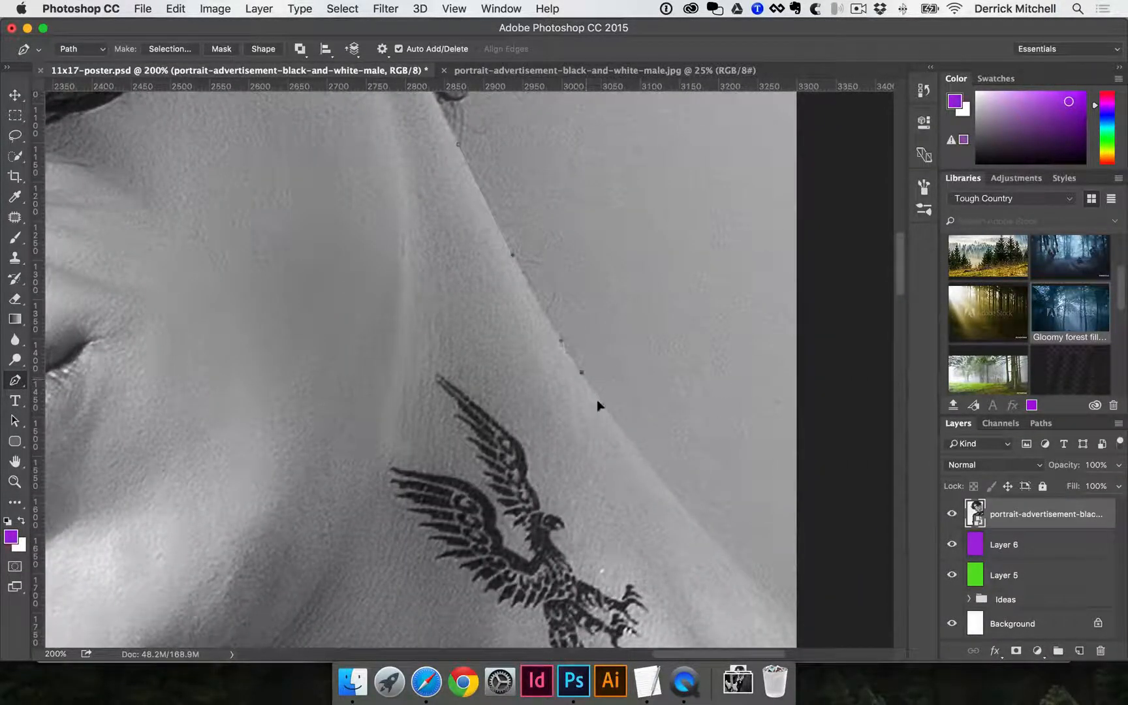
pyautogui.moveTo(616, 455); pyautogui.dragTo(494, 235)
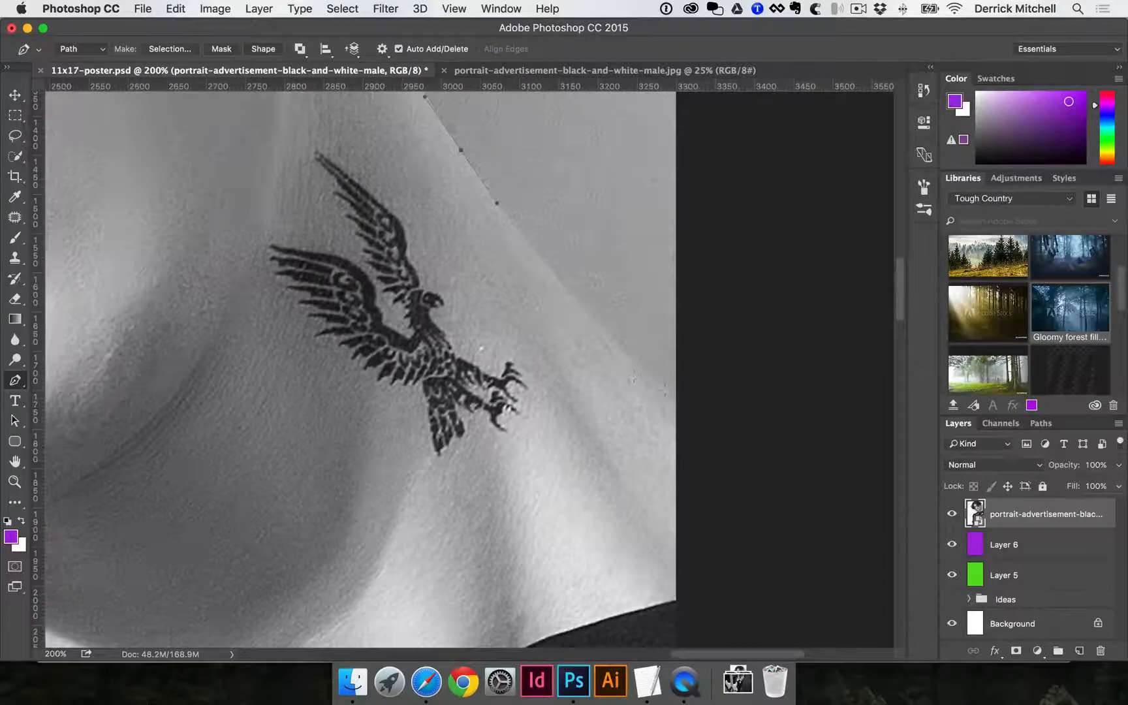
pyautogui.moveTo(685, 400); pyautogui.dragTo(782, 467)
# Route the path outside the canvas's right and bottom edges, and close it at its starting point below the arm.
pyautogui.keyDown('alt'); pyautogui.click(699, 443); pyautogui.keyUp('alt')
pyautogui.moveTo(577, 614); pyautogui.dragTo(582, 428)
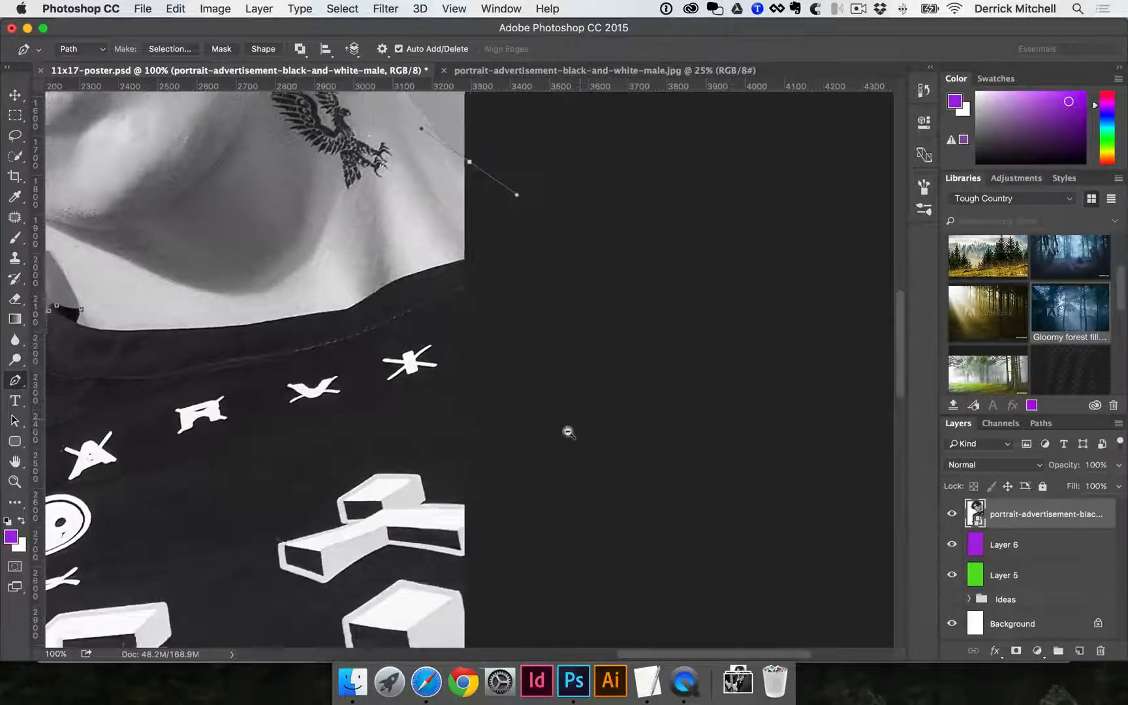
pyautogui.keyDown('alt'); pyautogui.click(566, 430); pyautogui.keyUp('alt')
pyautogui.moveTo(581, 499); pyautogui.dragTo(508, 453)
pyautogui.scroll(-8, 590, 252)
pyautogui.hscroll(-6, 590, 252)
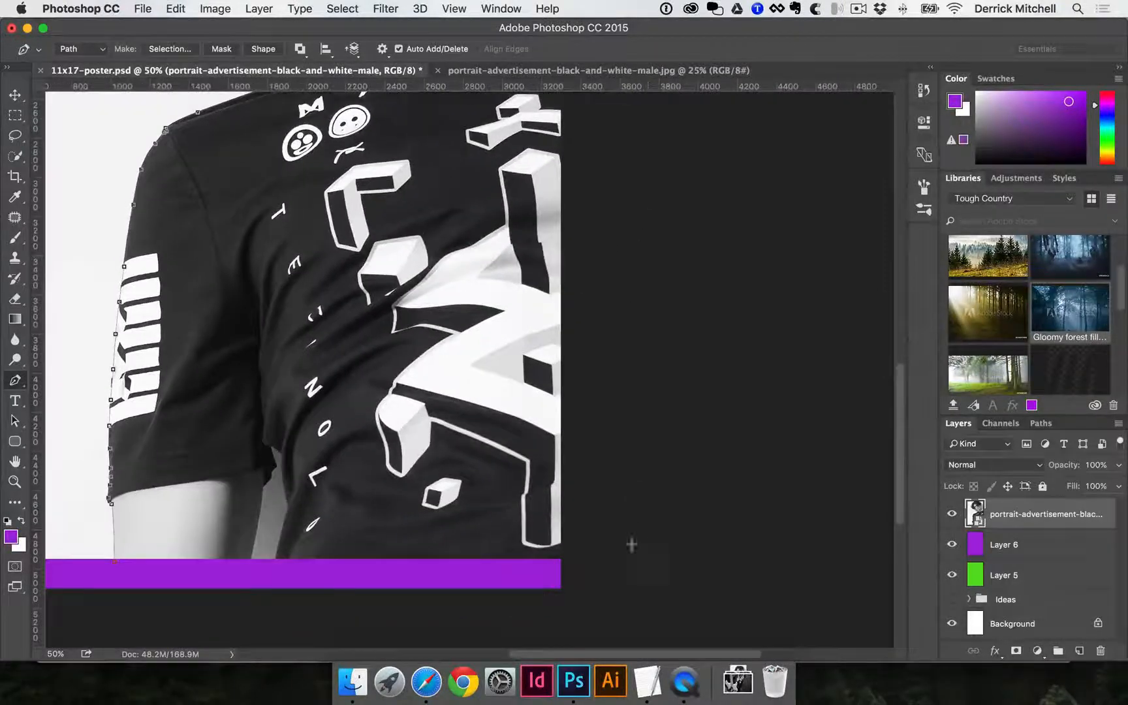
pyautogui.click(605, 597)
pyautogui.click(195, 617)
pyautogui.click(144, 604)
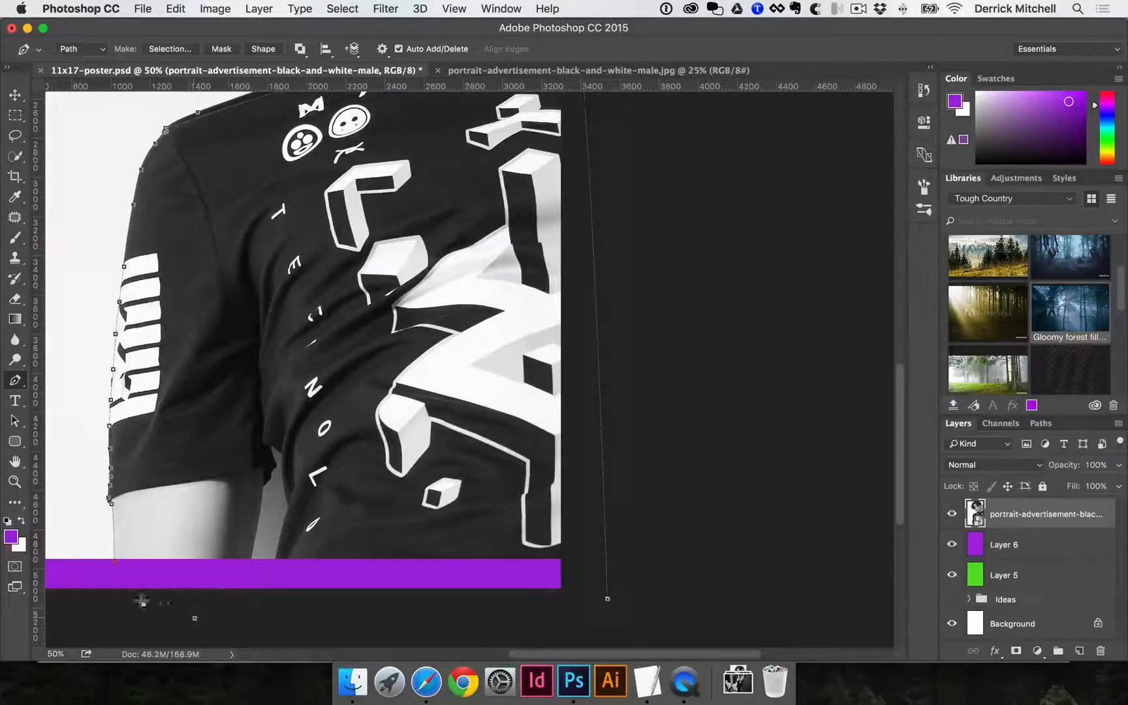
pyautogui.keyDown('super'); pyautogui.click(127, 579); pyautogui.keyUp('super')
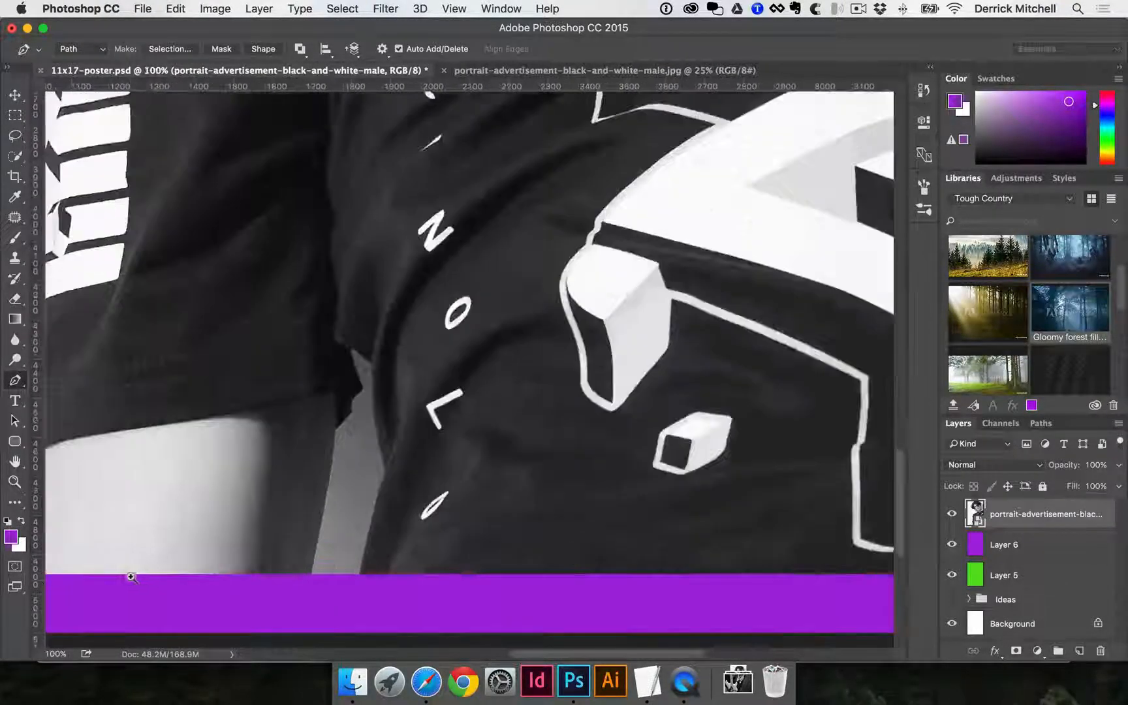
pyautogui.moveTo(263, 505); pyautogui.dragTo(354, 395)
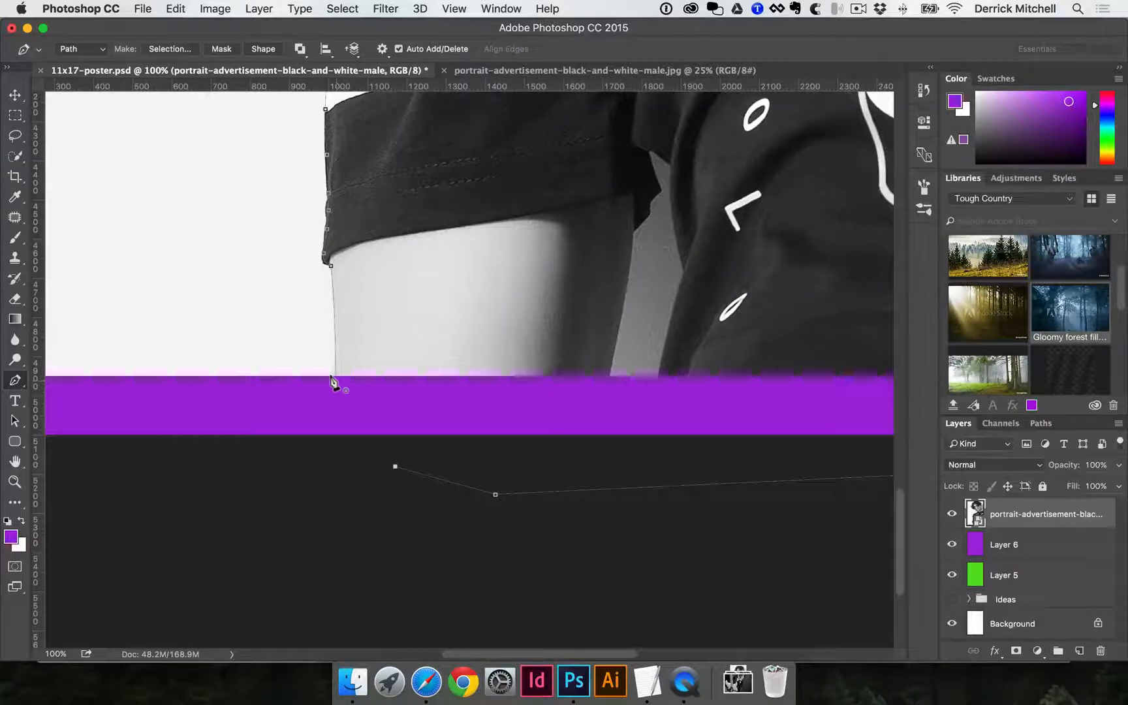
pyautogui.click(331, 385)
# Save the work path under the name CUTOUT.
pyautogui.click(1045, 424)
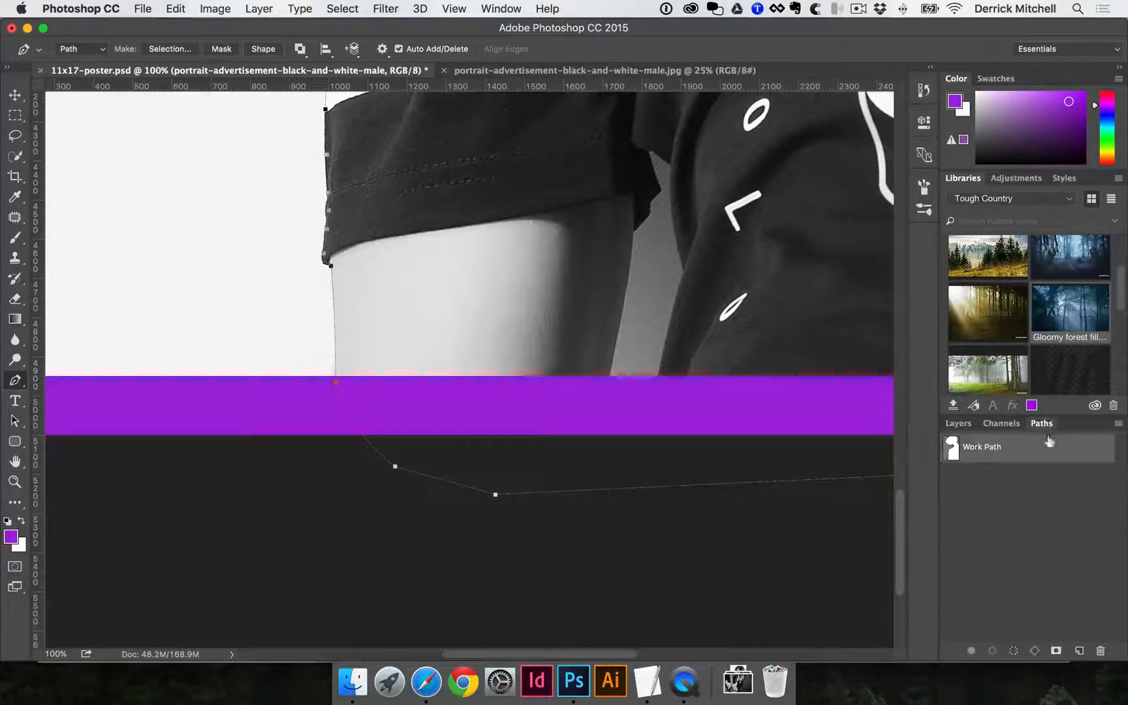
pyautogui.doubleClick(982, 449)
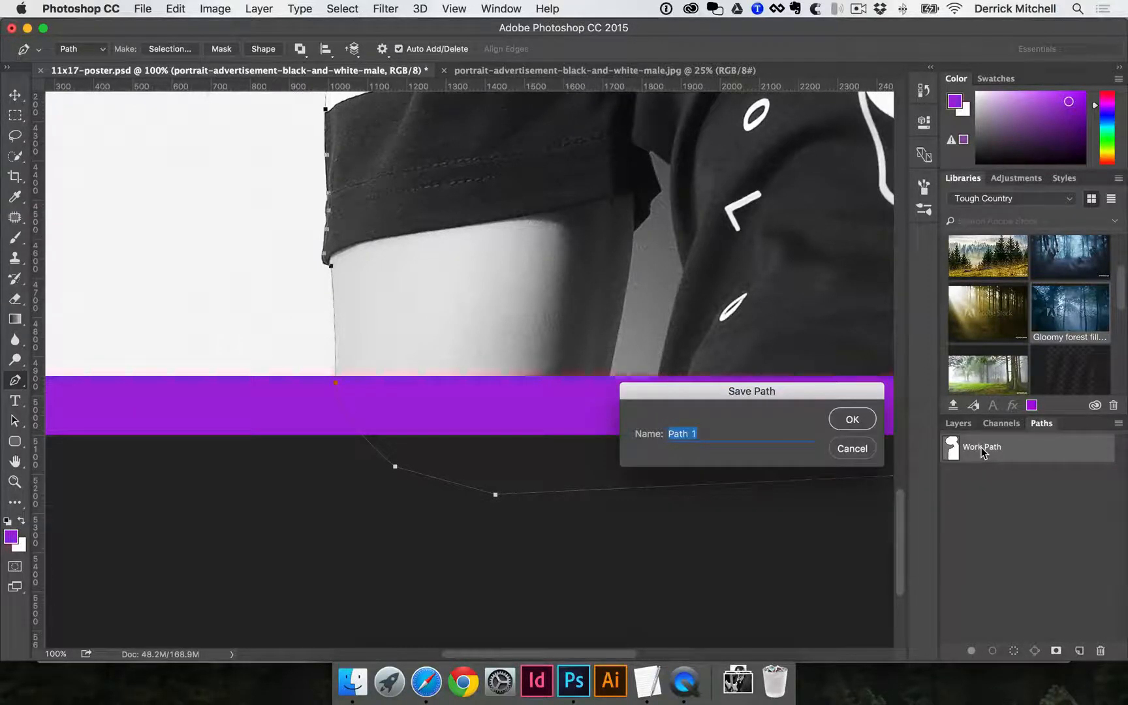
pyautogui.write('CUTOUT')
pyautogui.press('Return')
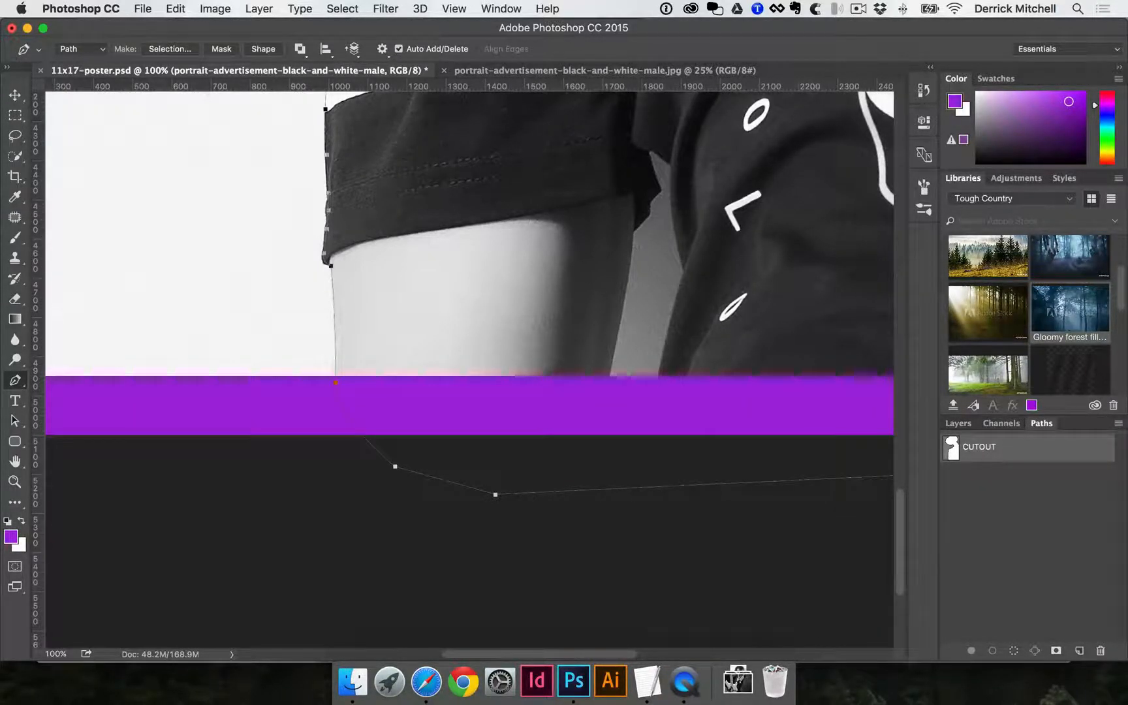
# Convert the CUTOUT path directly to a selection over the portrait layer, and deselect it.
pyautogui.click(958, 423)
pyautogui.hscroll(5, 868, 434)
pyautogui.scroll(5, 767, 425)
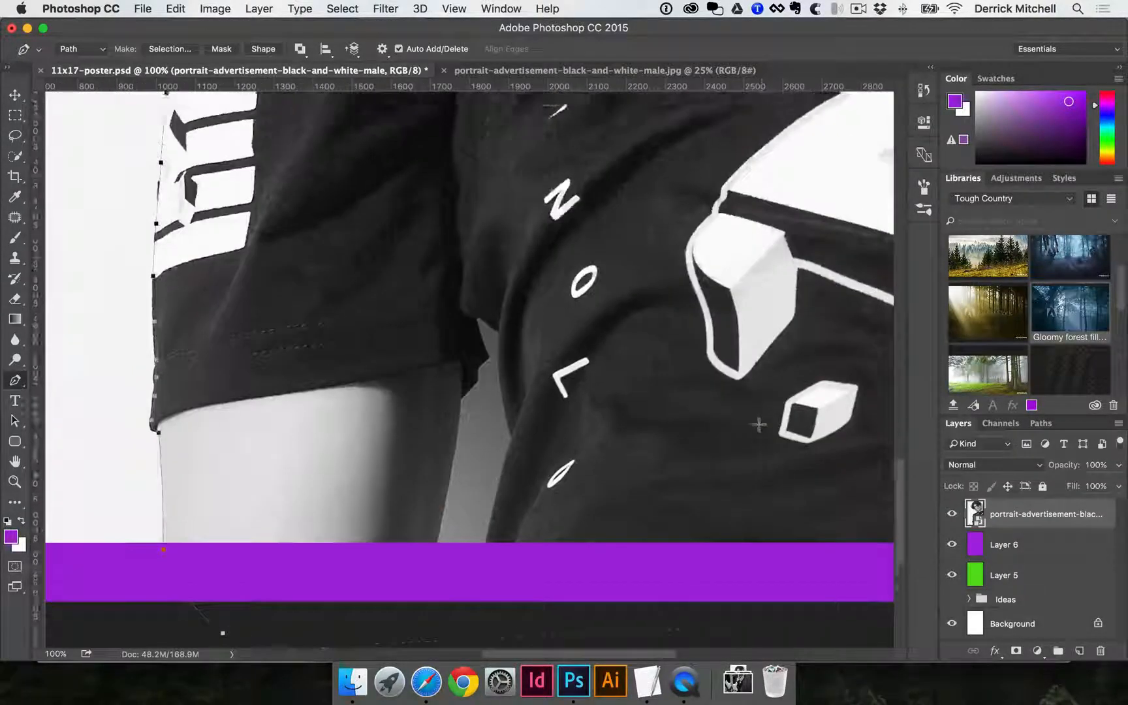
pyautogui.scroll(5, 759, 425)
pyautogui.scroll(-5, 758, 425)
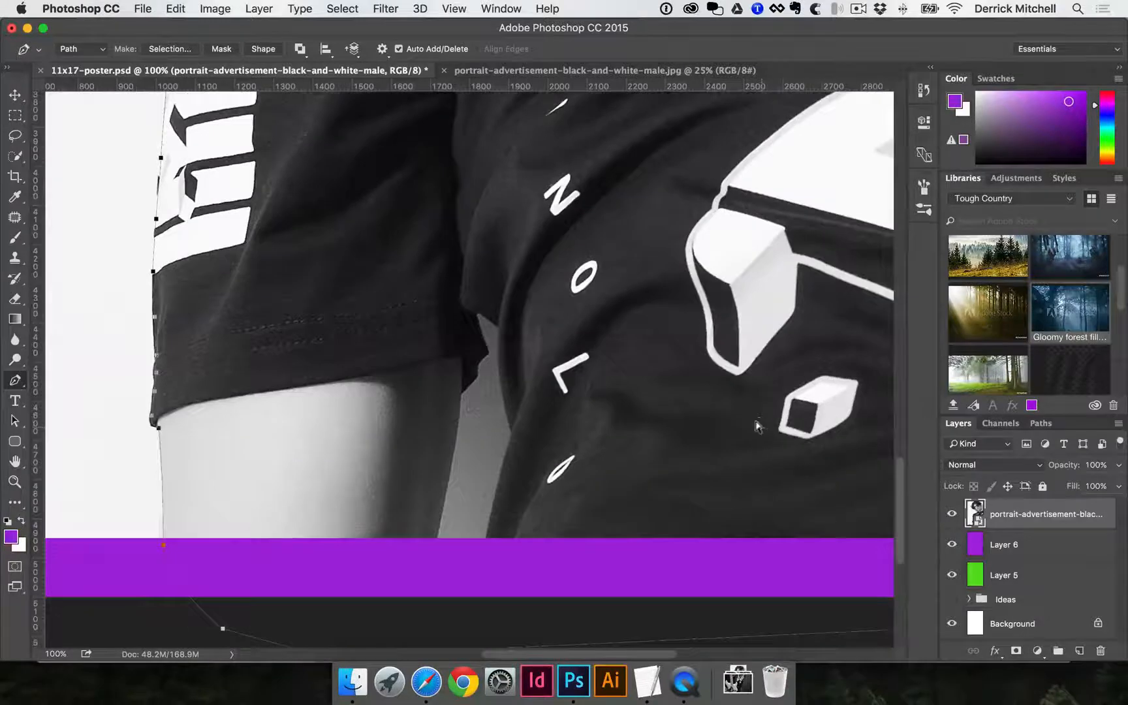
pyautogui.press('super+Return')
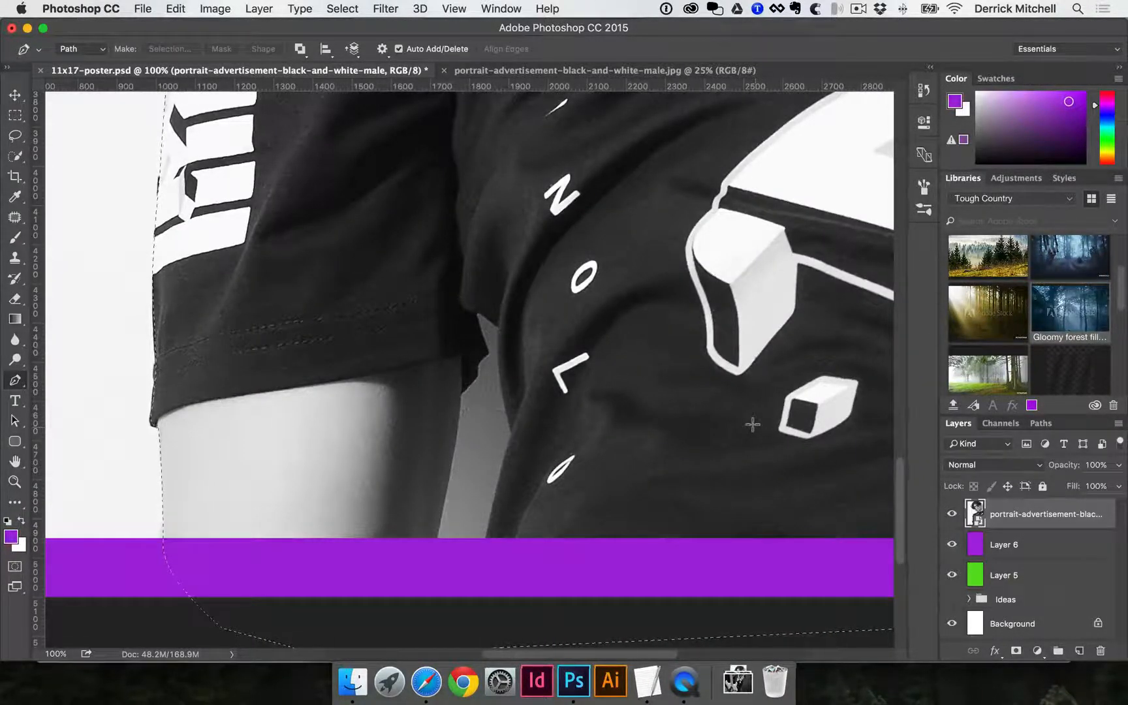
pyautogui.press('super+d')
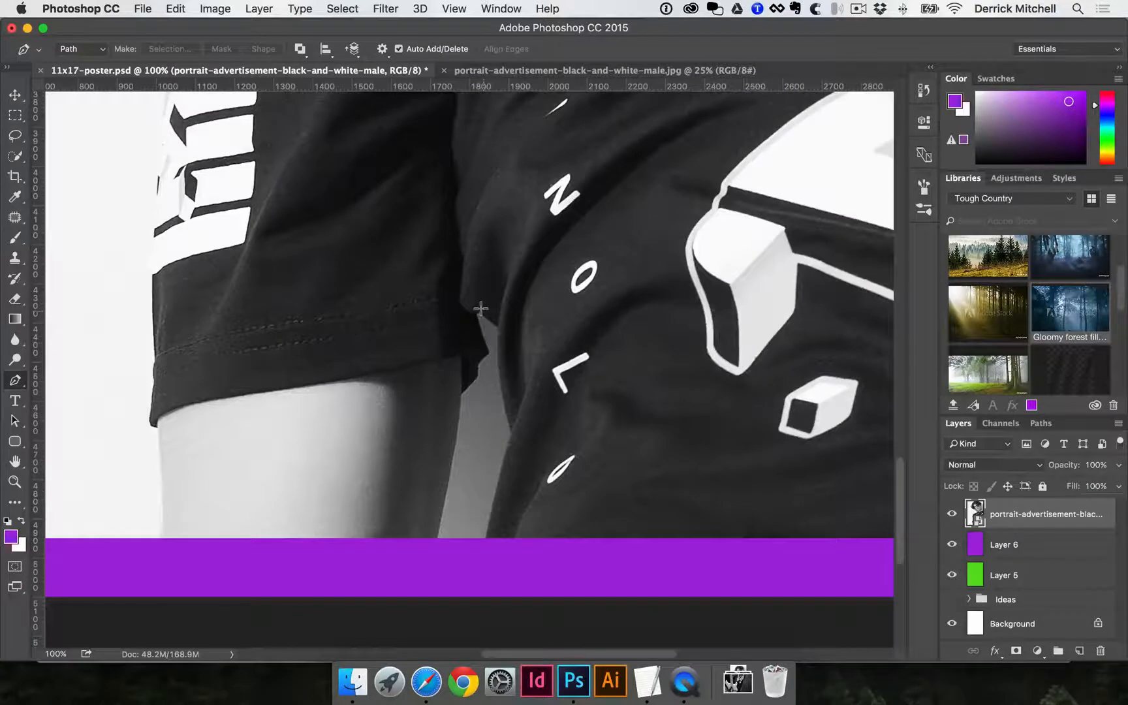
# Reactivate the CUTOUT path and make a new anti-aliased selection from it with a 0-pixel feather radius.
pyautogui.click(1041, 423)
pyautogui.click(959, 425)
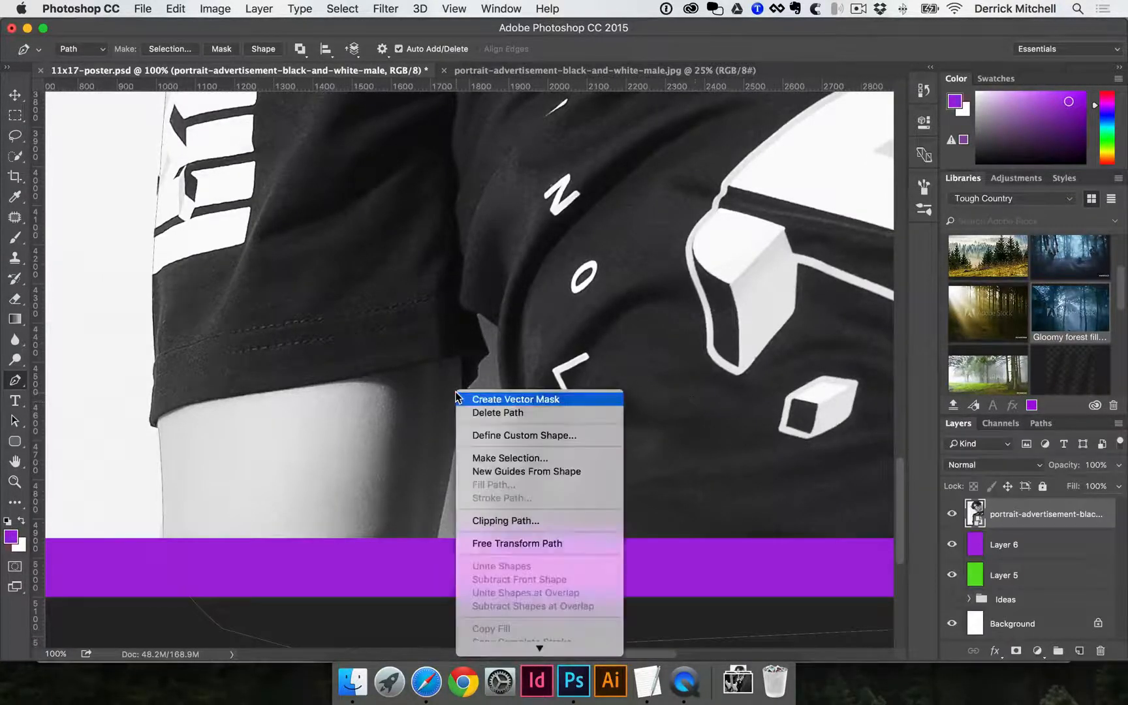
pyautogui.rightClick(457, 394)
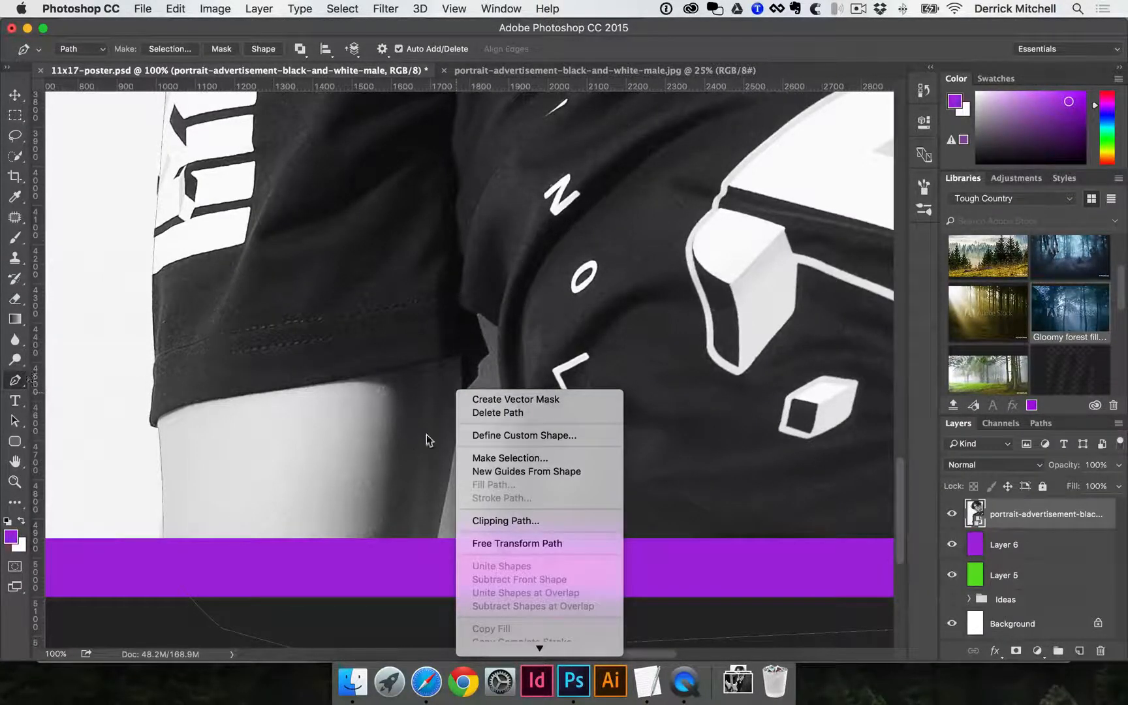
pyautogui.click(506, 459)
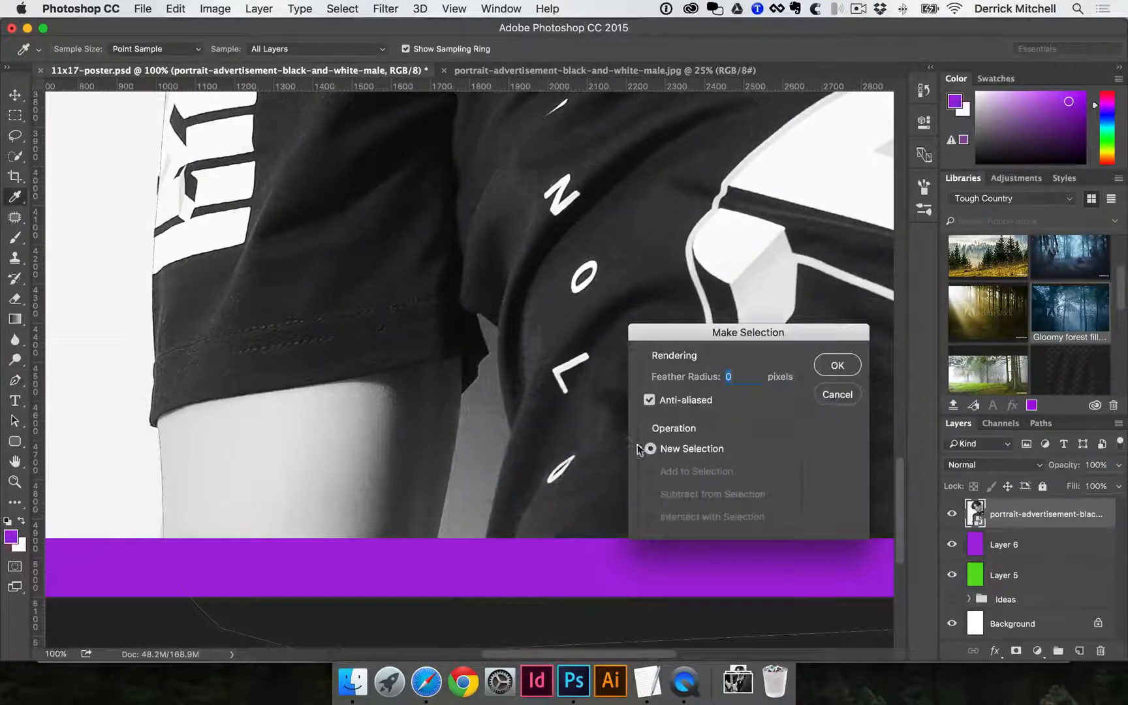
pyautogui.press('Return')
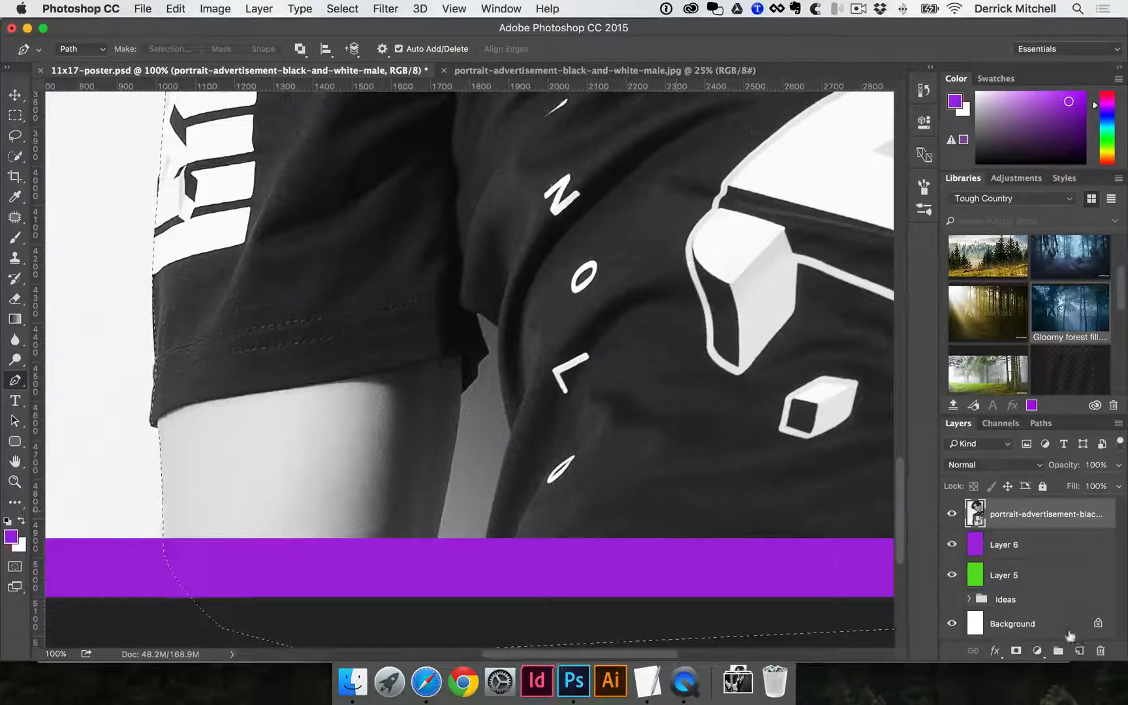
# Add a layer mask to the portrait layer from the selection and check the cutout against the purple background.
pyautogui.click(1015, 650)
pyautogui.press('super+minus')
pyautogui.press('super+minus')
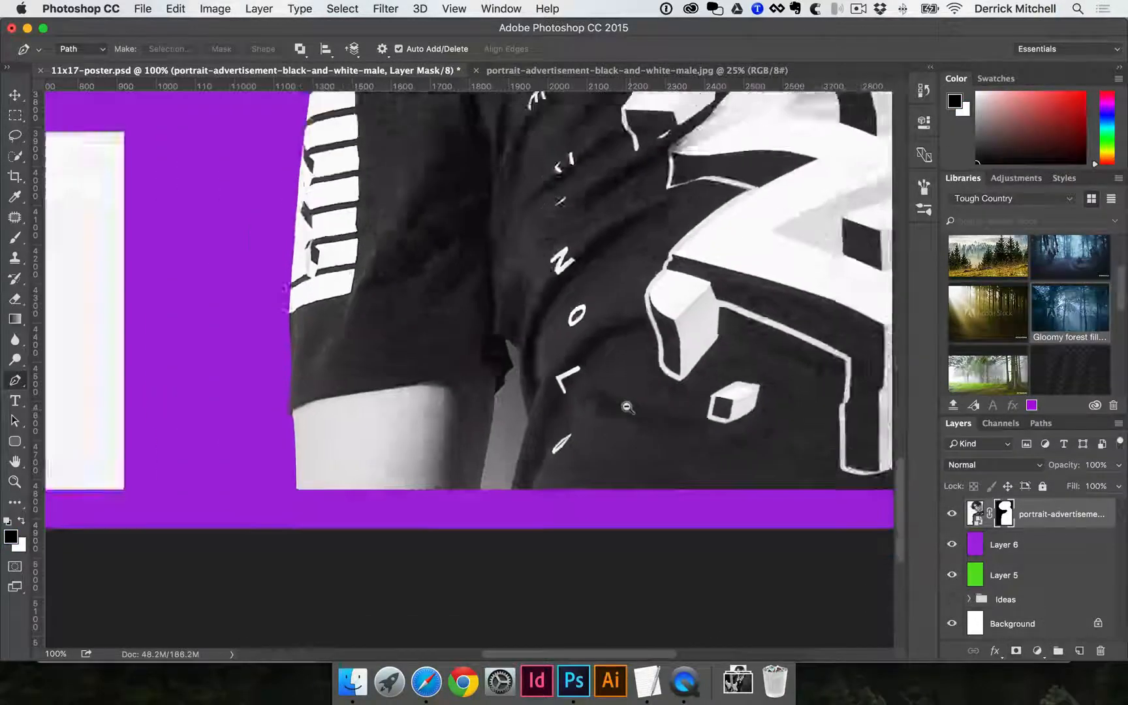
pyautogui.moveTo(692, 326); pyautogui.dragTo(681, 547)
pyautogui.moveTo(745, 272); pyautogui.dragTo(730, 369)
pyautogui.press('super+minus')
pyautogui.press('super+minus')
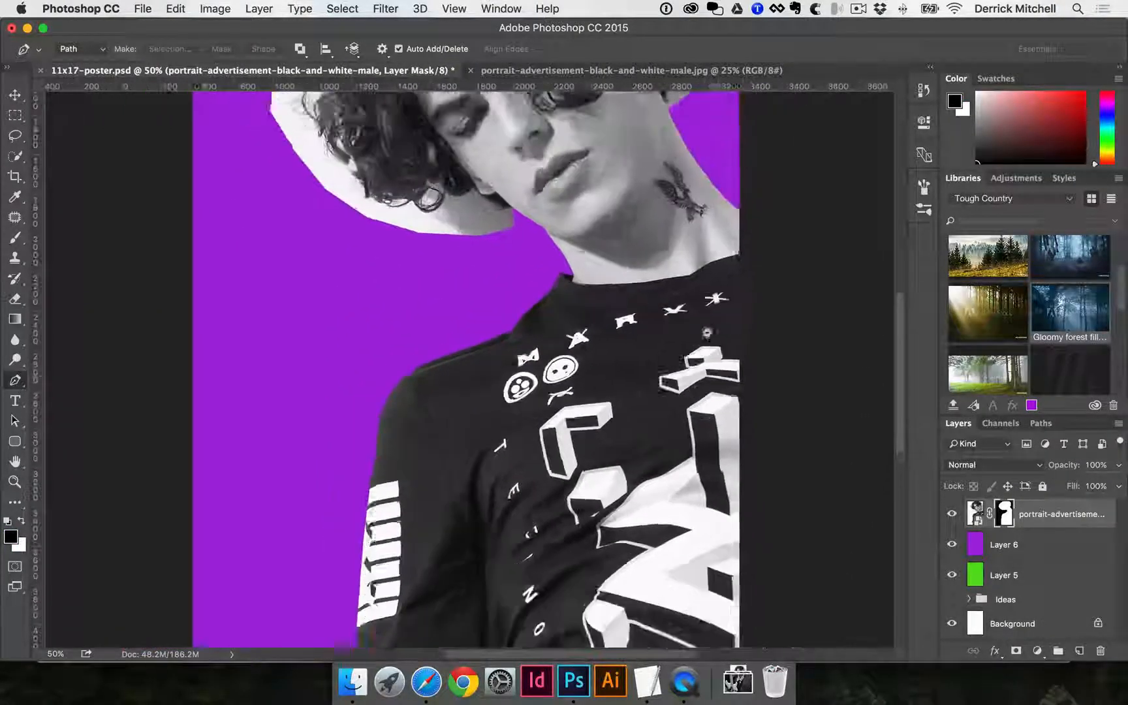
pyautogui.keyDown('super'); pyautogui.click(539, 442); pyautogui.keyUp('super')
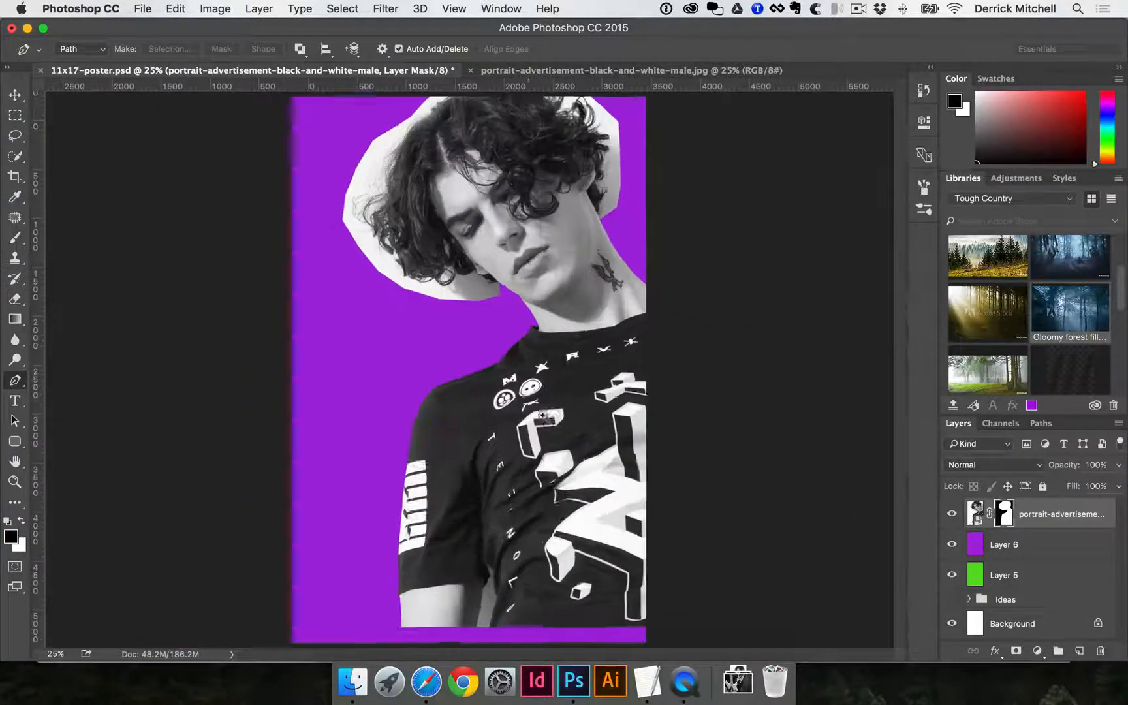
pyautogui.keyDown('super'); pyautogui.click(540, 442); pyautogui.keyUp('super')
# Start a new path below the gap between arm and torso, tracing the arm's inner edge up to the sleeve.
pyautogui.moveTo(327, 570); pyautogui.dragTo(435, 400)
pyautogui.keyDown('super'); pyautogui.click(433, 418); pyautogui.keyUp('super')
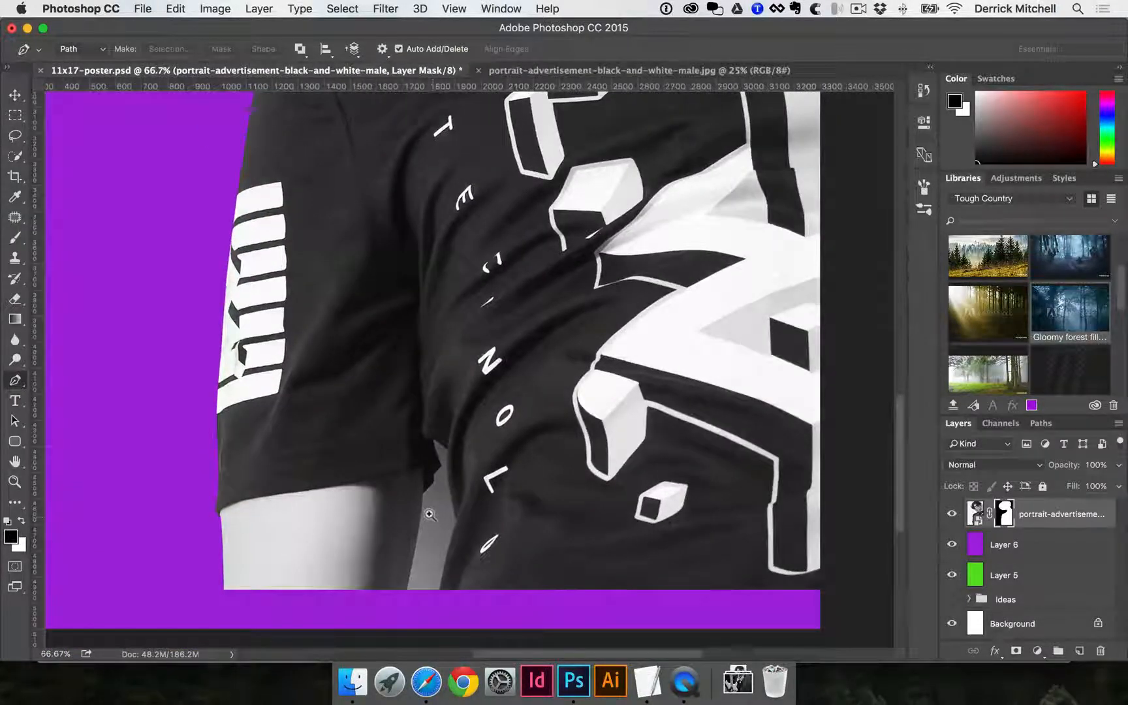
pyautogui.keyDown('super'); pyautogui.click(425, 519); pyautogui.keyUp('super')
pyautogui.moveTo(462, 518); pyautogui.dragTo(493, 435)
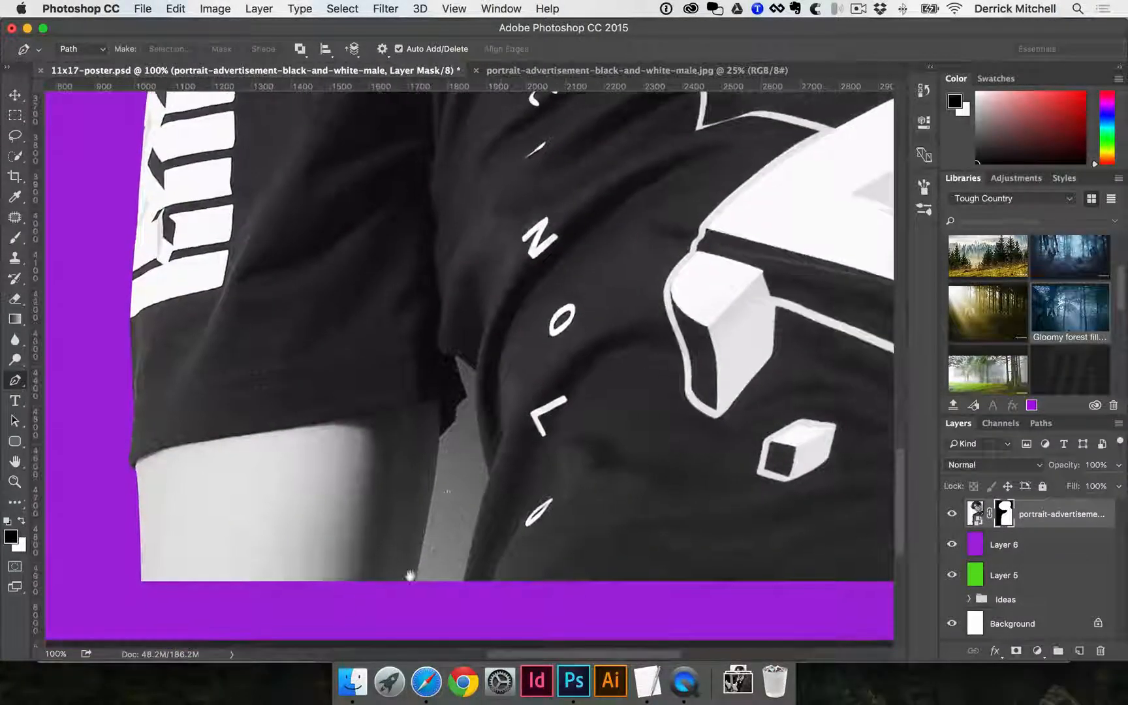
pyautogui.keyDown('super'); pyautogui.click(452, 525); pyautogui.keyUp('super')
pyautogui.moveTo(456, 524); pyautogui.dragTo(432, 358)
pyautogui.click(389, 589)
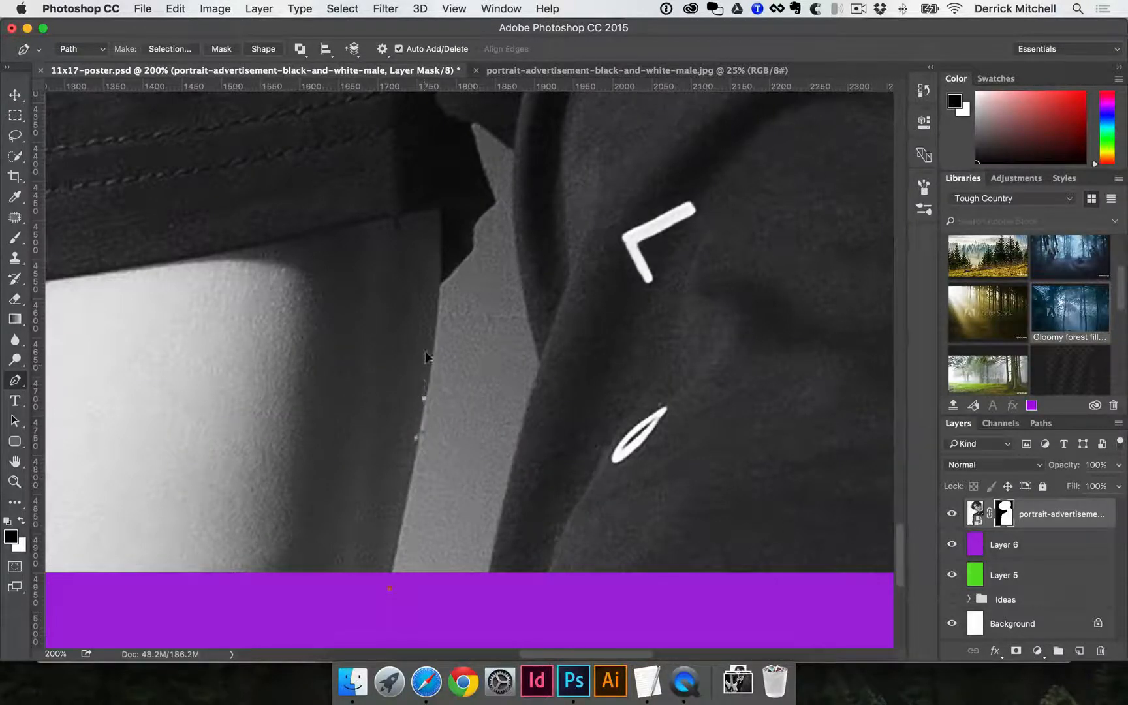
pyautogui.click(438, 283)
# Continue the path along the jagged sleeve edge to the upper tip of the arm gap, redoing the tip anchor point.
pyautogui.click(471, 247)
pyautogui.click(471, 222)
pyautogui.click(497, 202)
pyautogui.click(472, 120)
pyautogui.press('super+z')
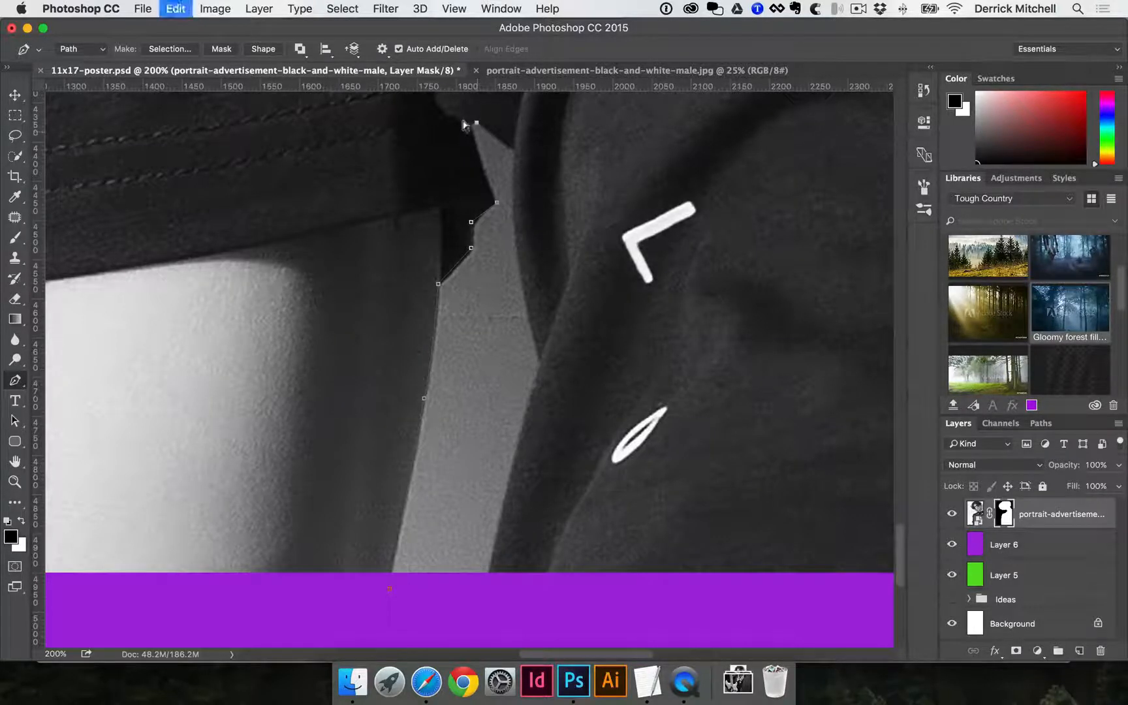
pyautogui.click(471, 124)
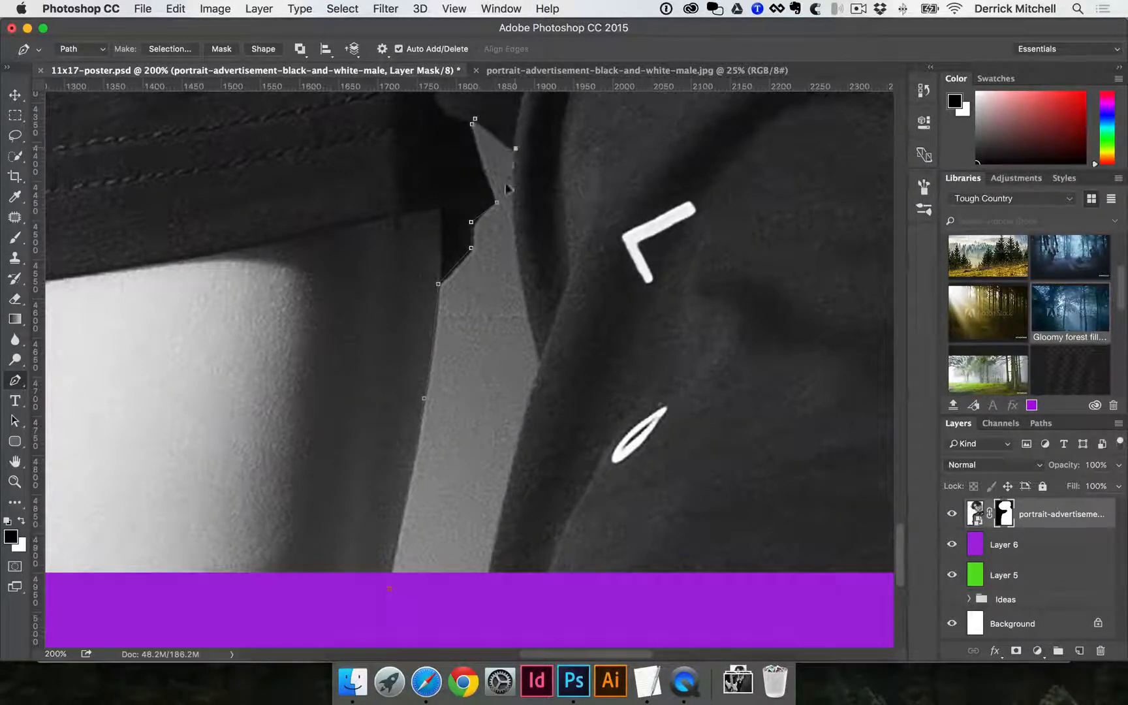
# Trace the shirt's edge down past the photo's lower edge, close the gap path and convert it to a selection.
pyautogui.click(541, 363)
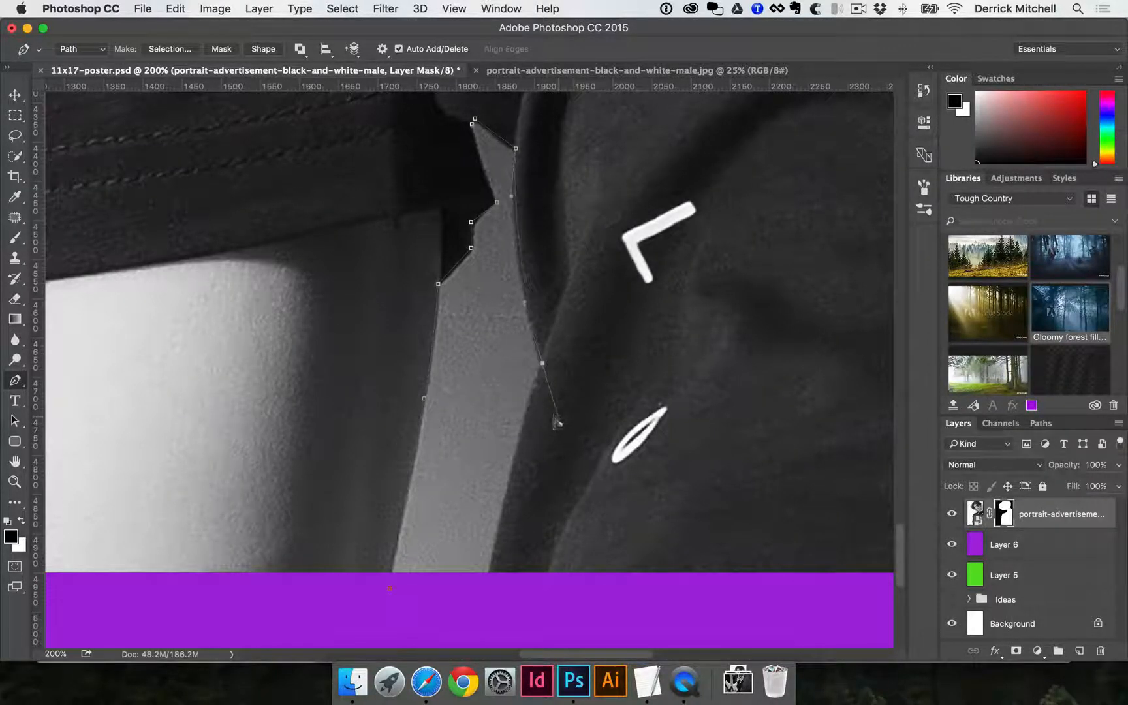
pyautogui.scroll(-5, 516, 479)
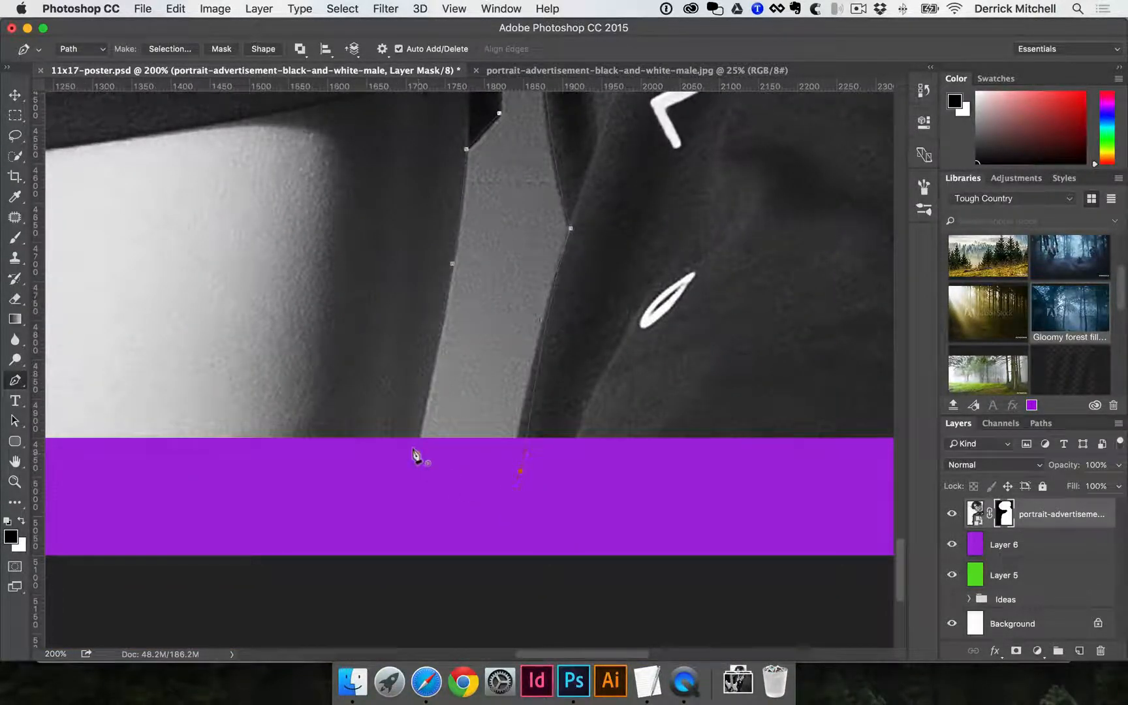
pyautogui.click(471, 473)
pyautogui.press('super+Return')
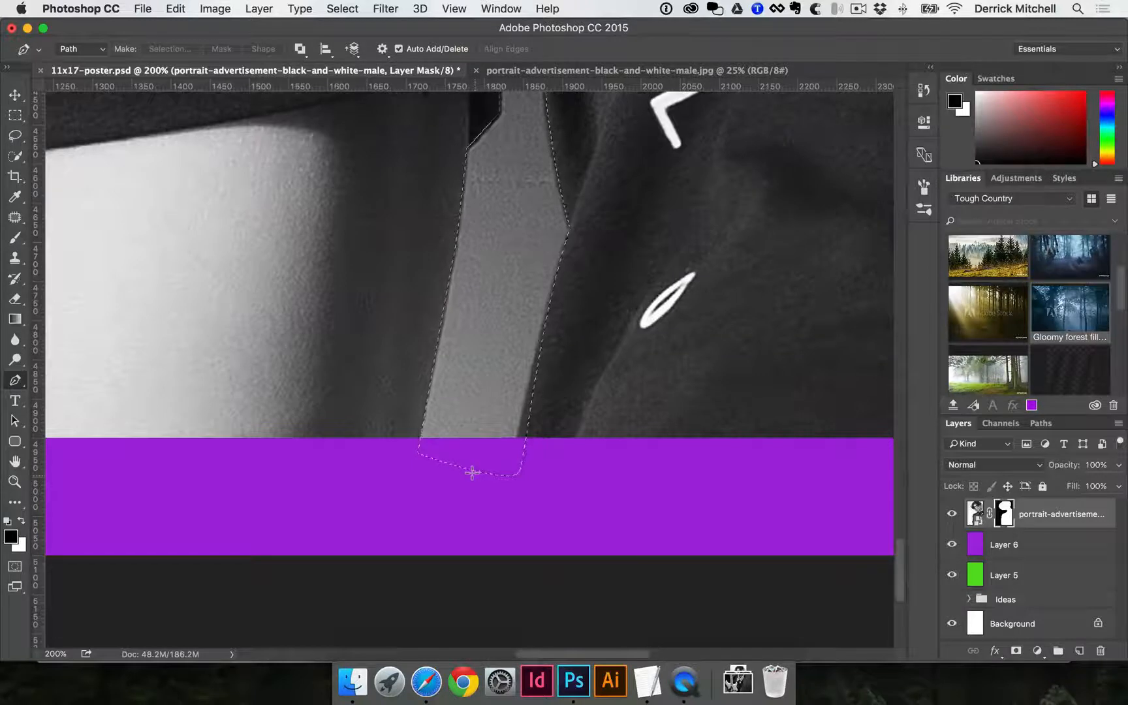
# Target the portrait's layer mask and fill the selected gap with black to hide the background between arm and torso.
pyautogui.click(1002, 515)
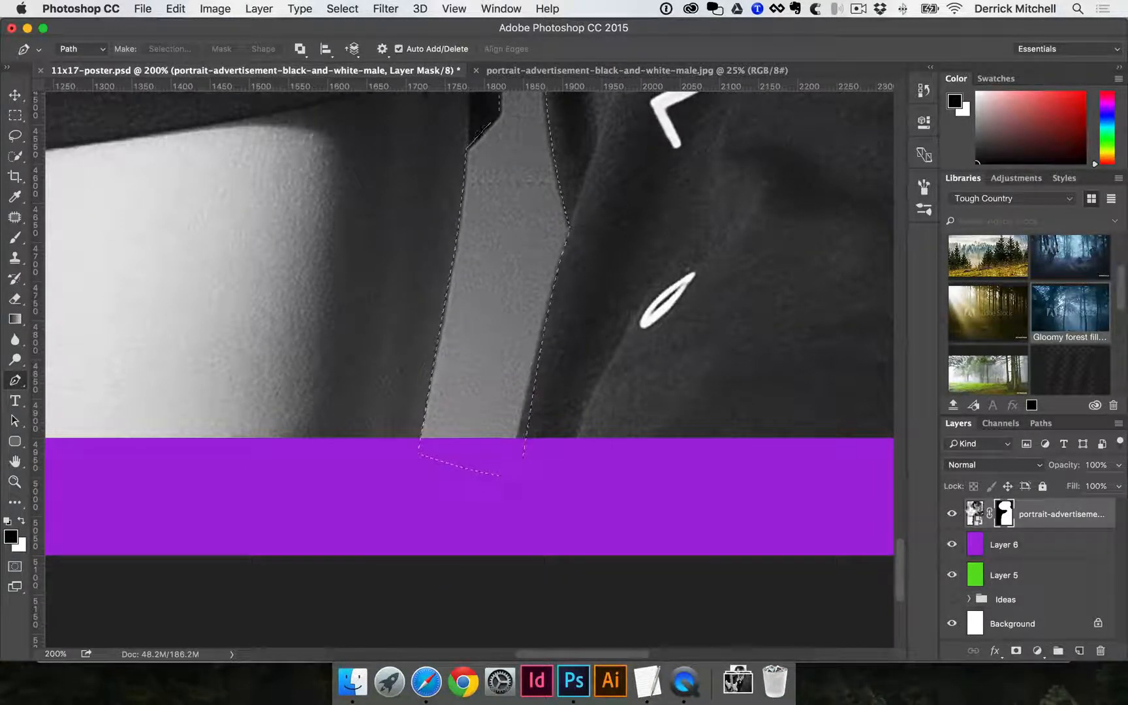
pyautogui.click(971, 507)
pyautogui.click(1003, 515)
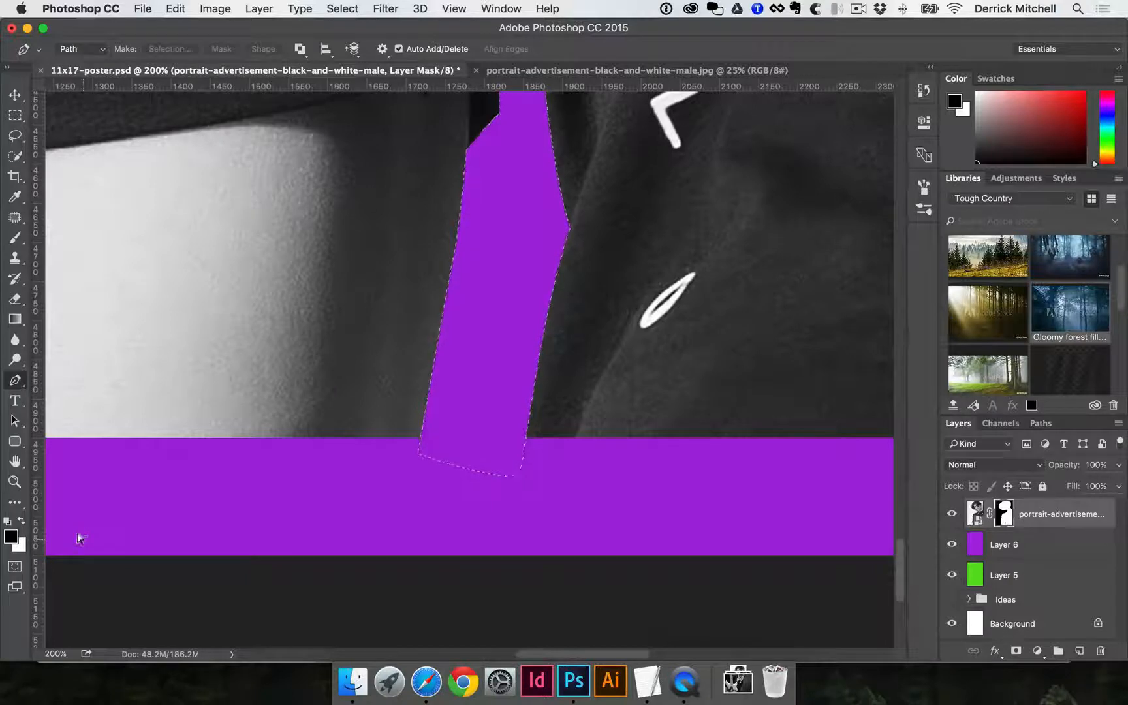
# Examine the masked figure against the purple background, from the arm gap up to the head and hair.
pyautogui.scroll(-3, 398, 276)
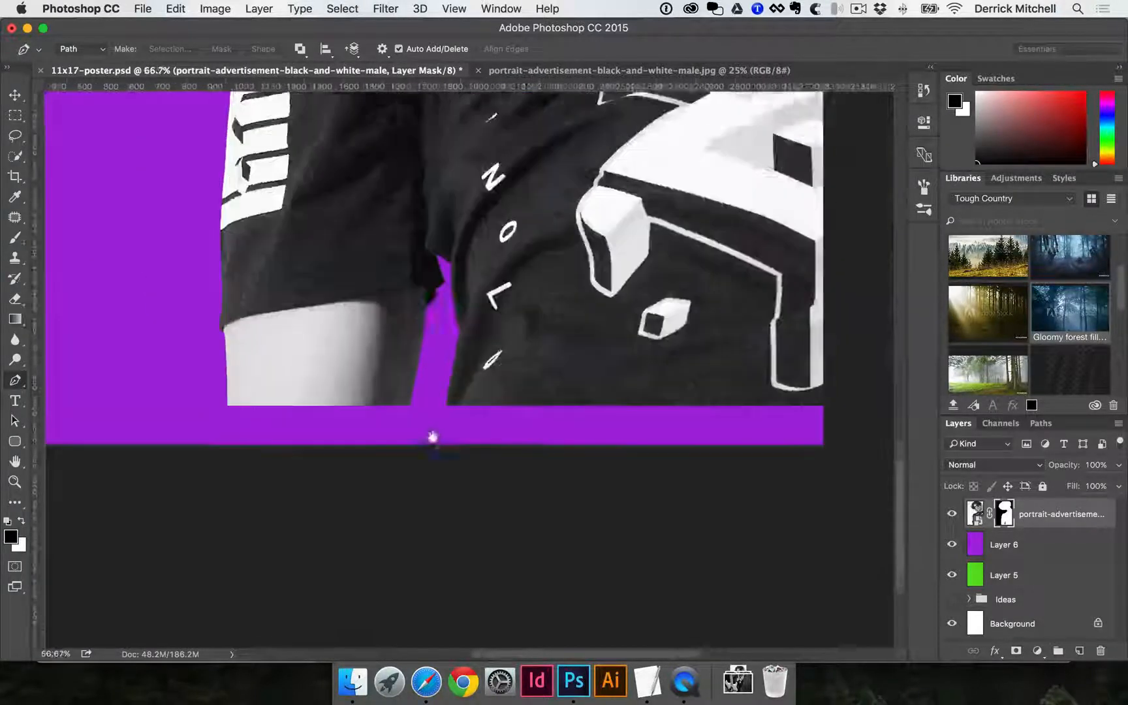
pyautogui.scroll(10, 432, 436)
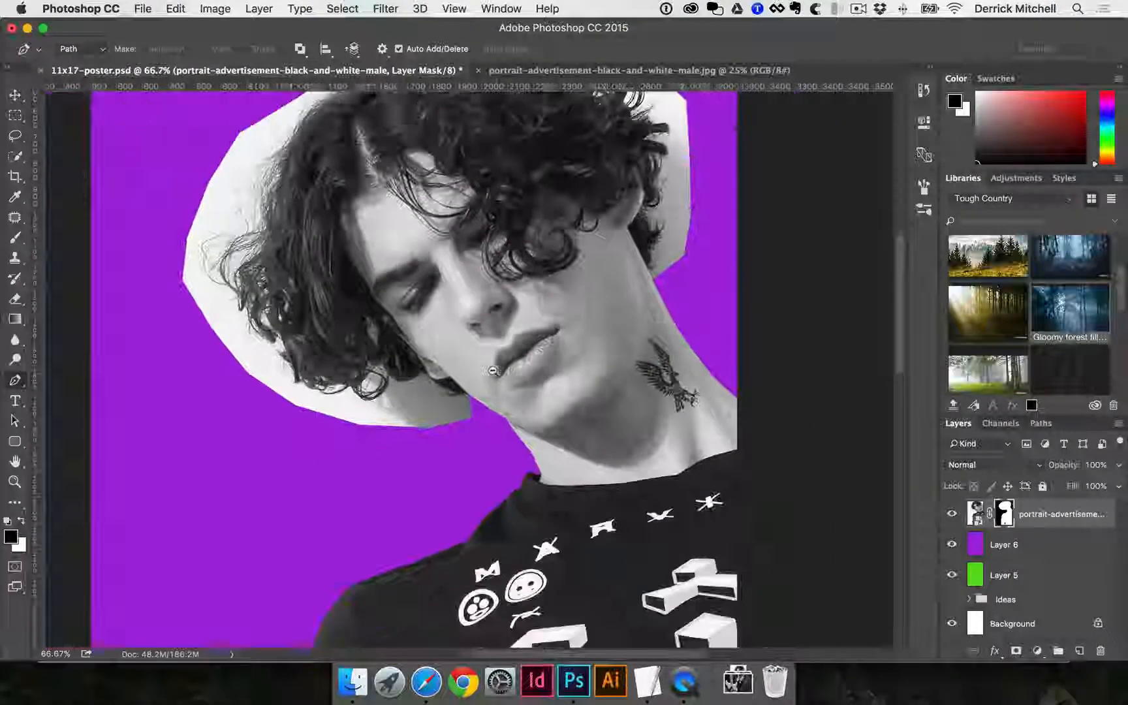
pyautogui.press('v')
pyautogui.moveTo(528, 396); pyautogui.dragTo(560, 418)
pyautogui.keyDown('alt'); pyautogui.click(507, 409); pyautogui.keyUp('alt')
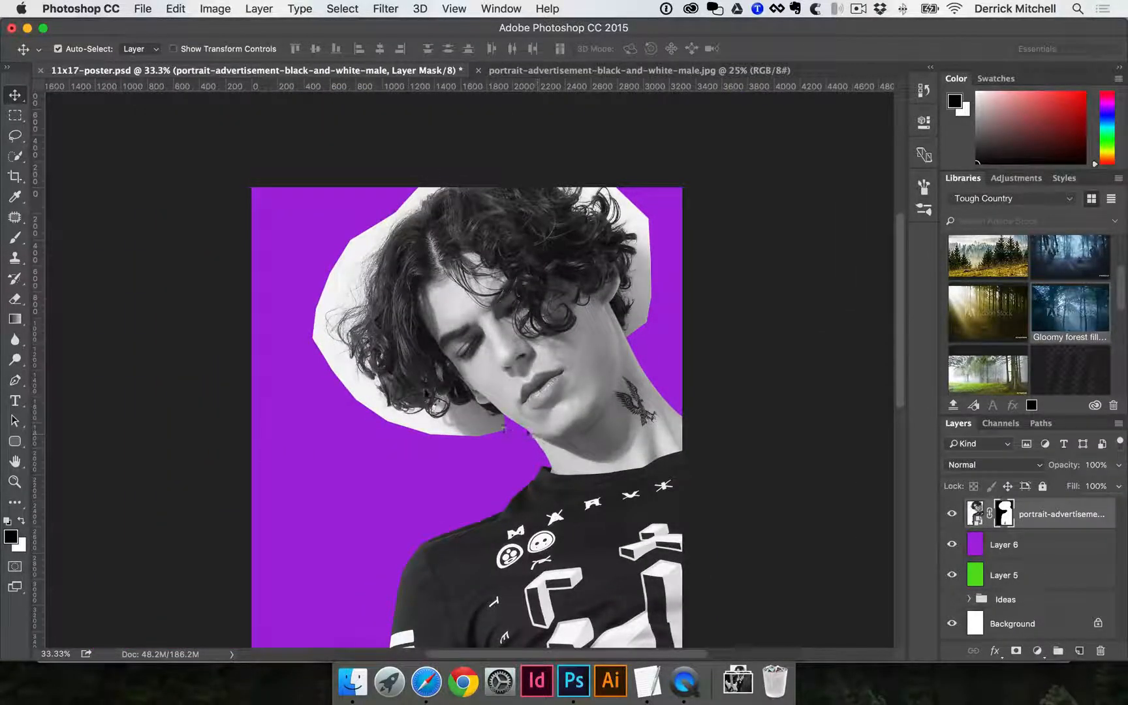
pyautogui.moveTo(751, 444); pyautogui.dragTo(747, 378)
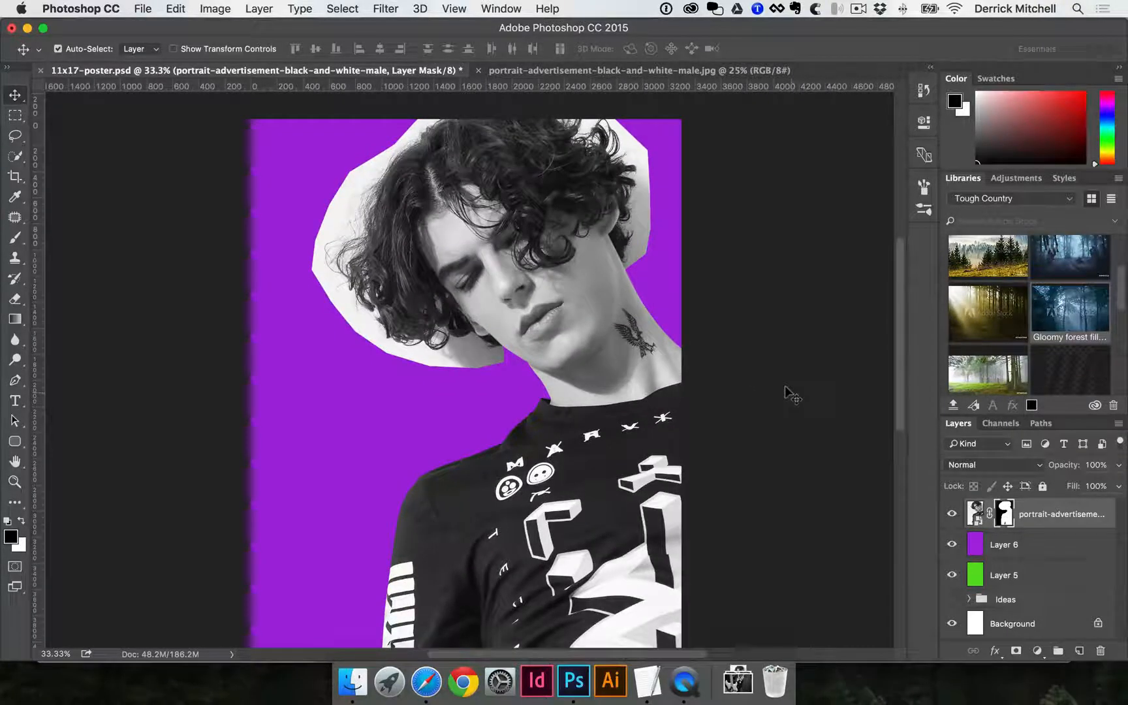